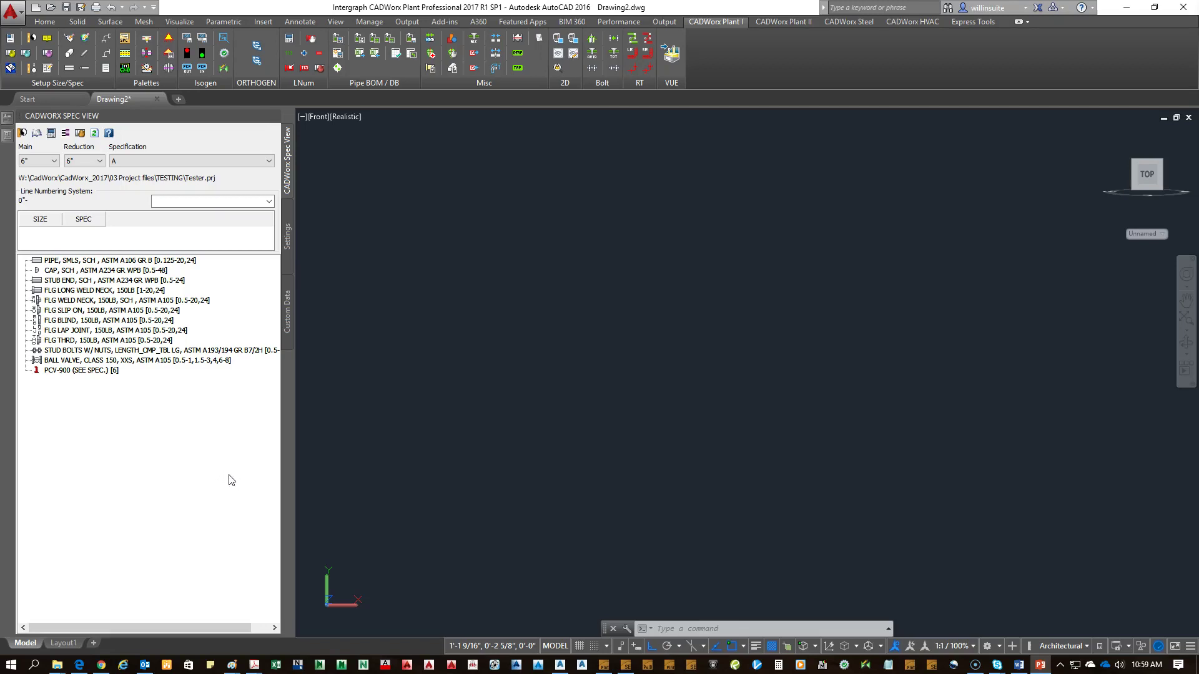
Step: Bring back the valve photo and symbol sketch in Paint, shift the sketch left, and close the photo
mouse_move(1187, 198)
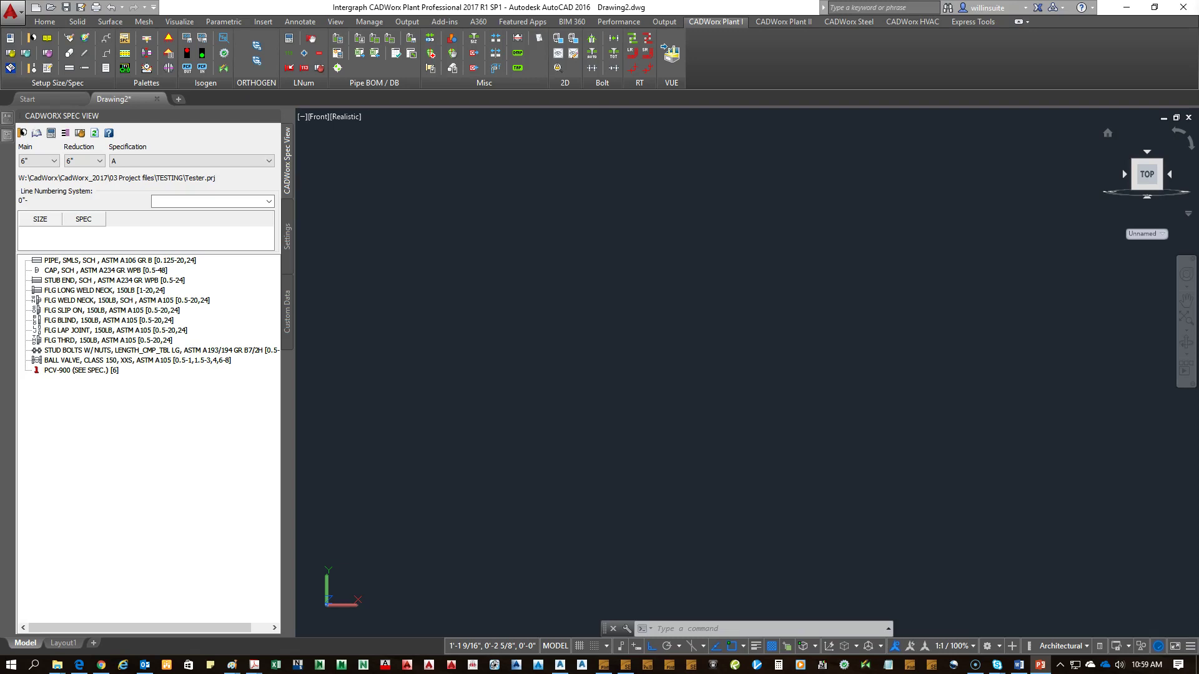
key("alt+Tab")
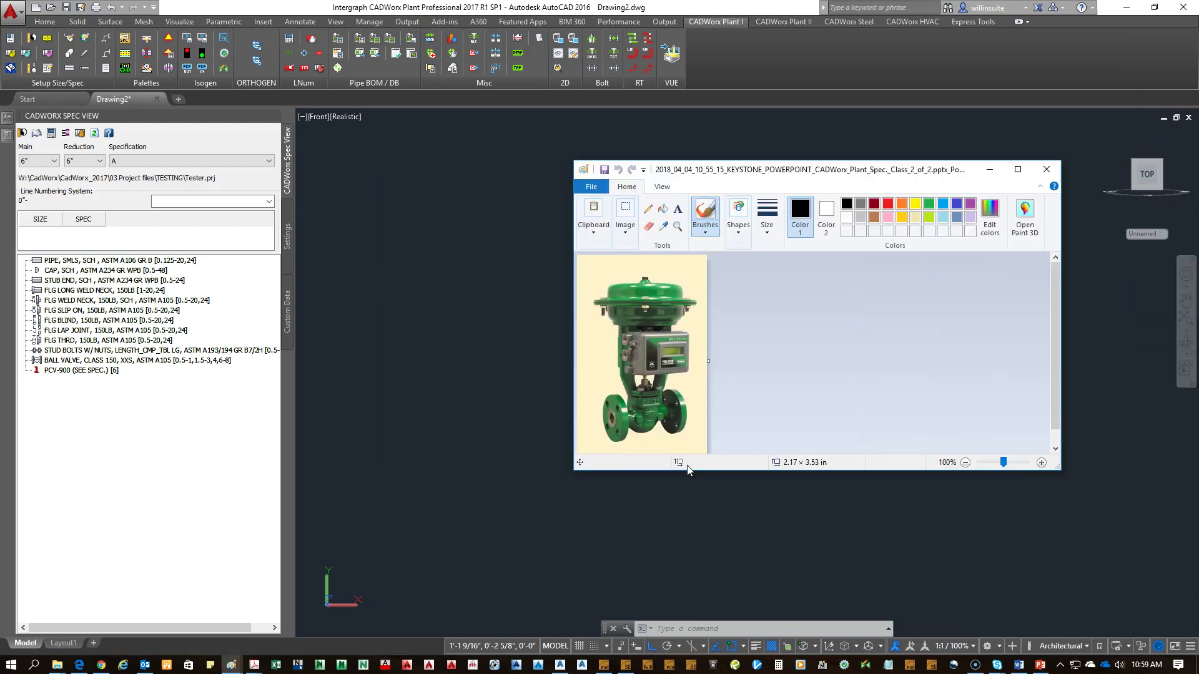
left_click_drag(1198, 324, 725, 218)
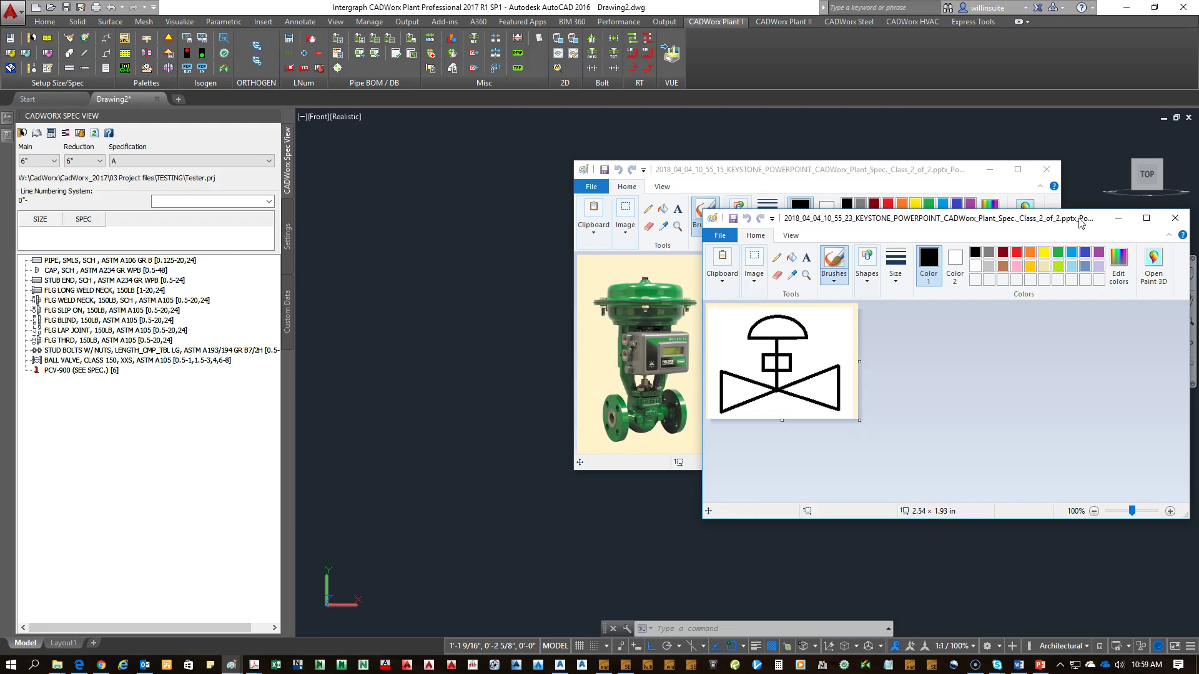
left_click_drag(1080, 223, 986, 228)
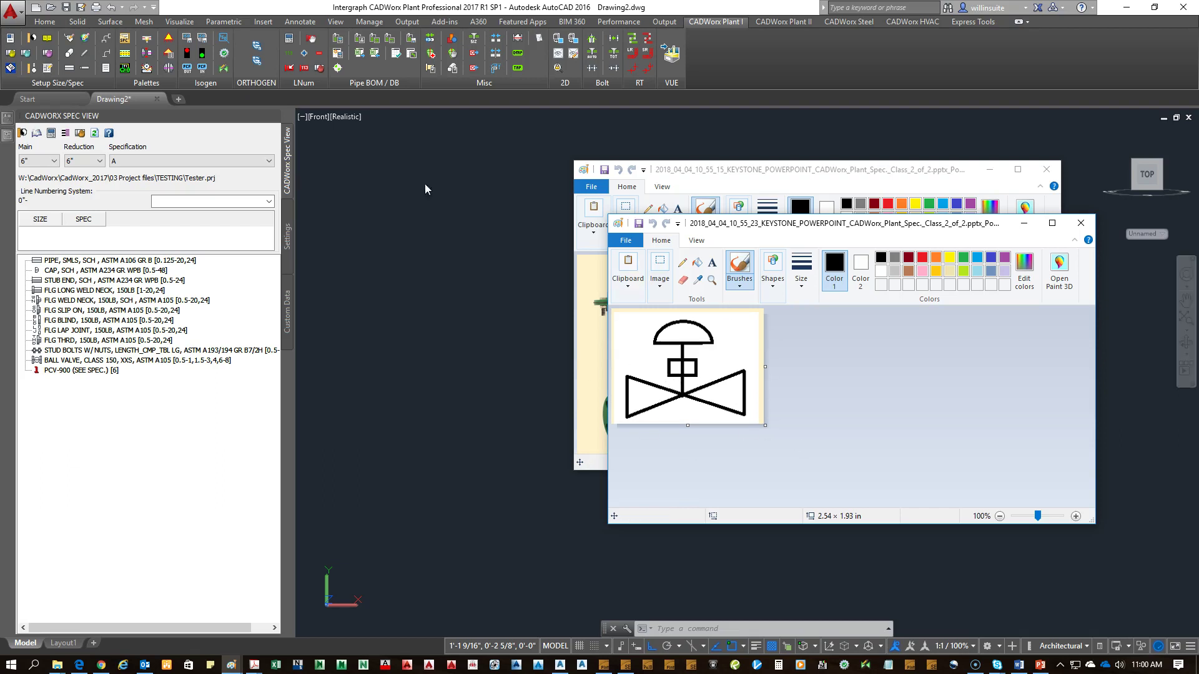
left_click(1046, 169)
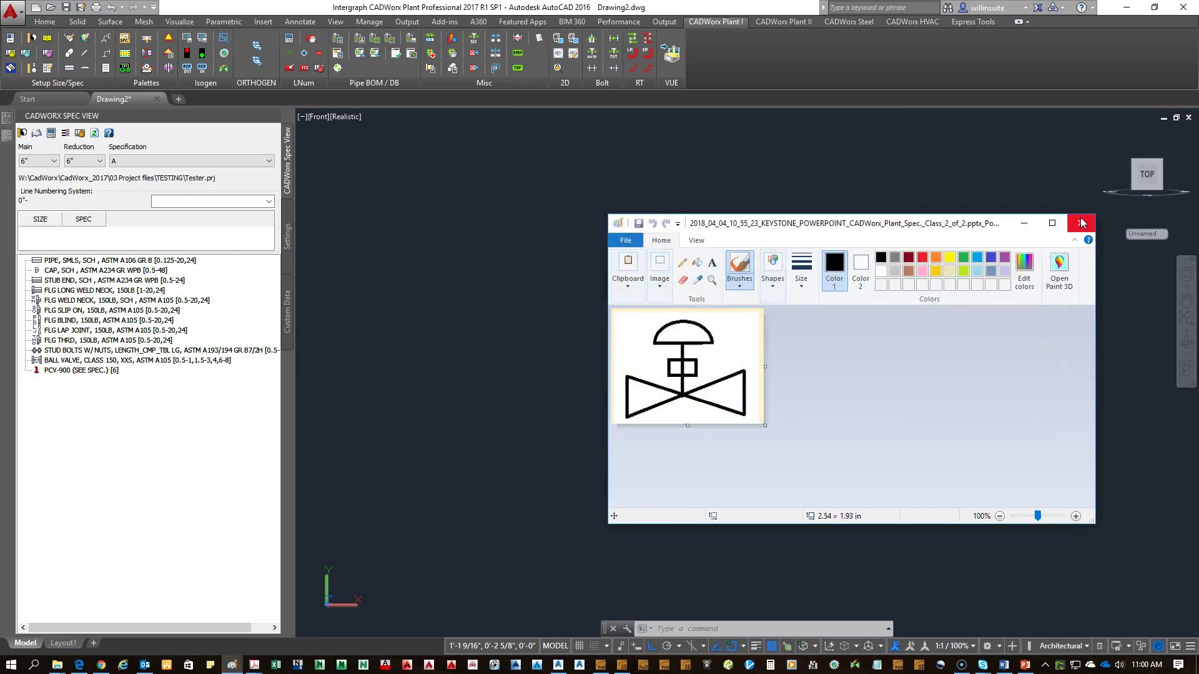
Step: Close the sketch, launch the Isogen Symbol Editor, and browse the CADWorx 2017 R1 Start-menu folder
left_click(1080, 225)
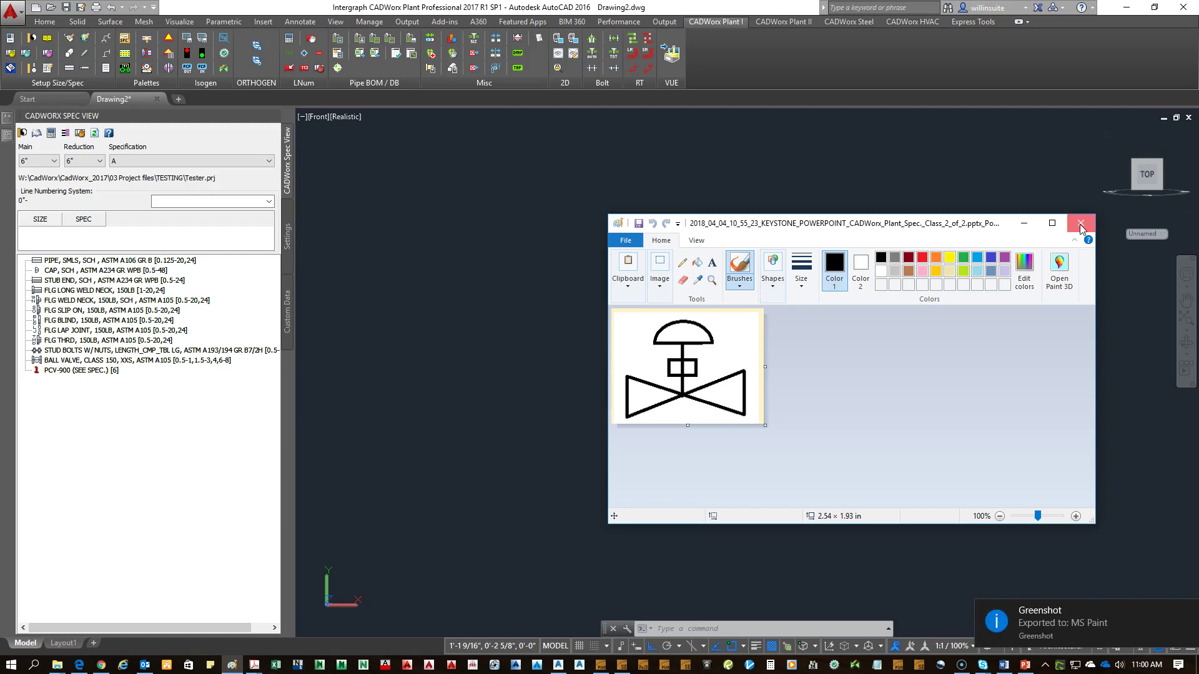
left_click(223, 69)
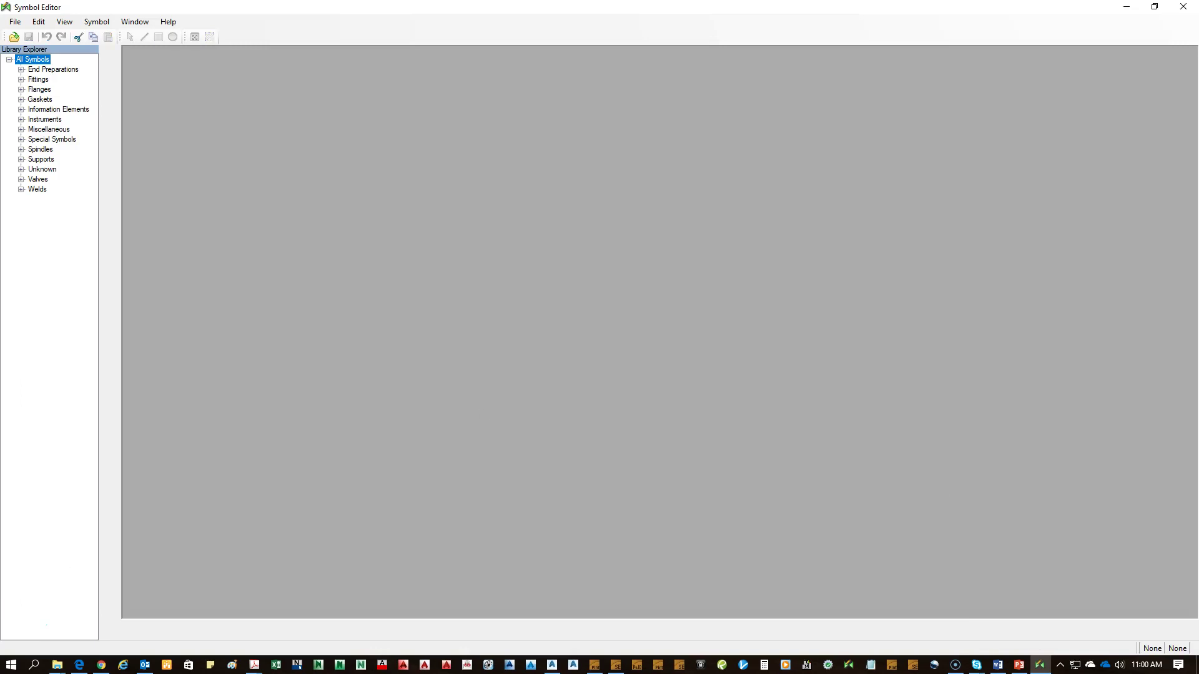
left_click(11, 665)
scroll(144, 592, "down", 3)
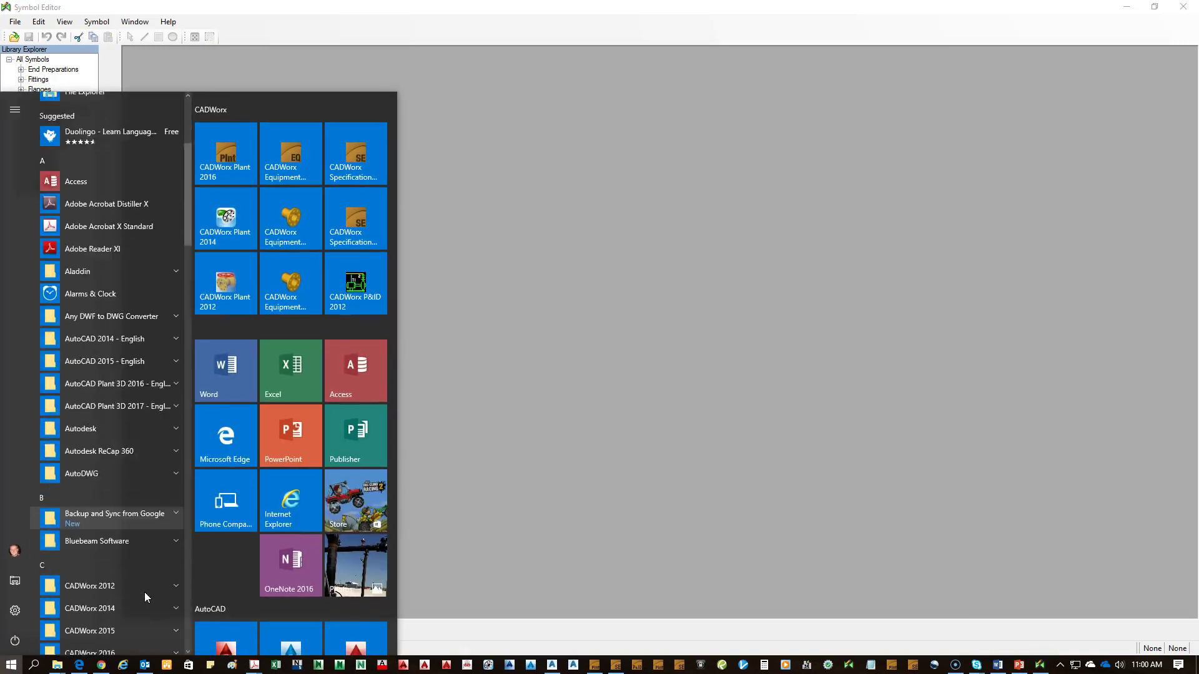
scroll(139, 595, "down", 3)
left_click(114, 518)
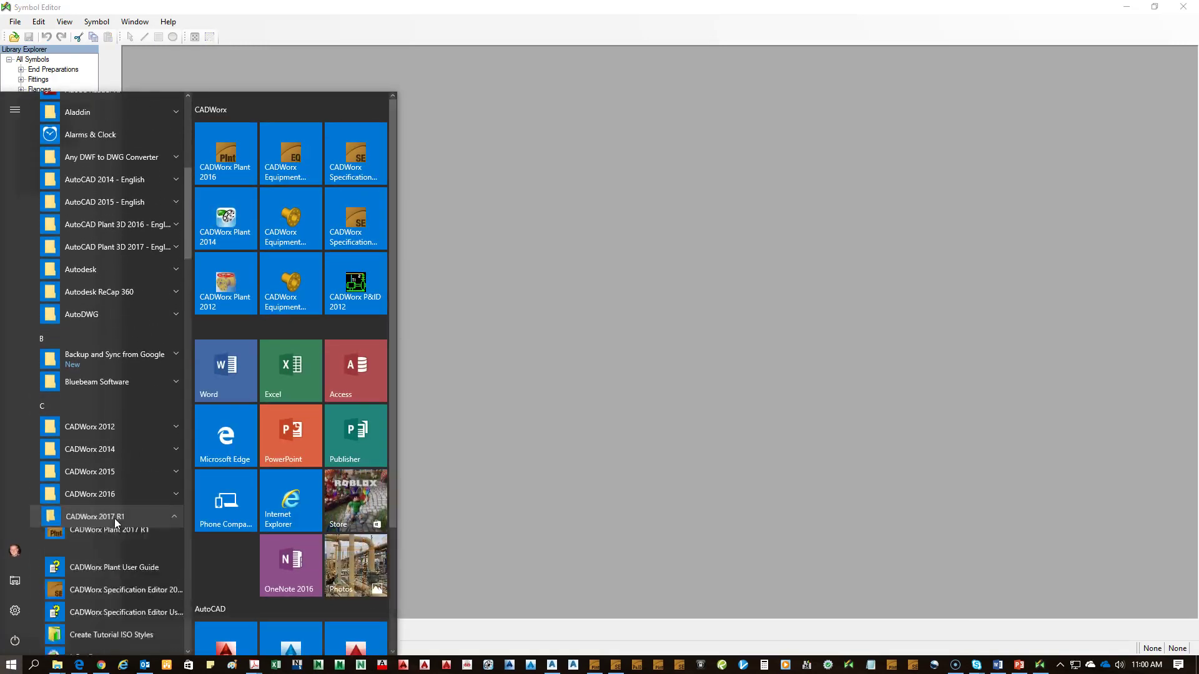
scroll(135, 594, "down", 5)
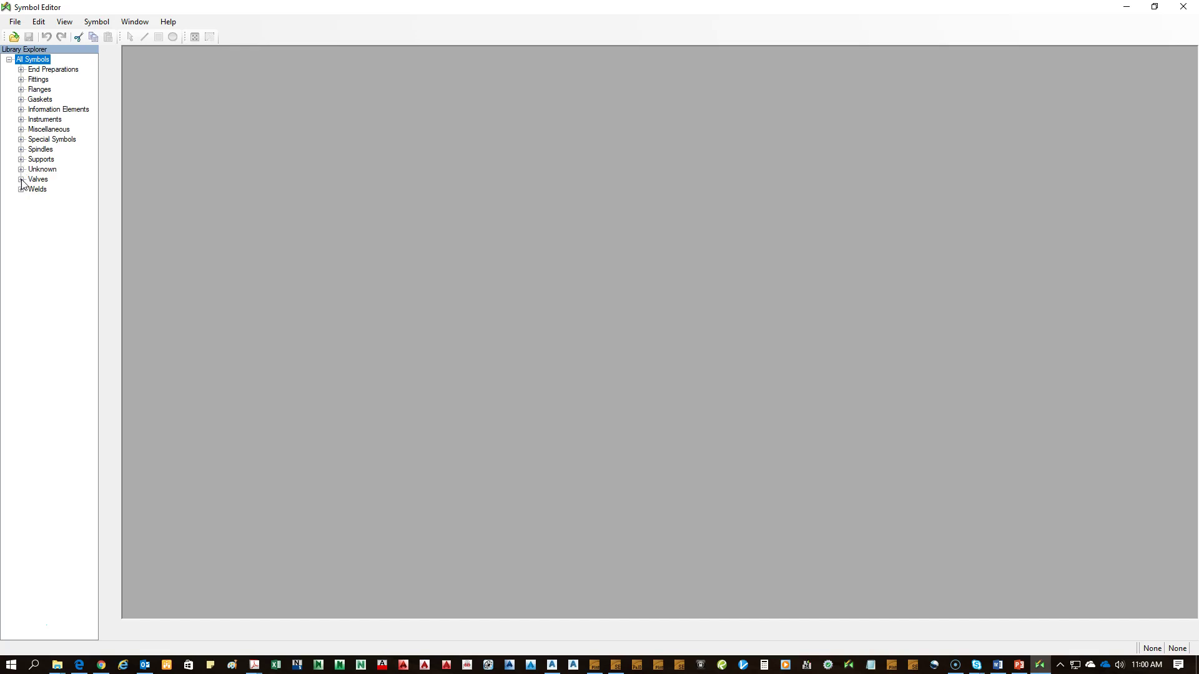
Step: Expand Valves and Ball Valve in the Library Explorer and bring up Ball Valve's context menu
left_click(21, 180)
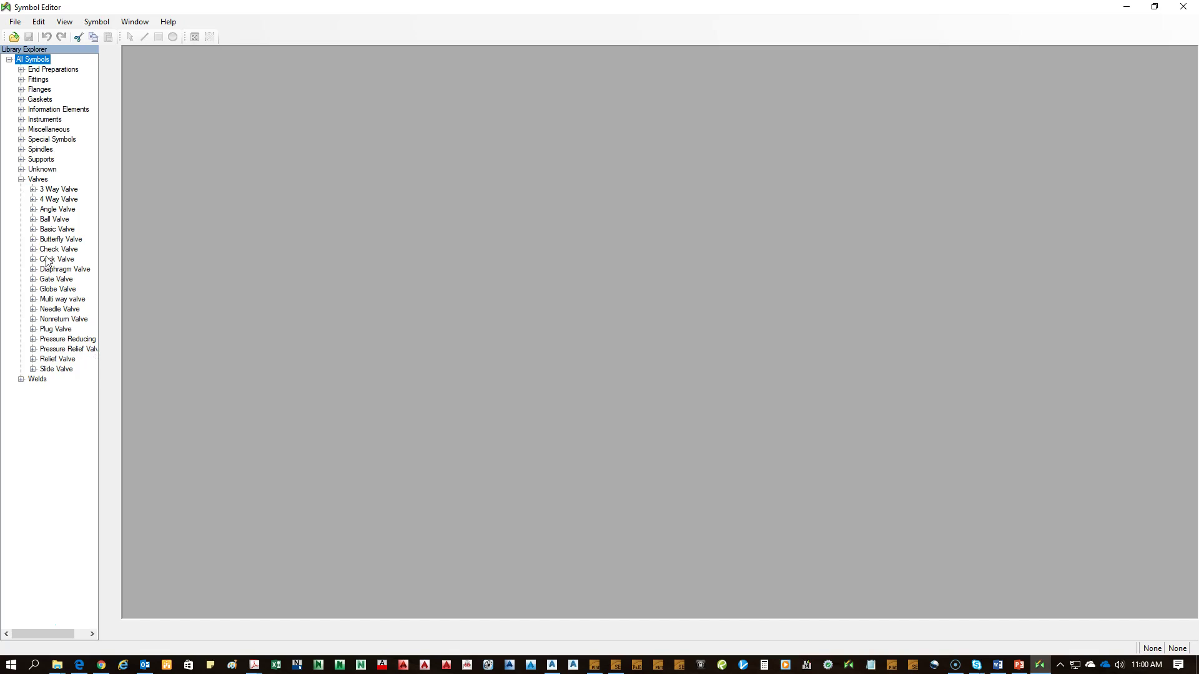
left_click(52, 221)
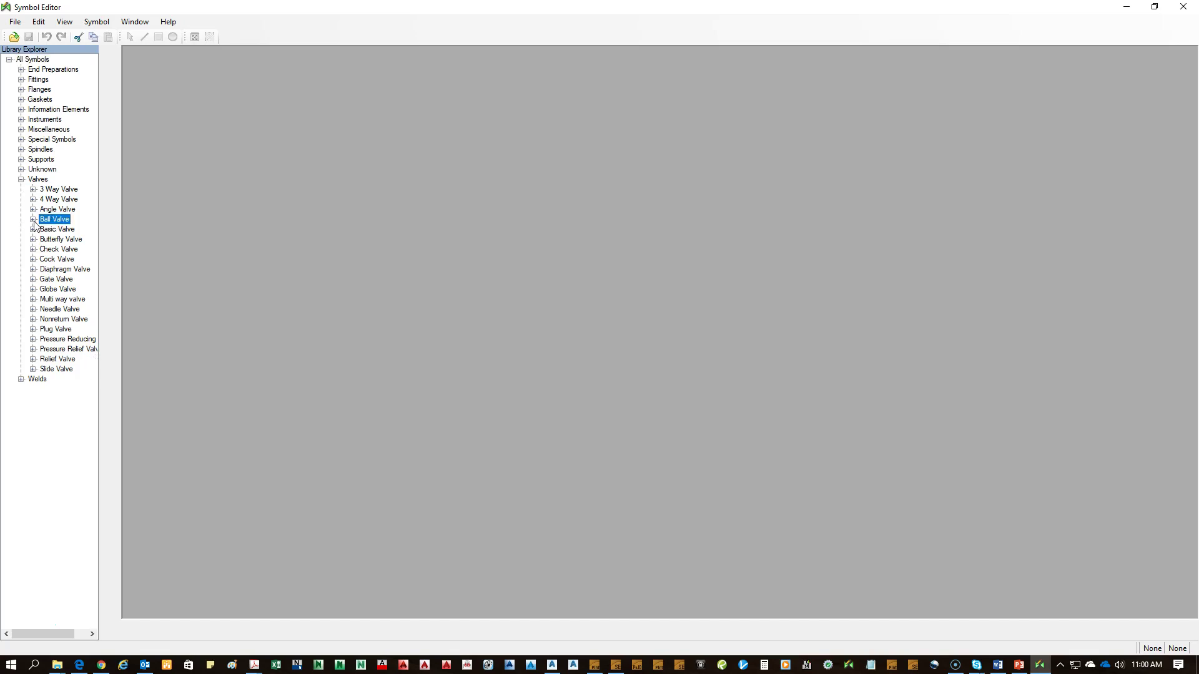
left_click(34, 219)
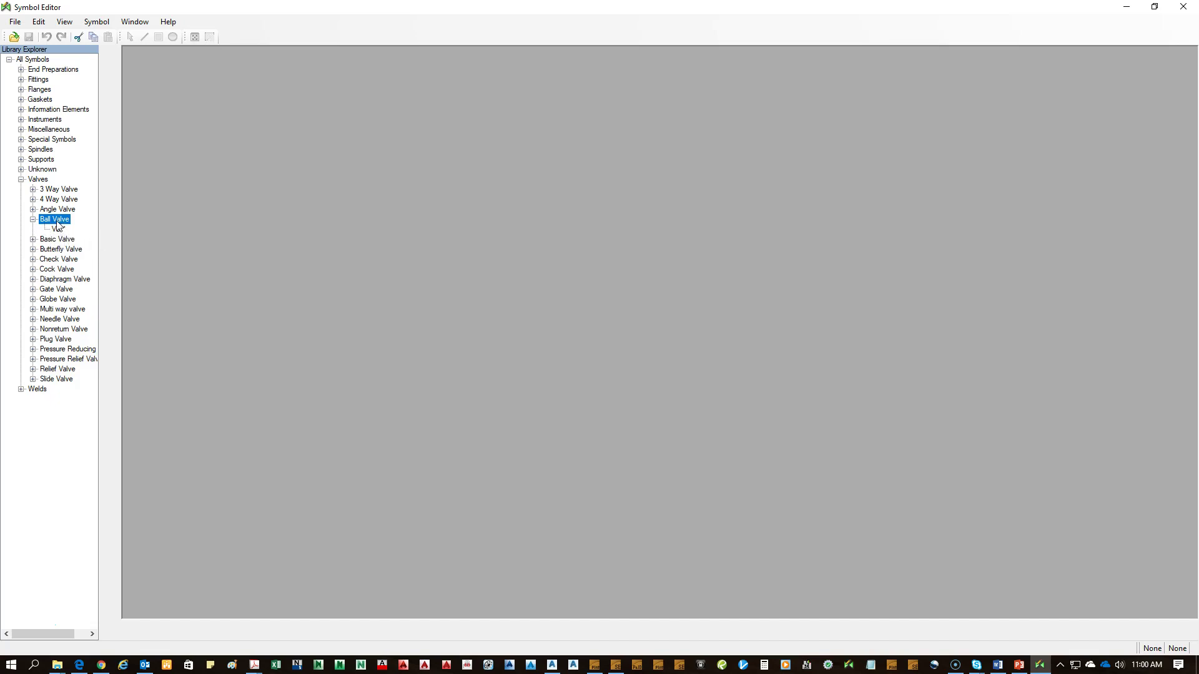
right_click(55, 221)
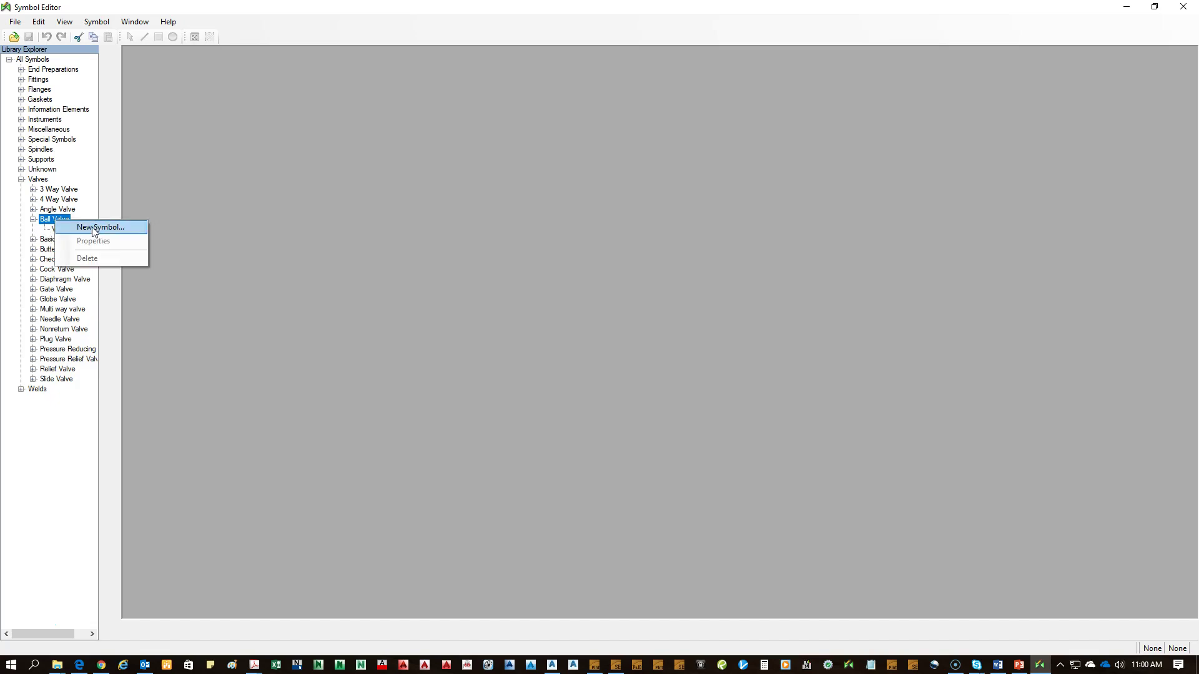
left_click(44, 223)
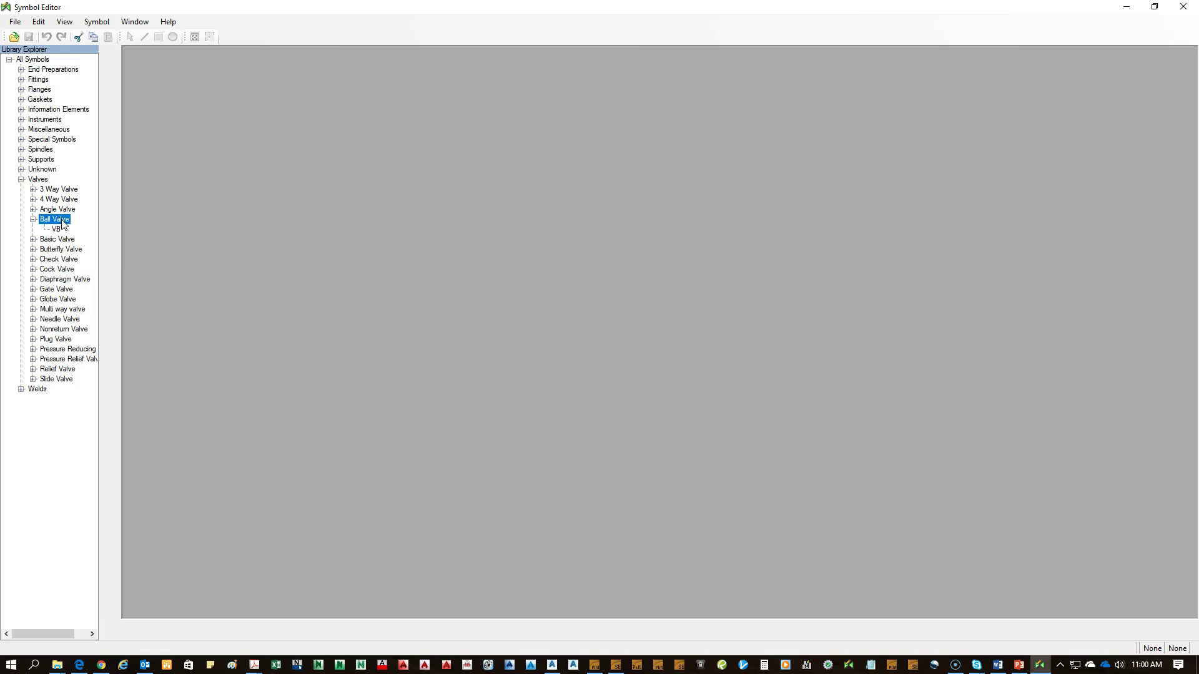
right_click(62, 224)
Step: Start a new Ball Valve symbol and enter Z1** as its SKEY
left_click(111, 229)
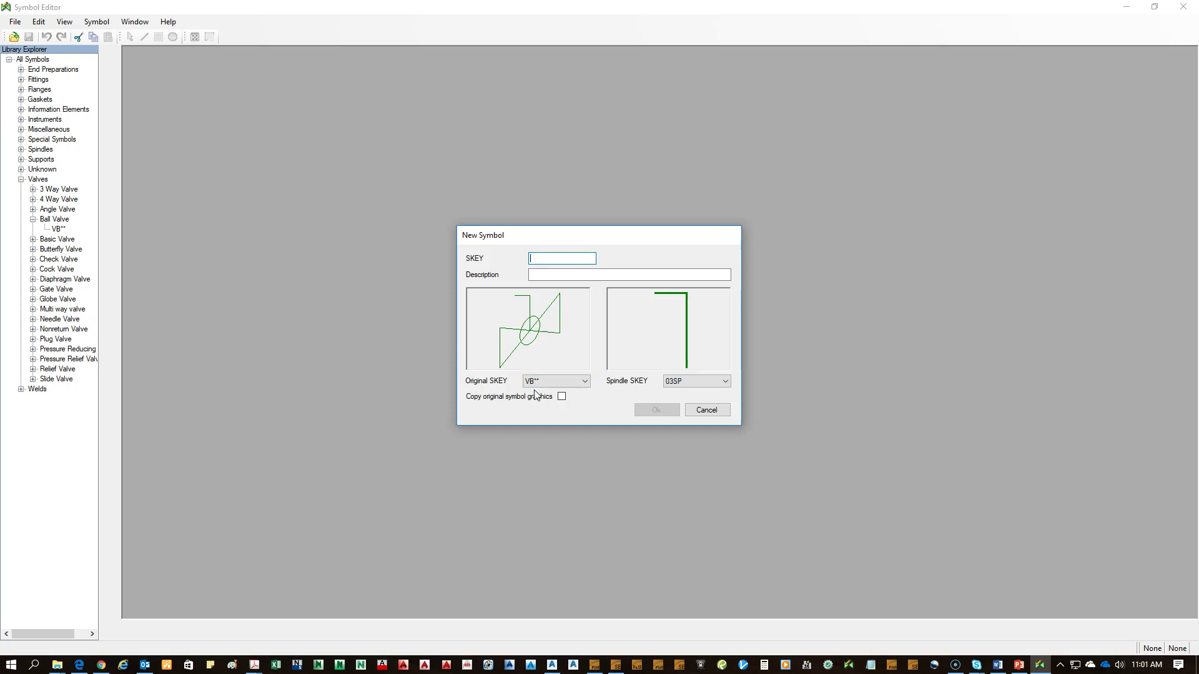
type("ZZ")
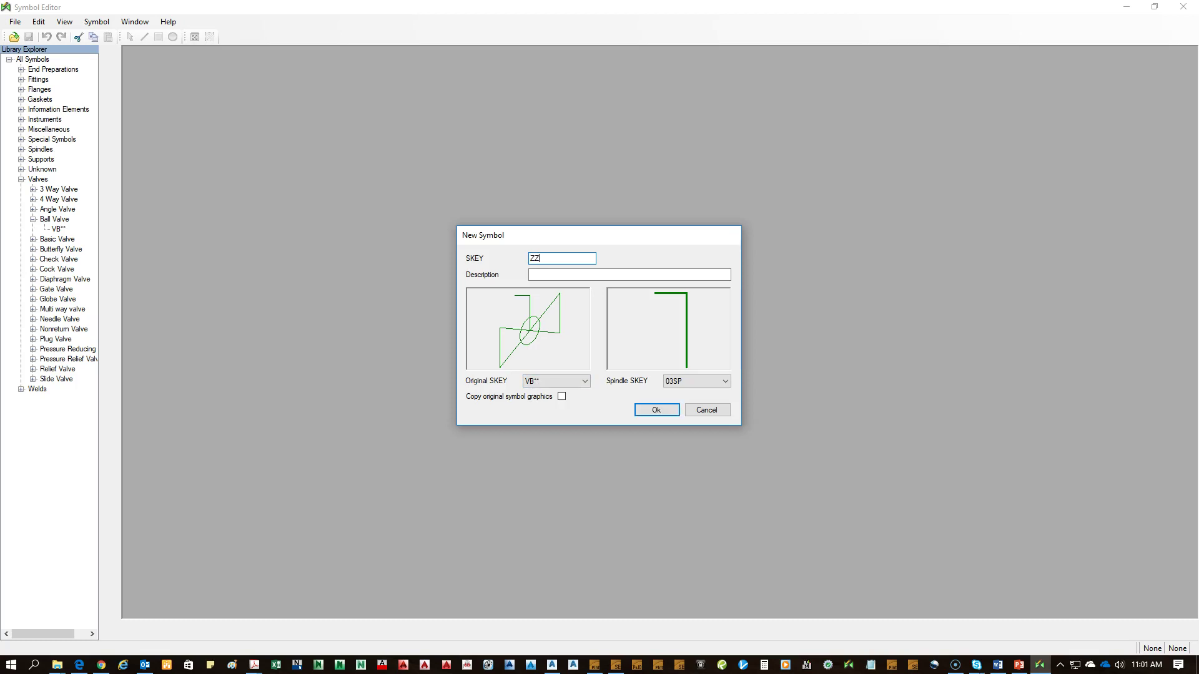
double_click(536, 256)
left_click_drag(545, 259, 534, 258)
type("1**")
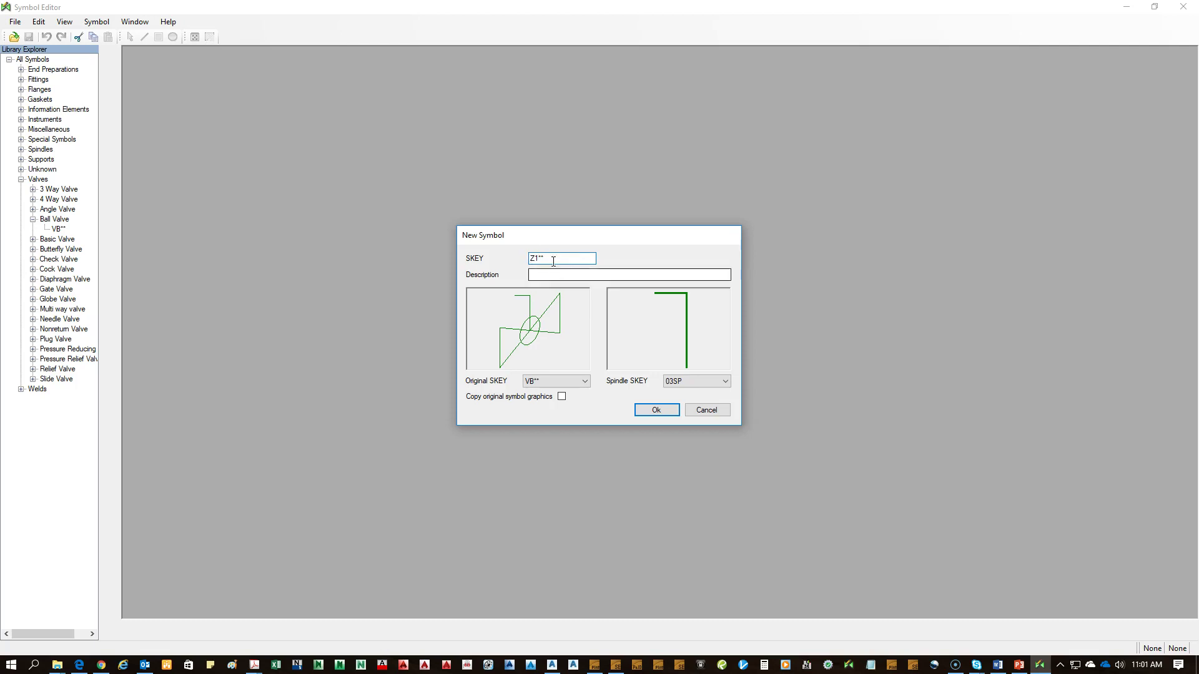
Step: Describe Z1** as PRESSURE CONTROL VALVE- FISHER, copy the original graphics, and leave Spindle SKEY blank
left_click(541, 278)
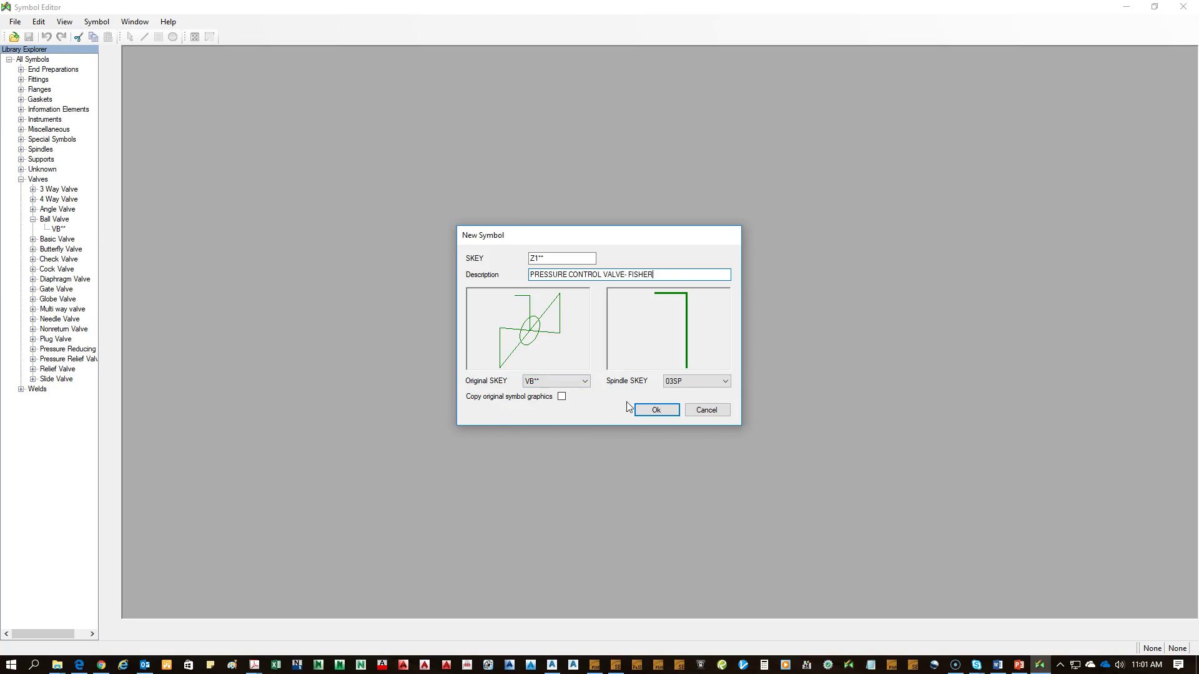
left_click(562, 397)
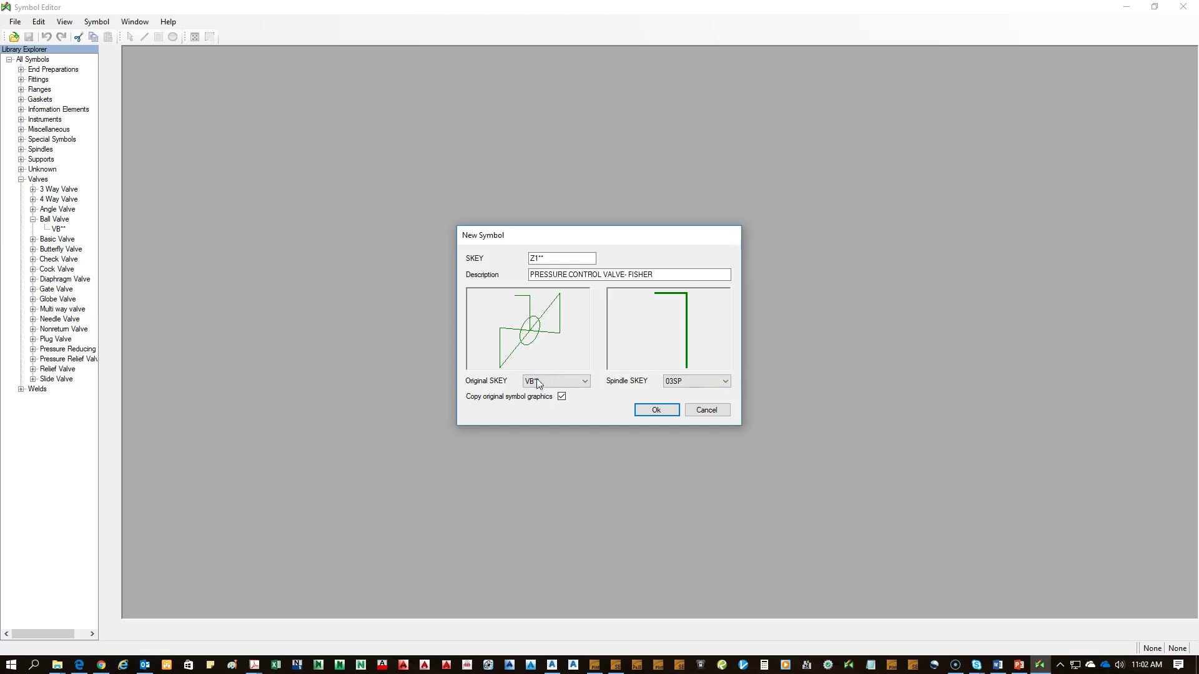
left_click(702, 384)
left_click(697, 396)
Step: Create the Z1** symbol and enlarge and centre its drawing window
left_click(658, 410)
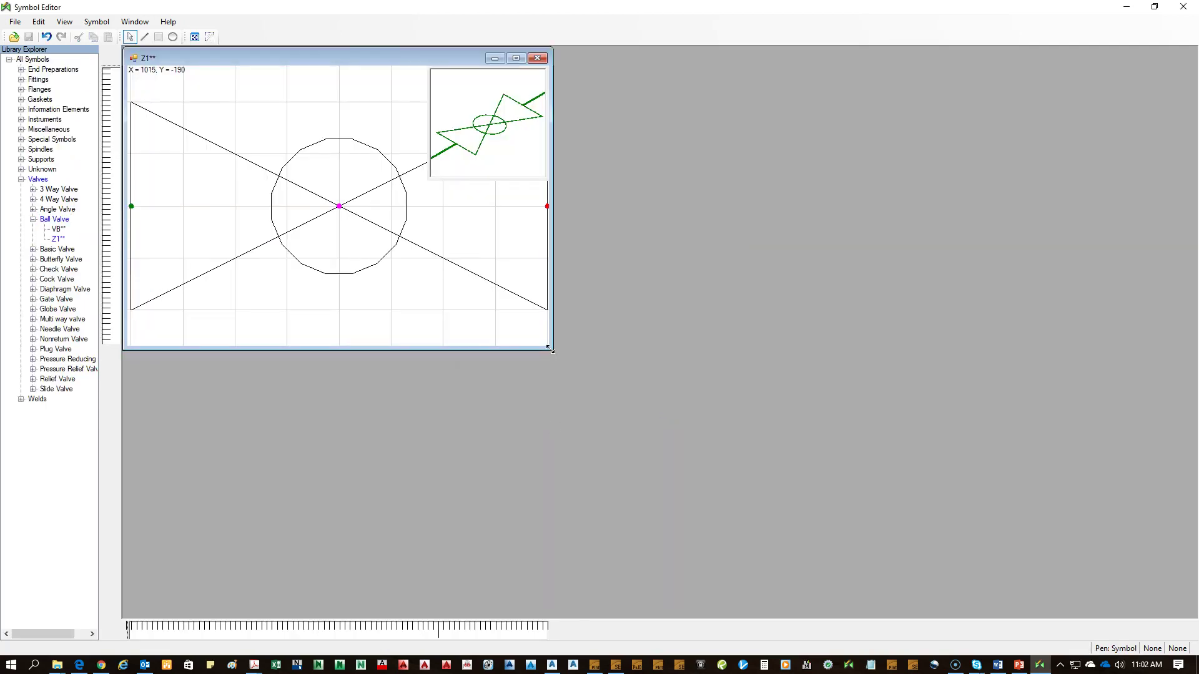
left_click_drag(550, 350, 630, 412)
left_click_drag(206, 56, 489, 150)
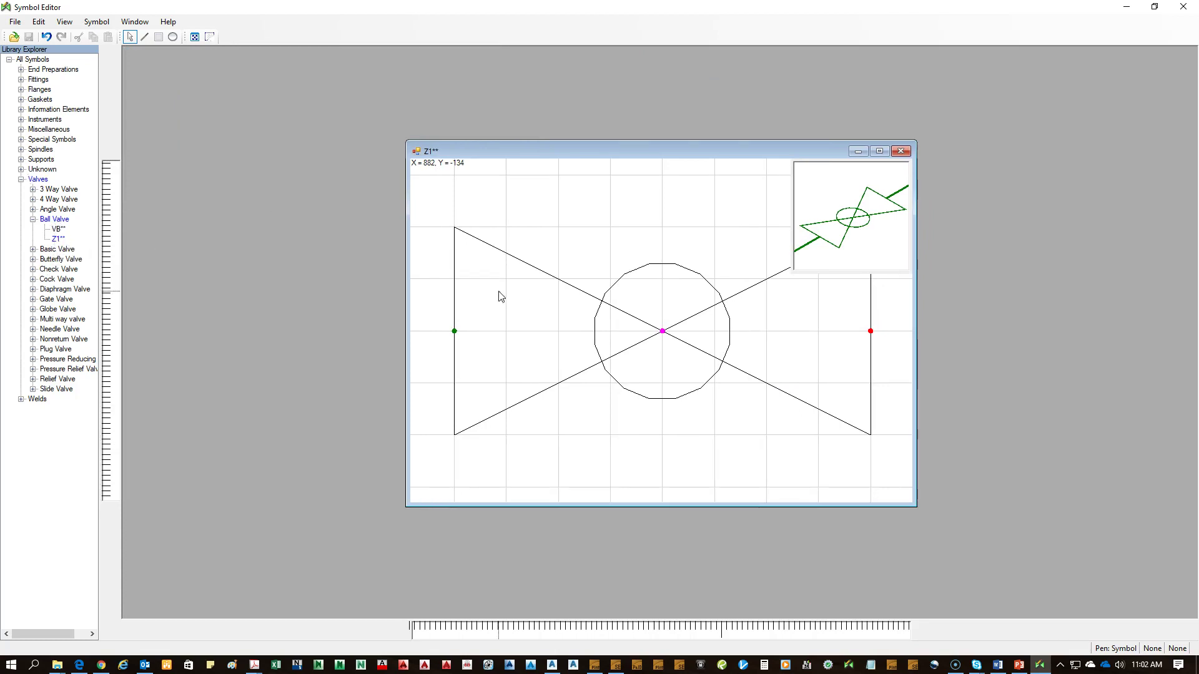
left_click_drag(554, 153, 527, 124)
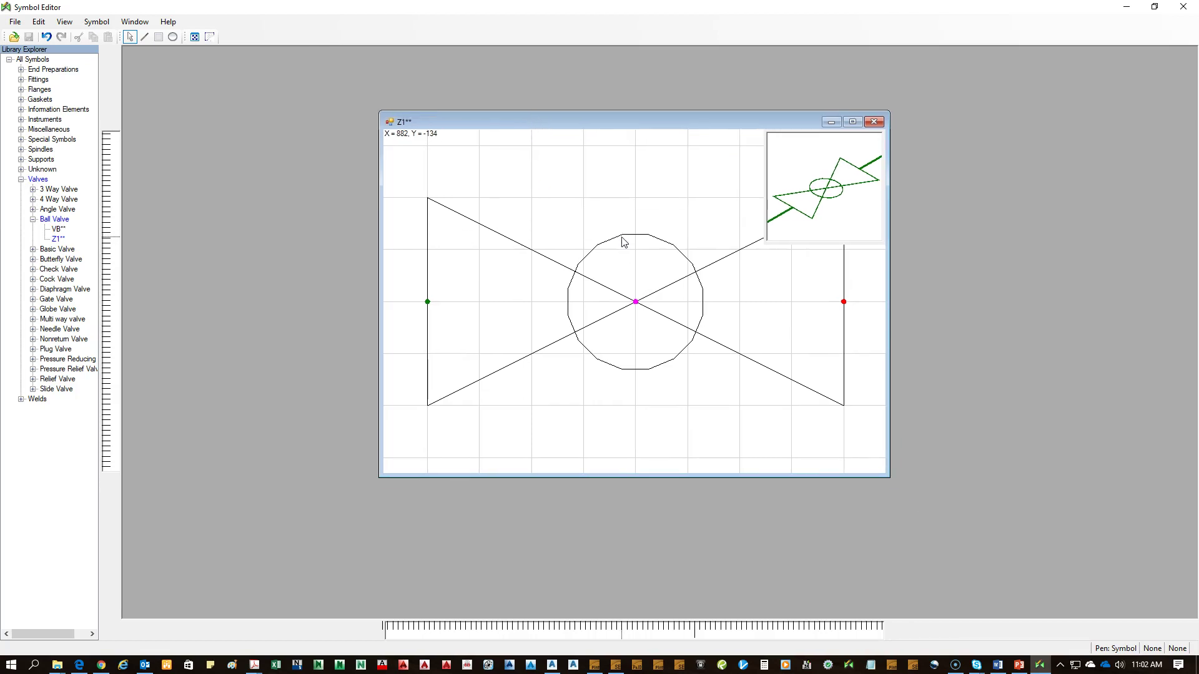
Step: Delete the ball valve's circle so only the bow-tie remains, then enlarge the Z1 window
left_click(622, 237)
scroll(524, 374, "down", 2)
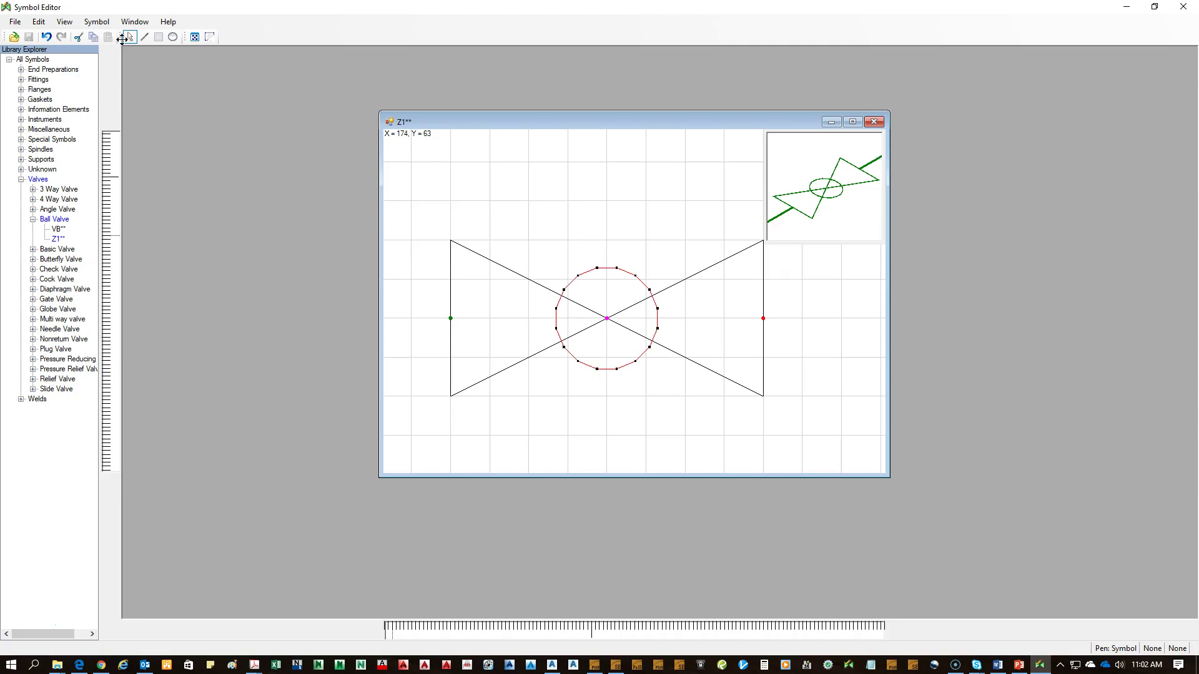
left_click(97, 21)
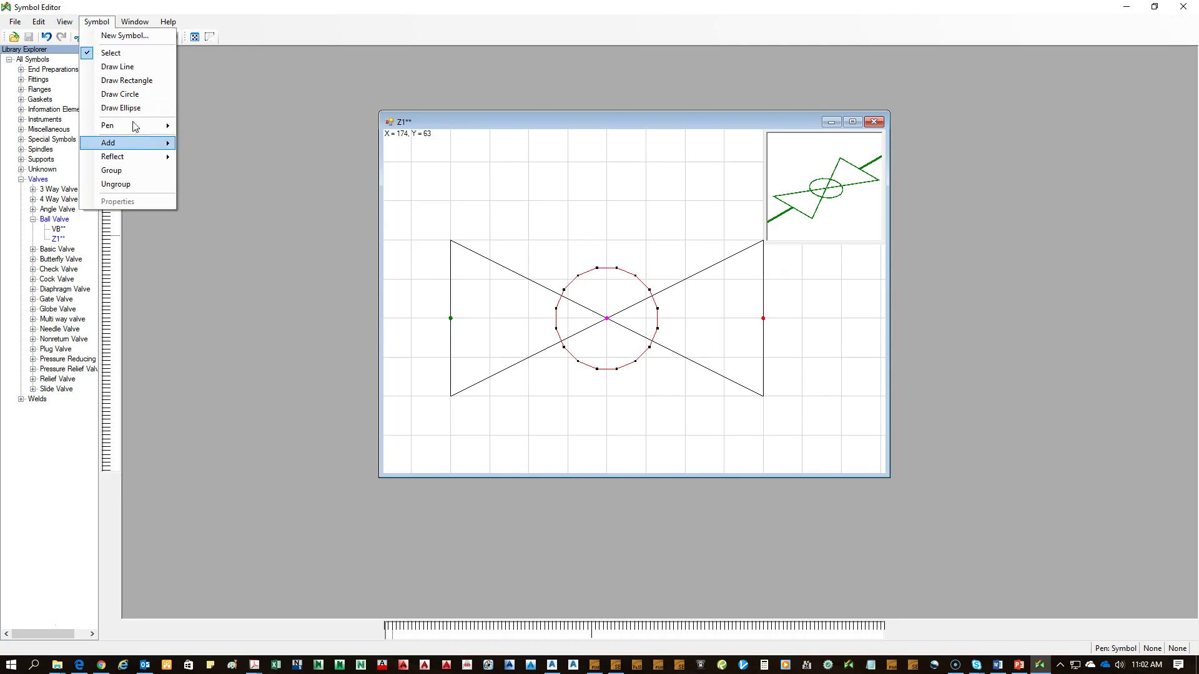
left_click(138, 40)
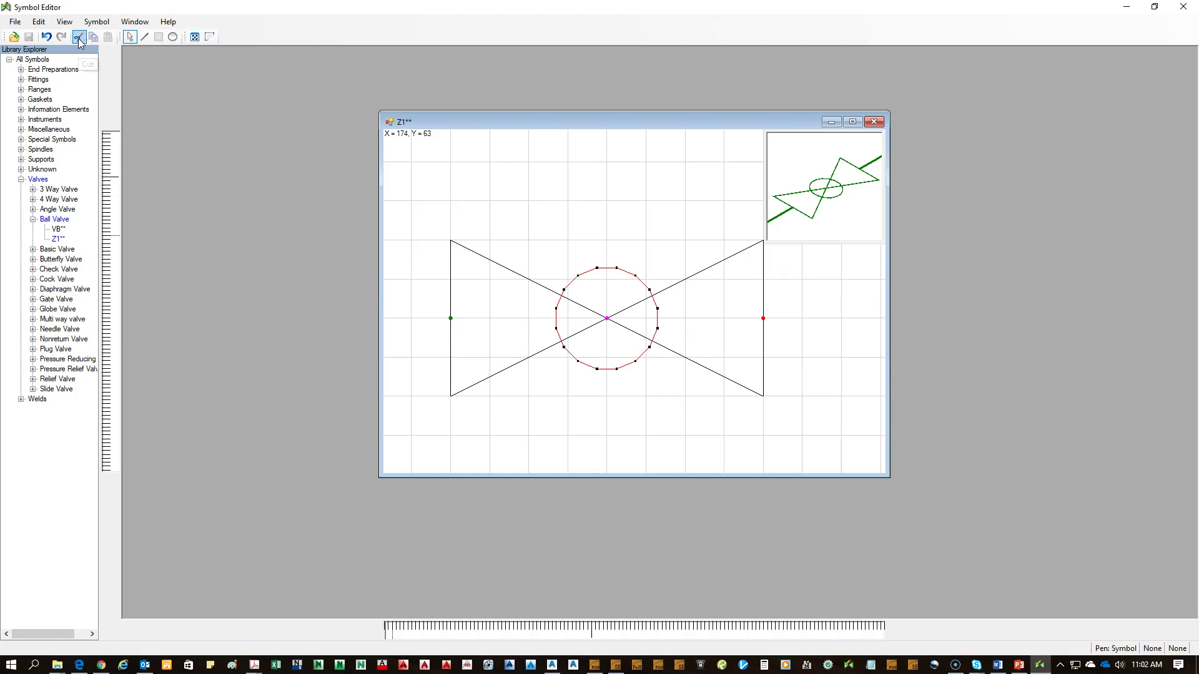
left_click(626, 256)
left_click_drag(622, 268, 618, 275)
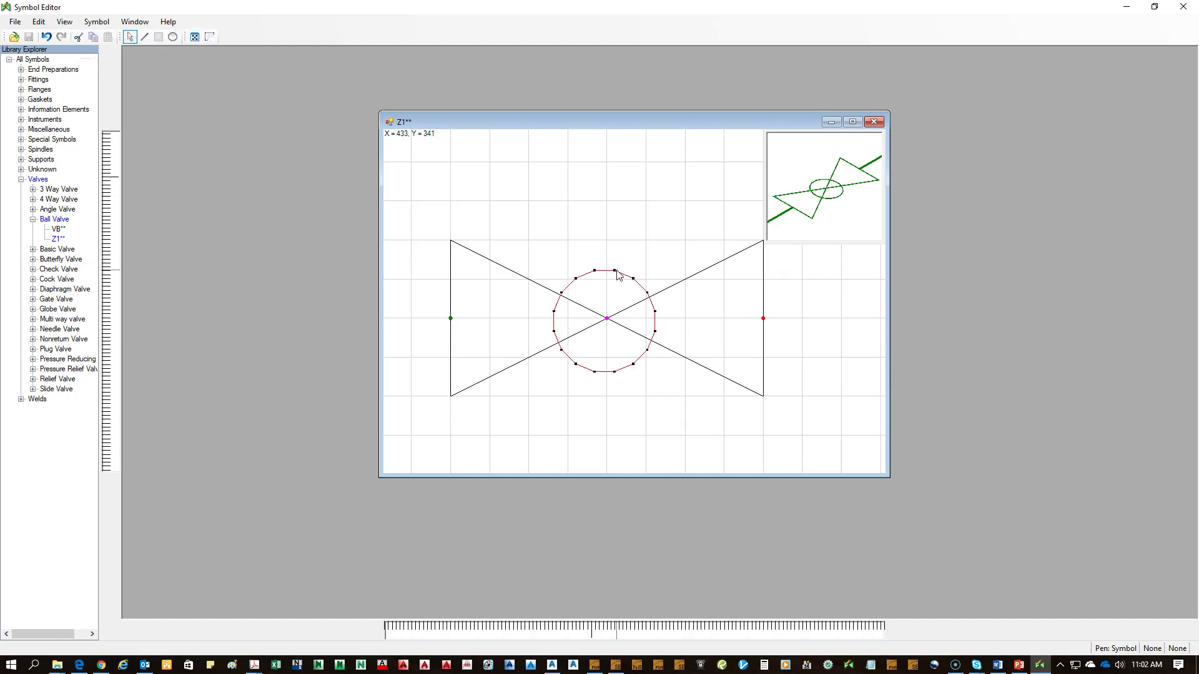
key("Delete")
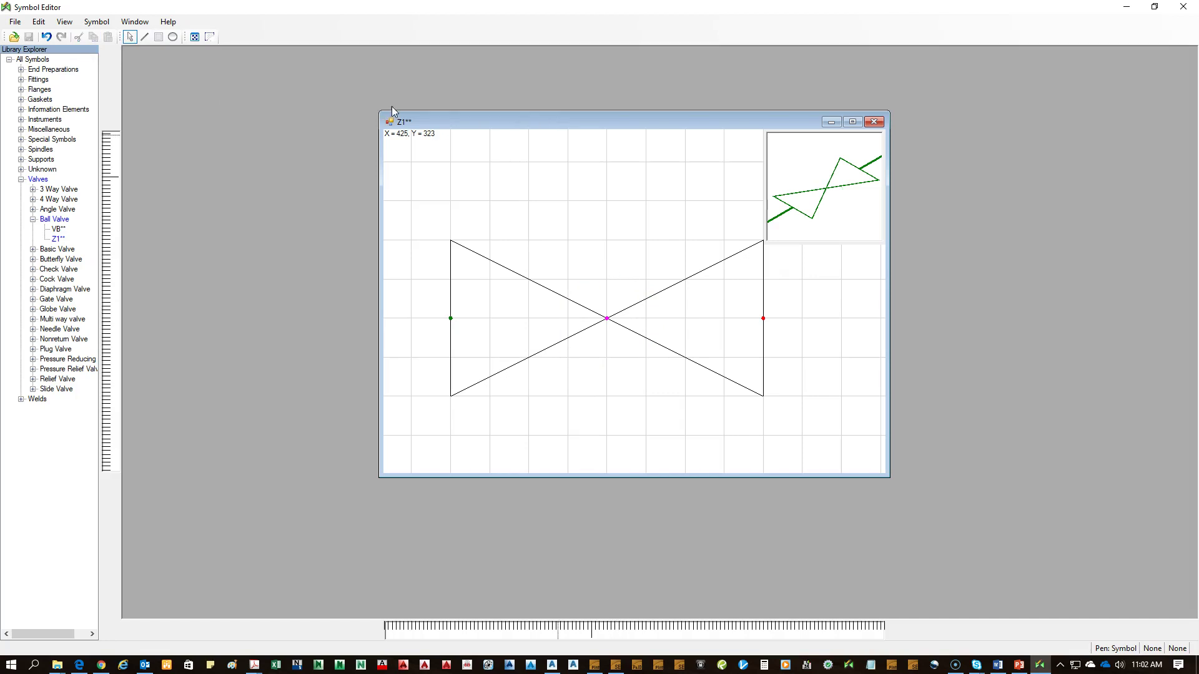
left_click_drag(380, 111, 235, 85)
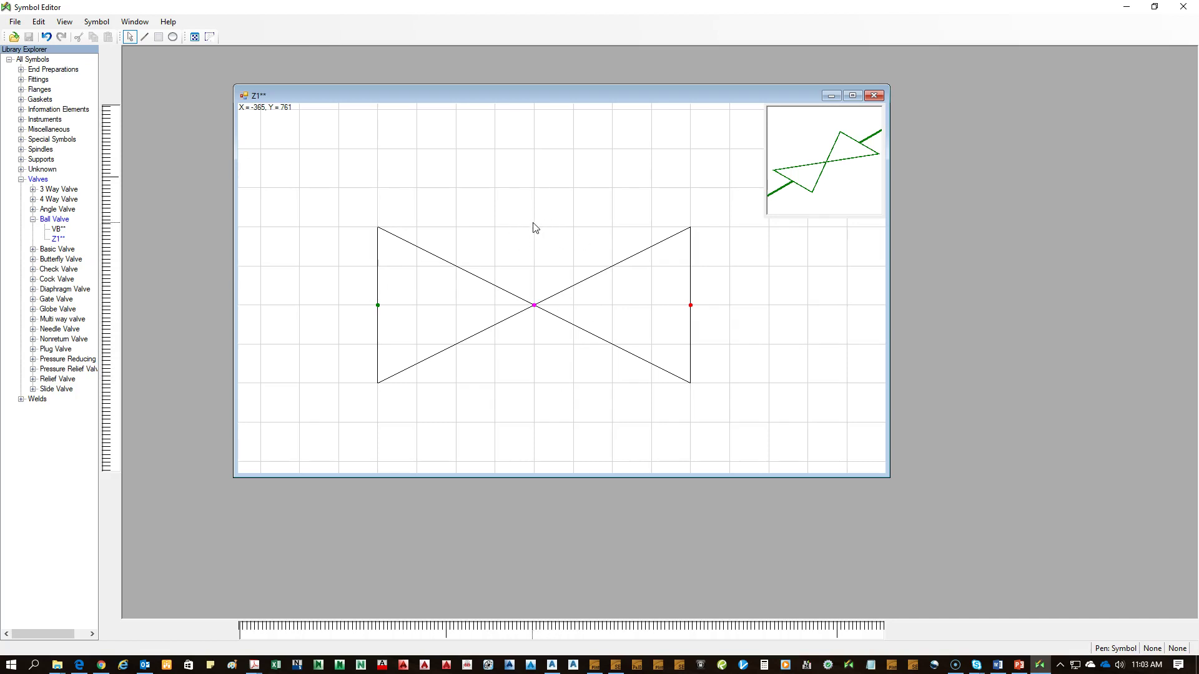
Step: Draw a vertical stem line straight up from the bow-tie's centre point
left_click(147, 40)
left_click(534, 304)
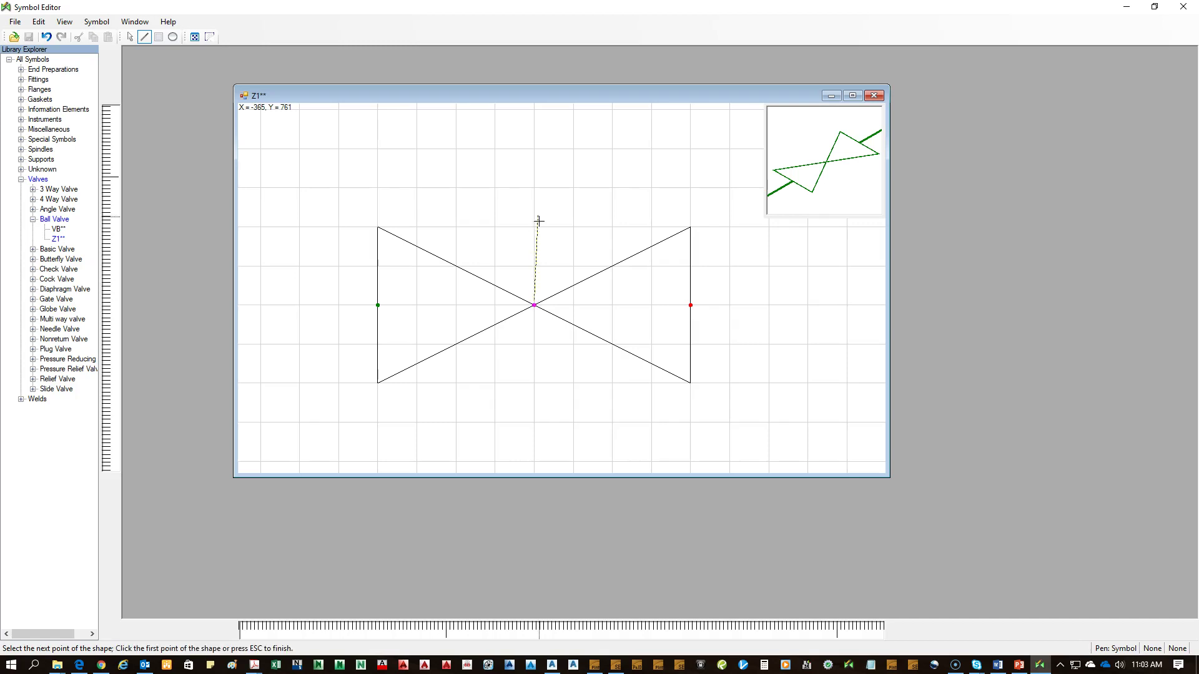
left_click(534, 148)
right_click(550, 145)
key("Escape")
scroll(515, 178, "up", 4)
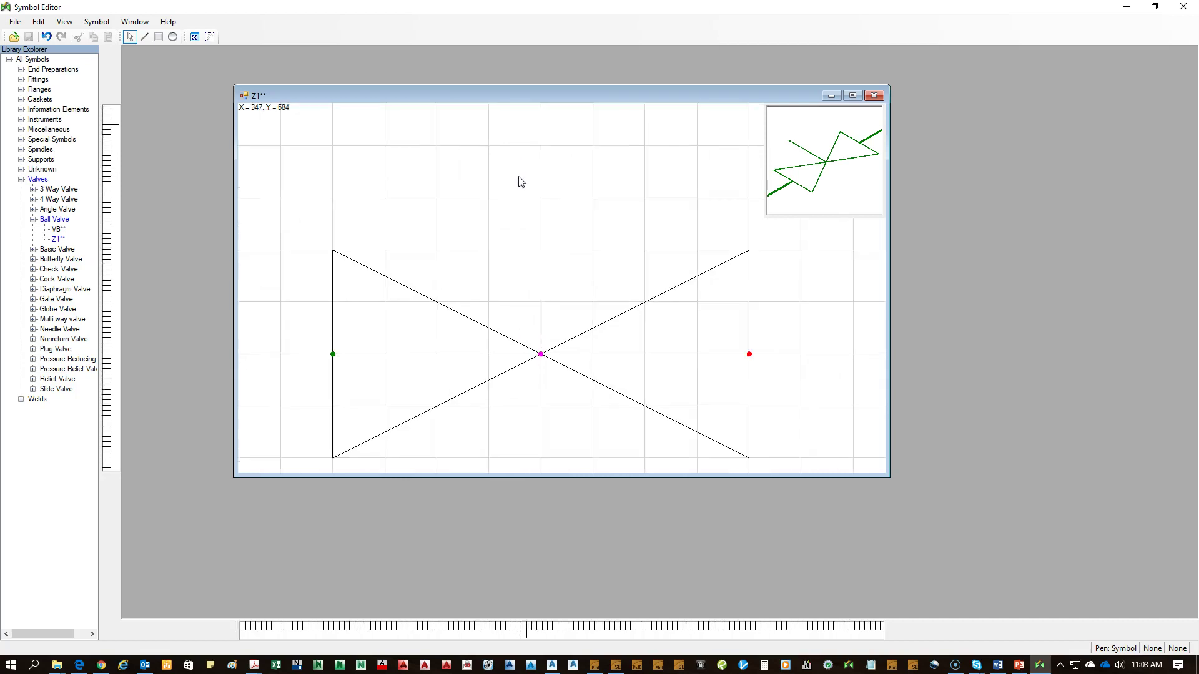
scroll(587, 339, "down", 2)
scroll(556, 198, "up", 2)
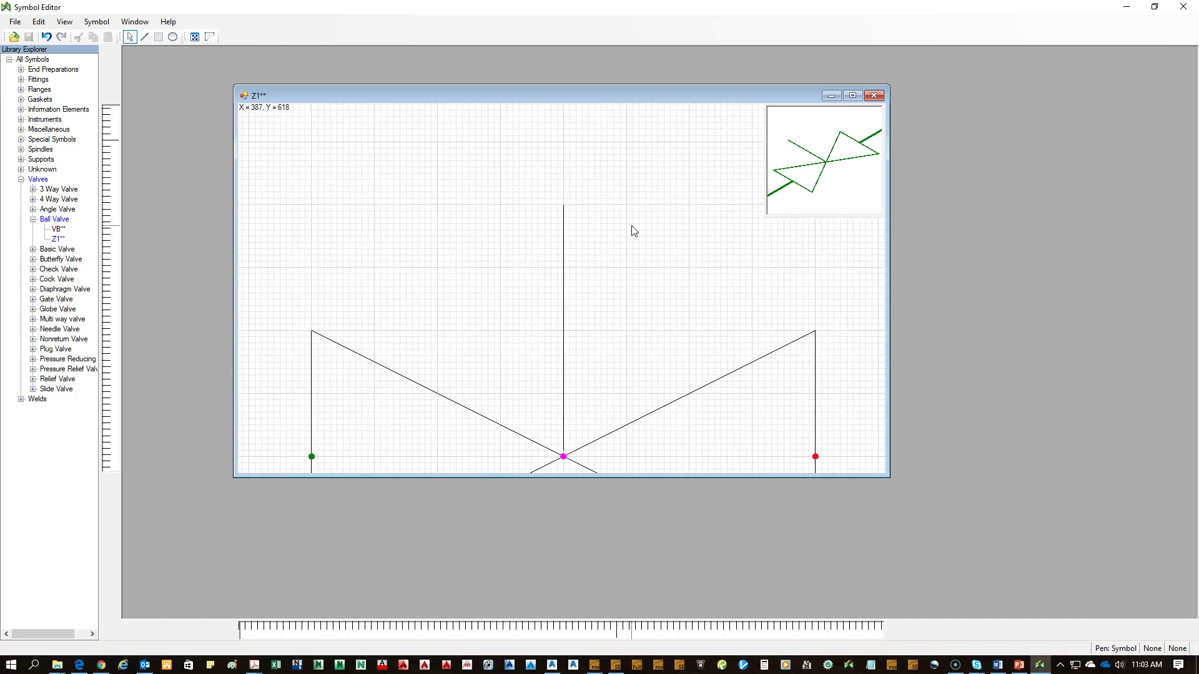
scroll(571, 331, "down", 3)
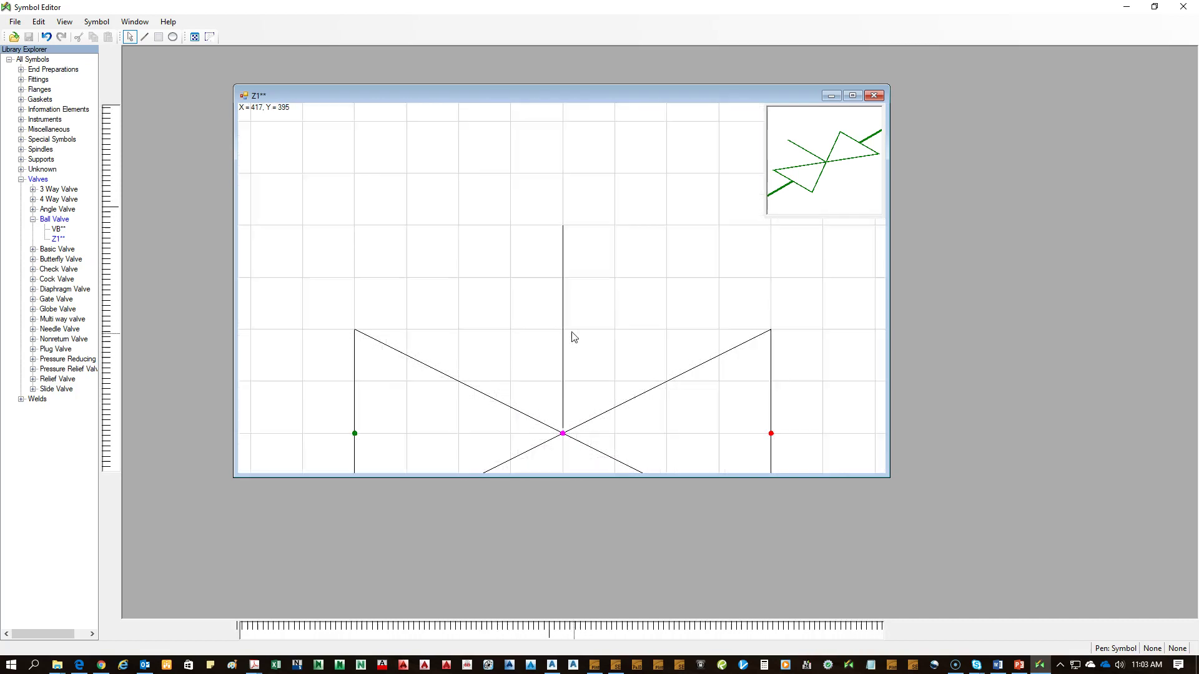
scroll(552, 263, "up", 3)
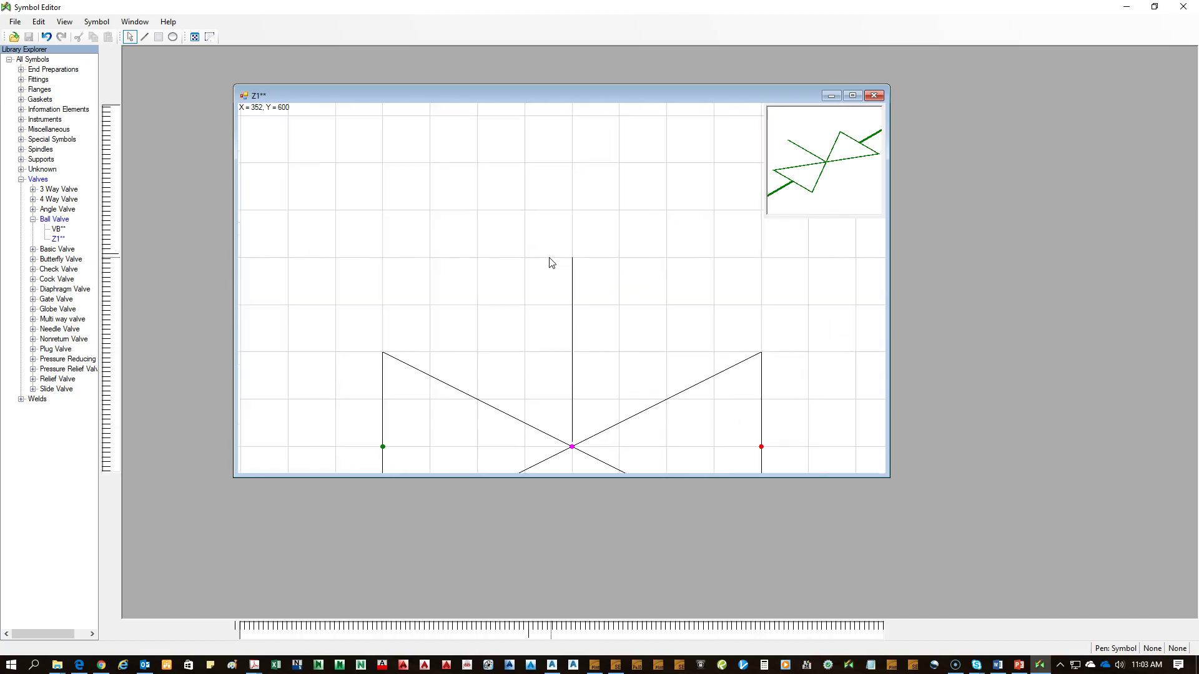
scroll(602, 251, "down", 3)
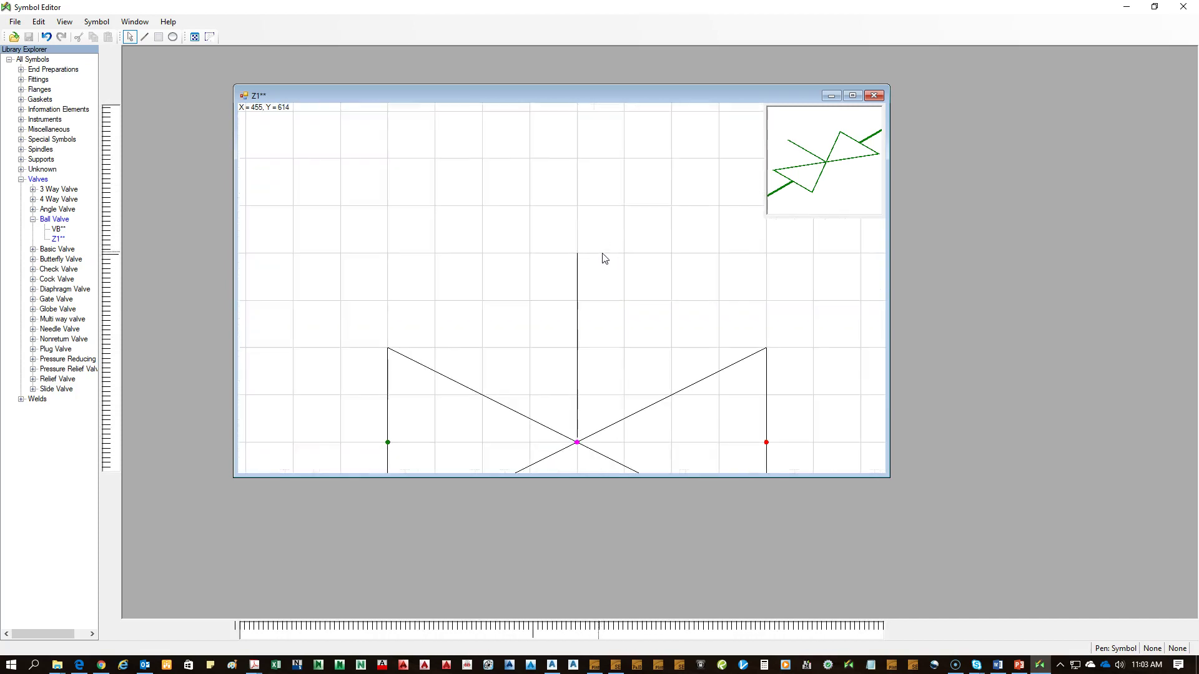
scroll(599, 246, "up", 3)
middle_click_drag(599, 246, 561, 365)
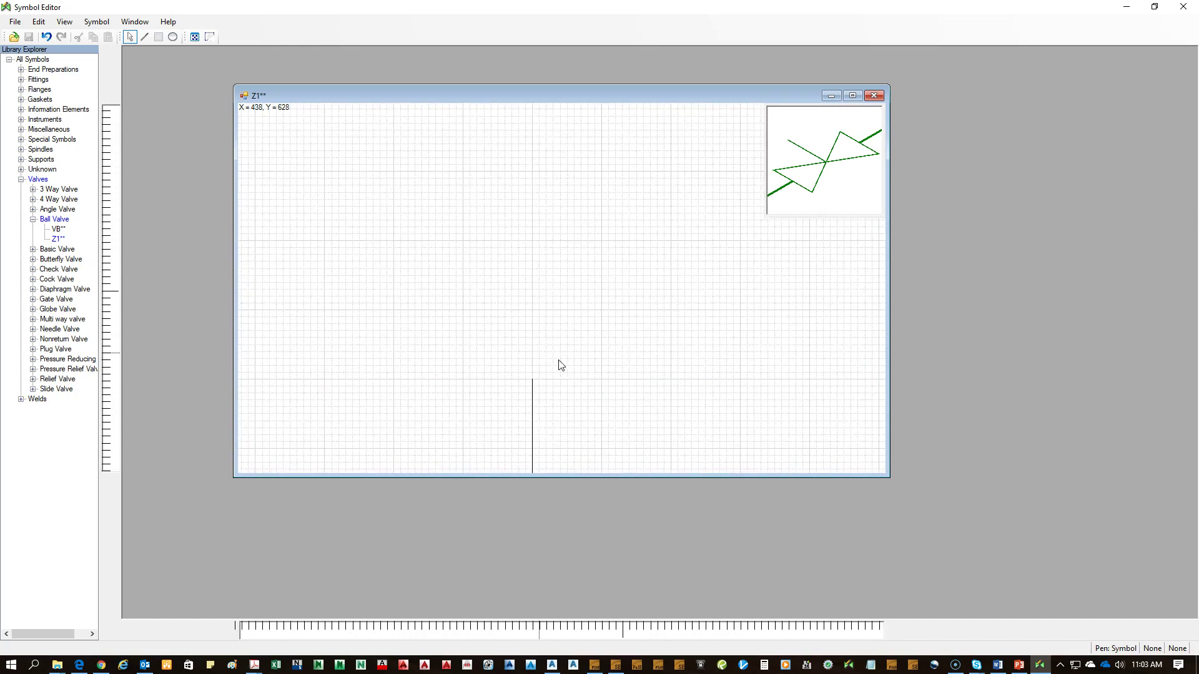
Step: Draw a trial circle above the stem, then delete it
left_click(173, 37)
scroll(631, 212, "up", 3)
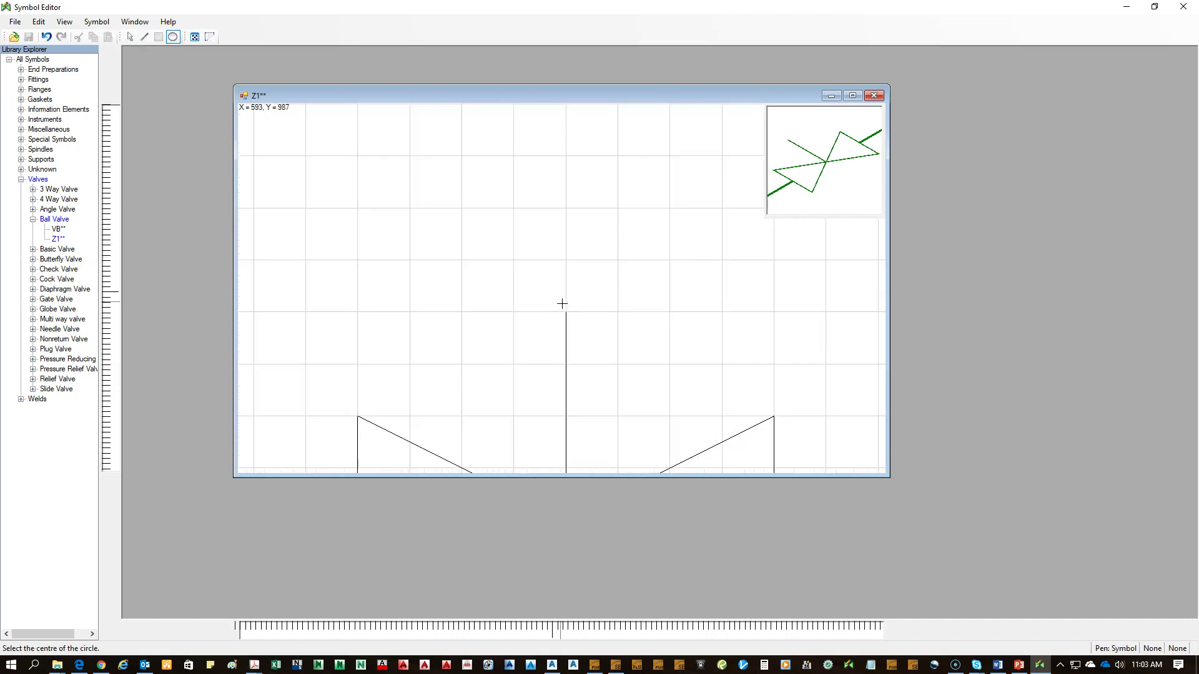
left_click(482, 212)
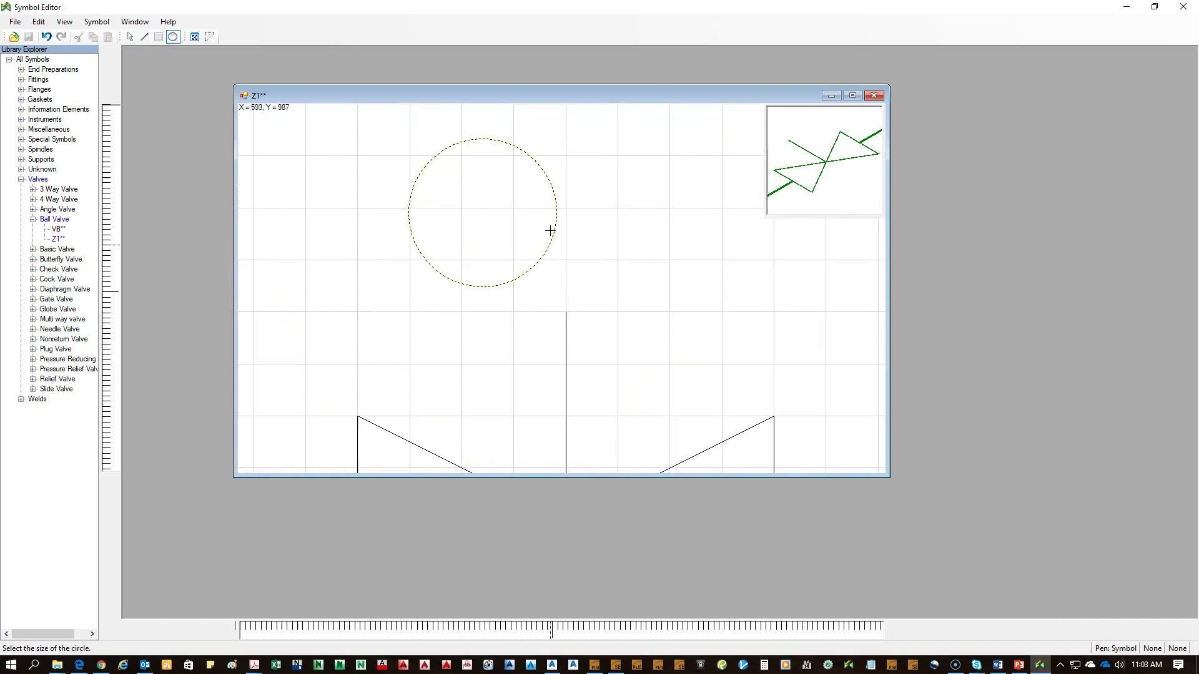
left_click(560, 268)
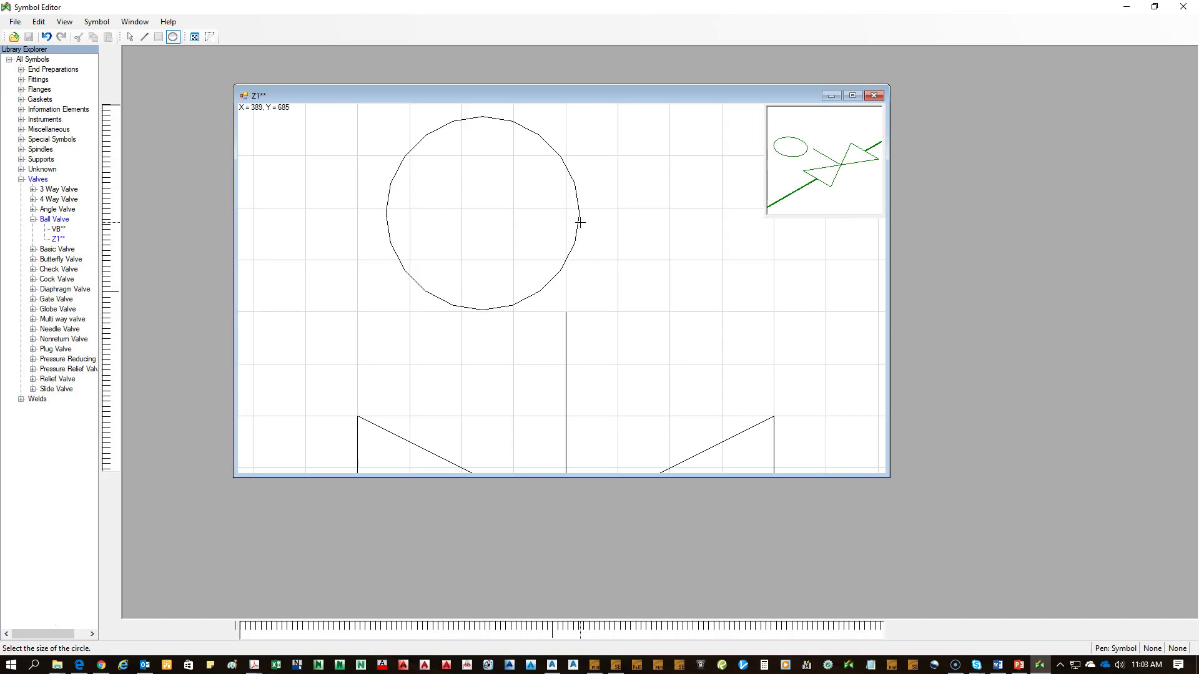
key("Escape")
left_click(423, 142)
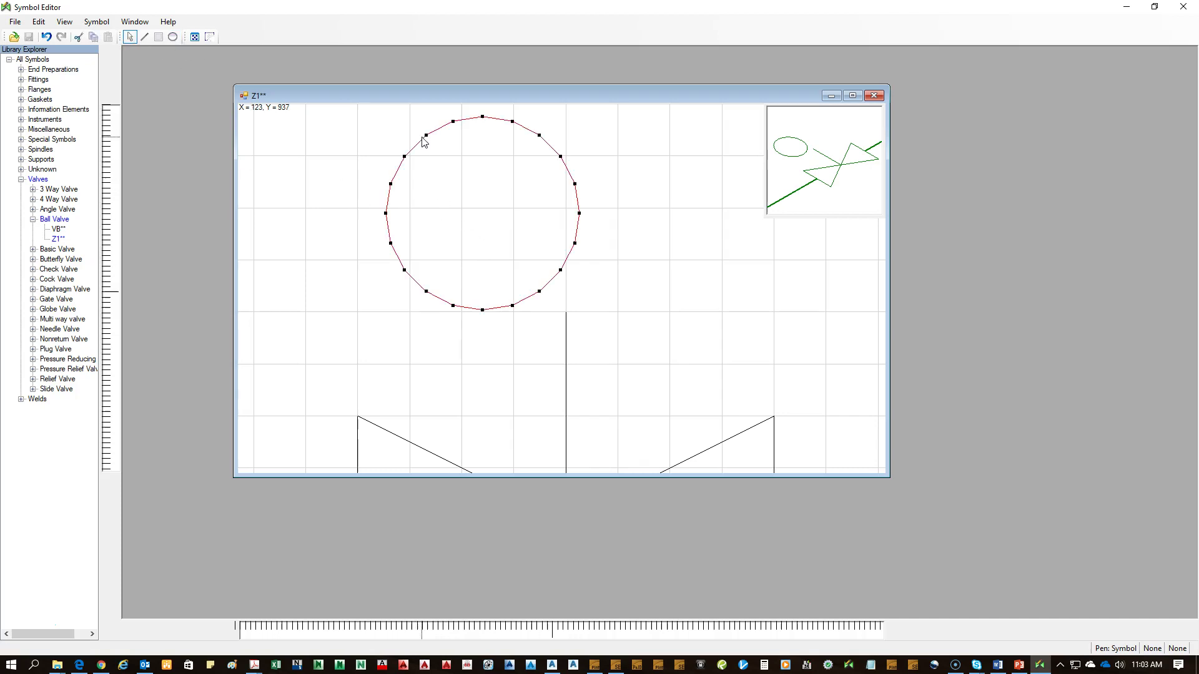
key("Delete")
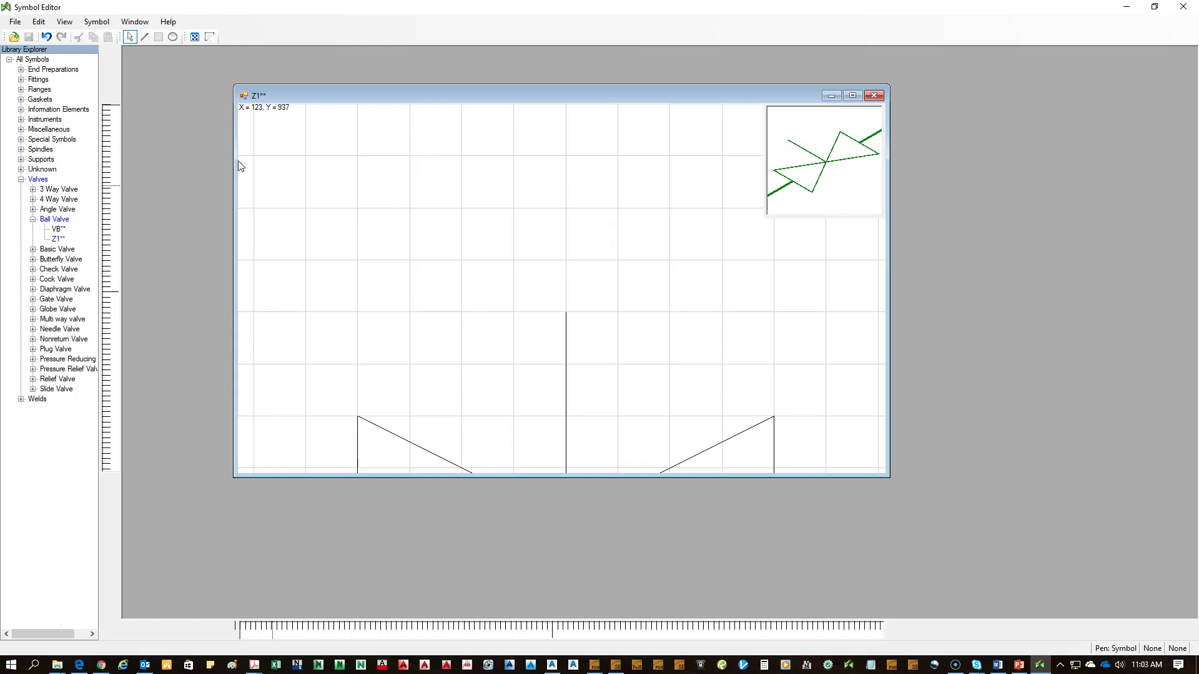
Step: Draw a horizontal base line across the top of the stem
left_click(144, 37)
left_click(462, 310)
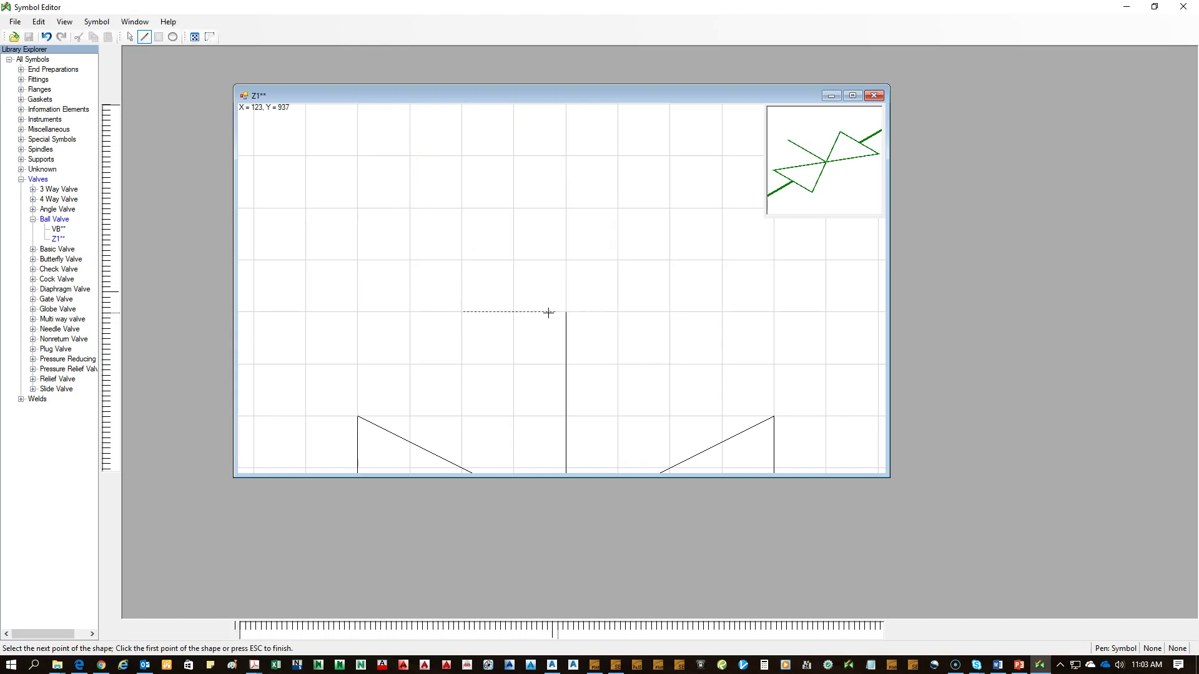
left_click(668, 310)
scroll(658, 268, "up", 1)
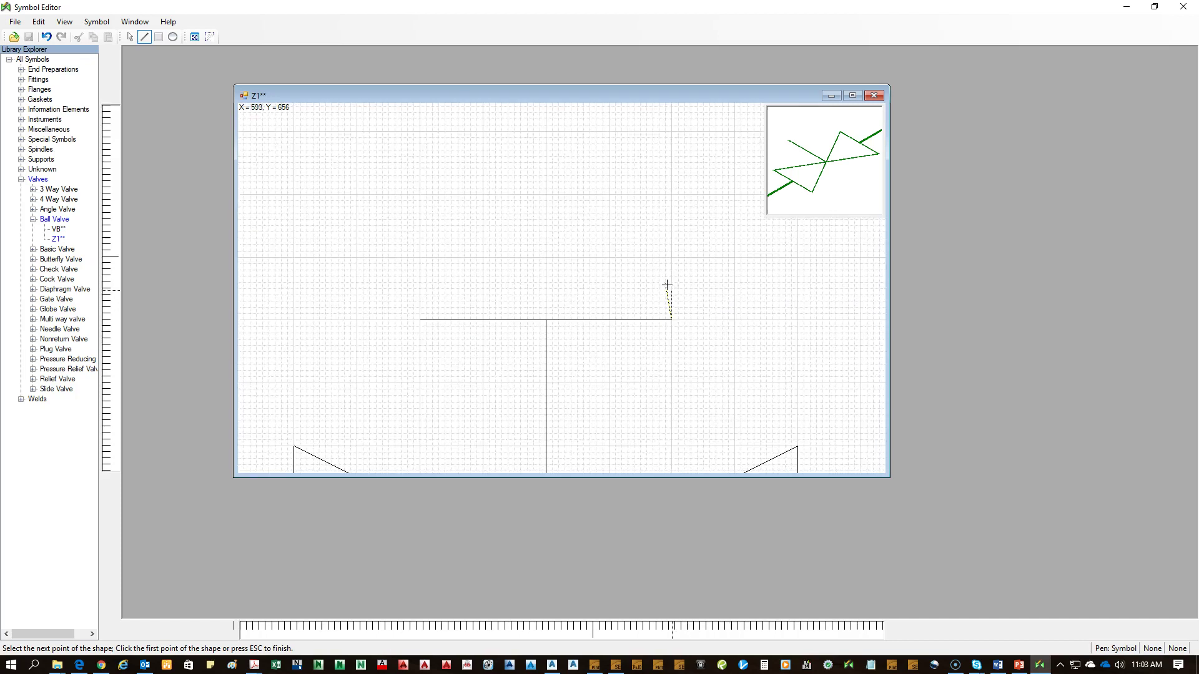
scroll(669, 277, "up", 1)
scroll(669, 271, "up", 1)
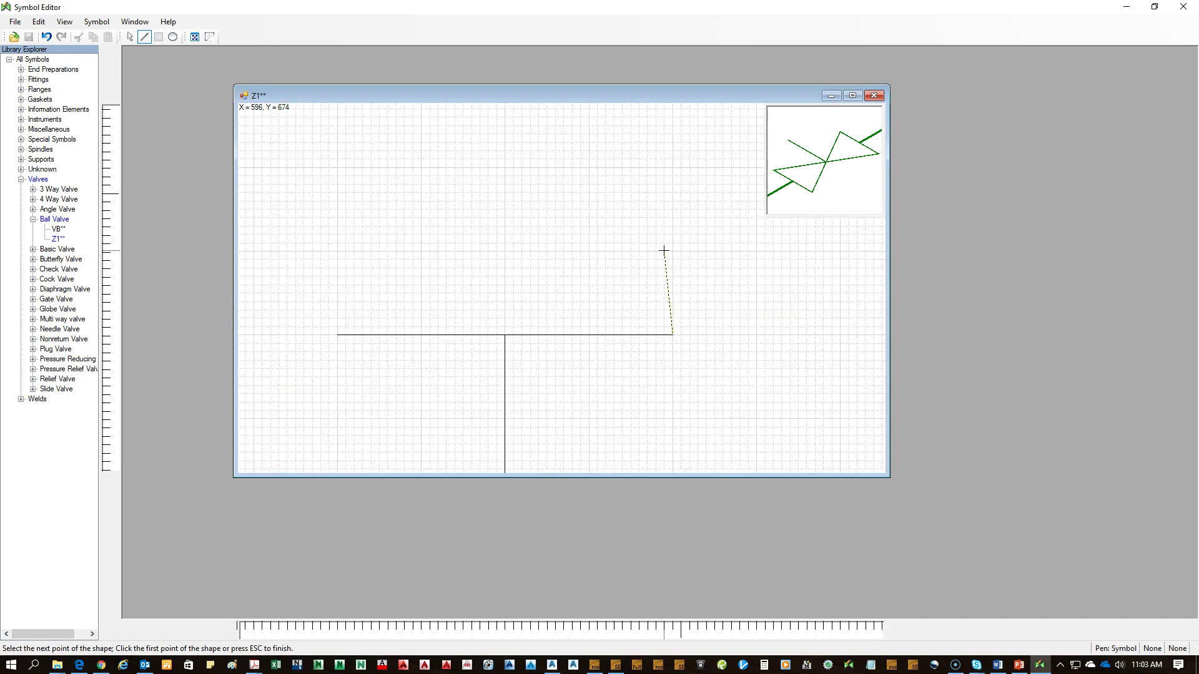
Step: Continue the line through the dome's right side, top and left side, closing the actuator outline
left_click(664, 251)
scroll(671, 331, "down", 2)
scroll(632, 225, "up", 2)
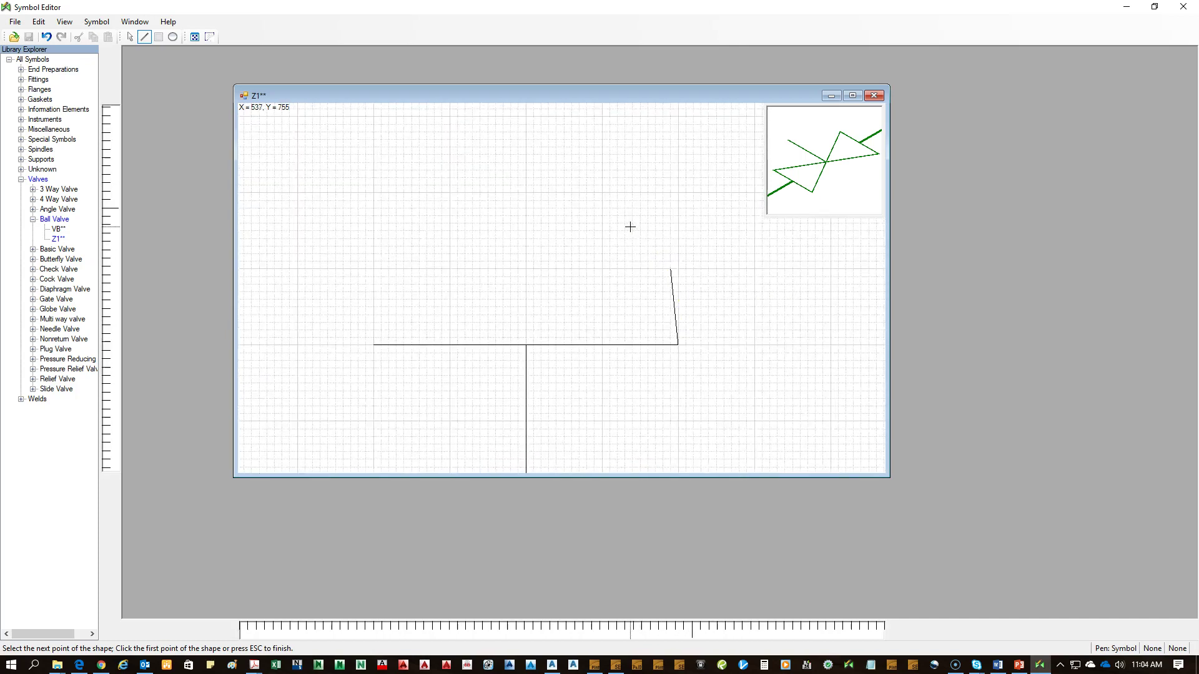
left_click(600, 188)
scroll(691, 308, "down", 2)
scroll(559, 222, "up", 1)
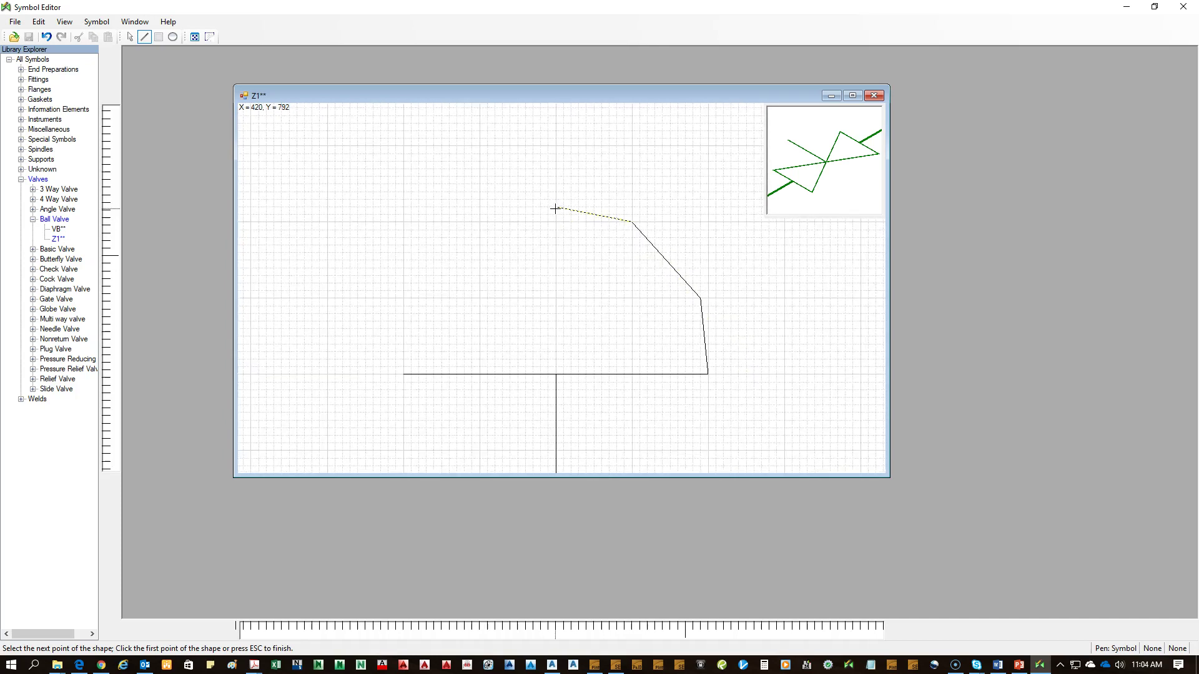
left_click(555, 209)
left_click(412, 298)
left_click(403, 374)
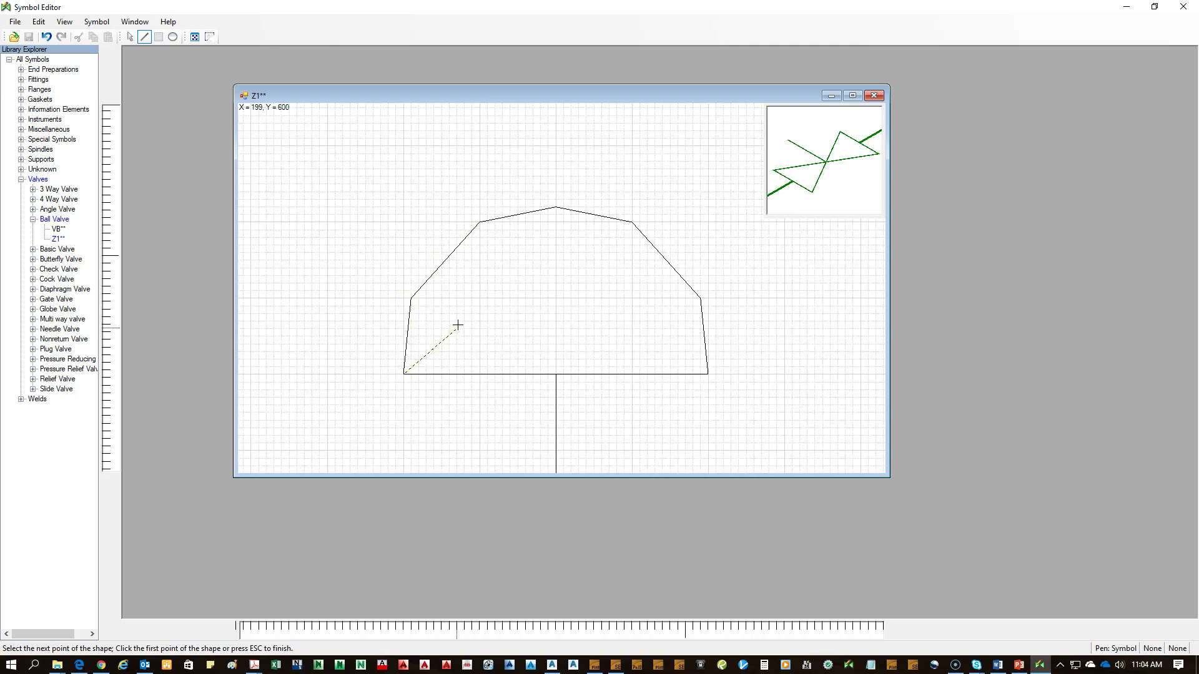
right_click(460, 326)
left_click(566, 303)
scroll(565, 303, "down", 3)
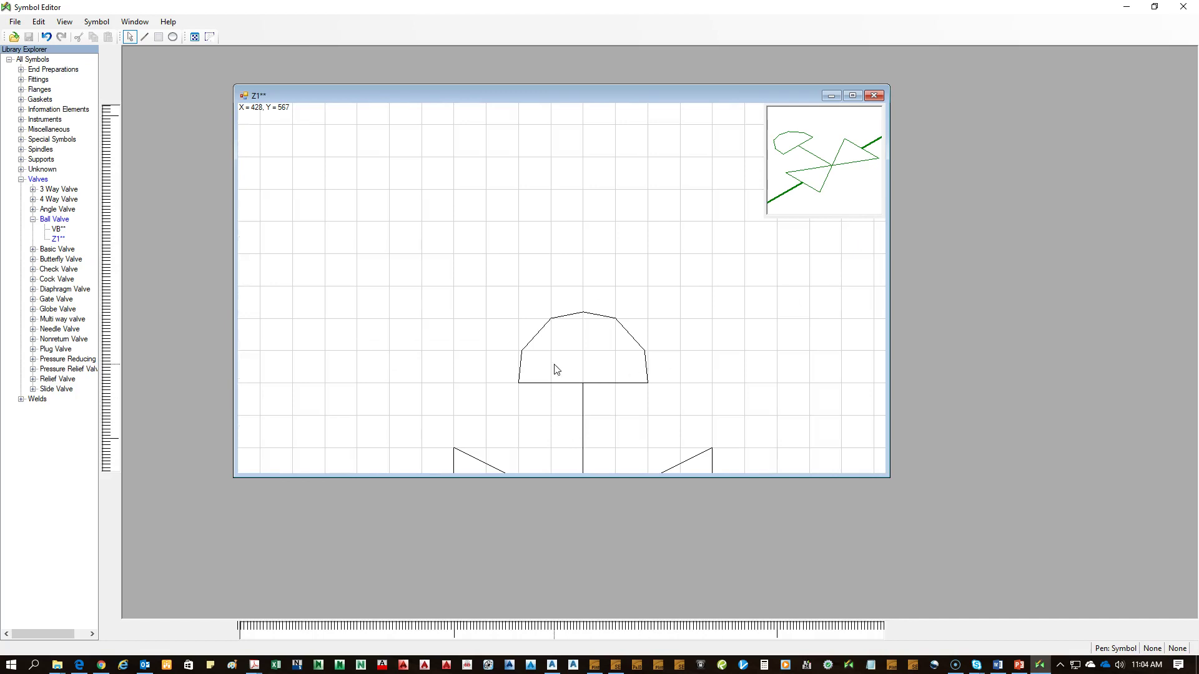
scroll(500, 362, "up", 4)
Step: Add a vertex to the dome's lower-left edge and straighten that edge vertically
left_click(509, 392)
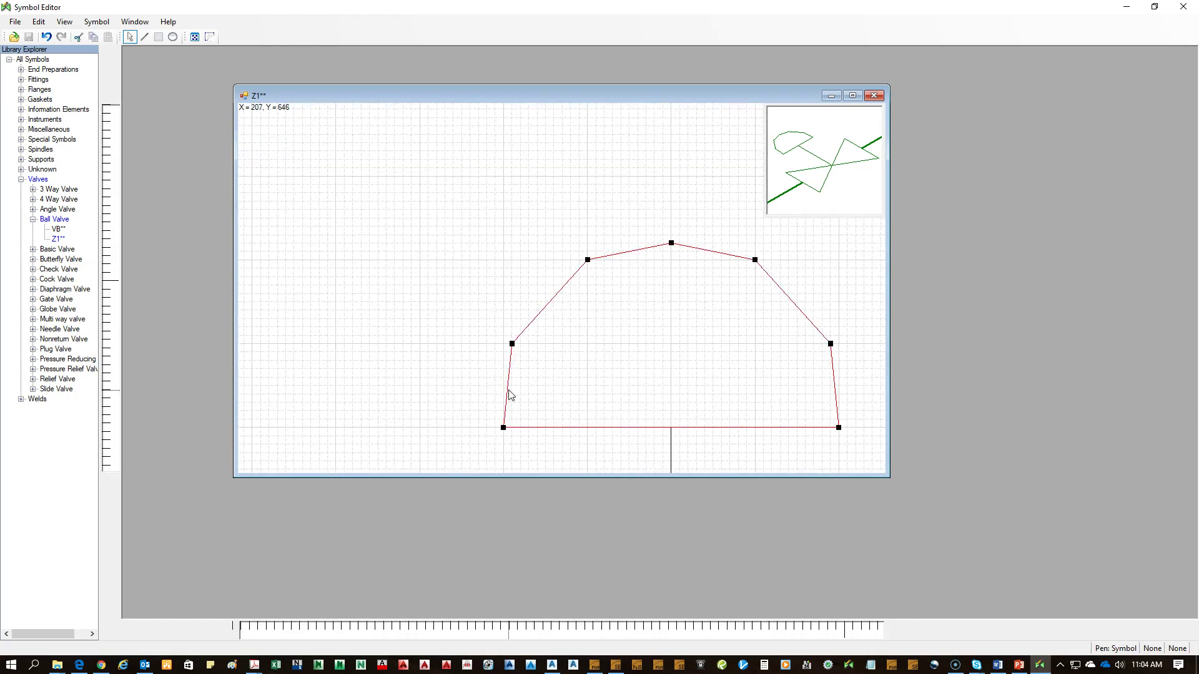
right_click(509, 392)
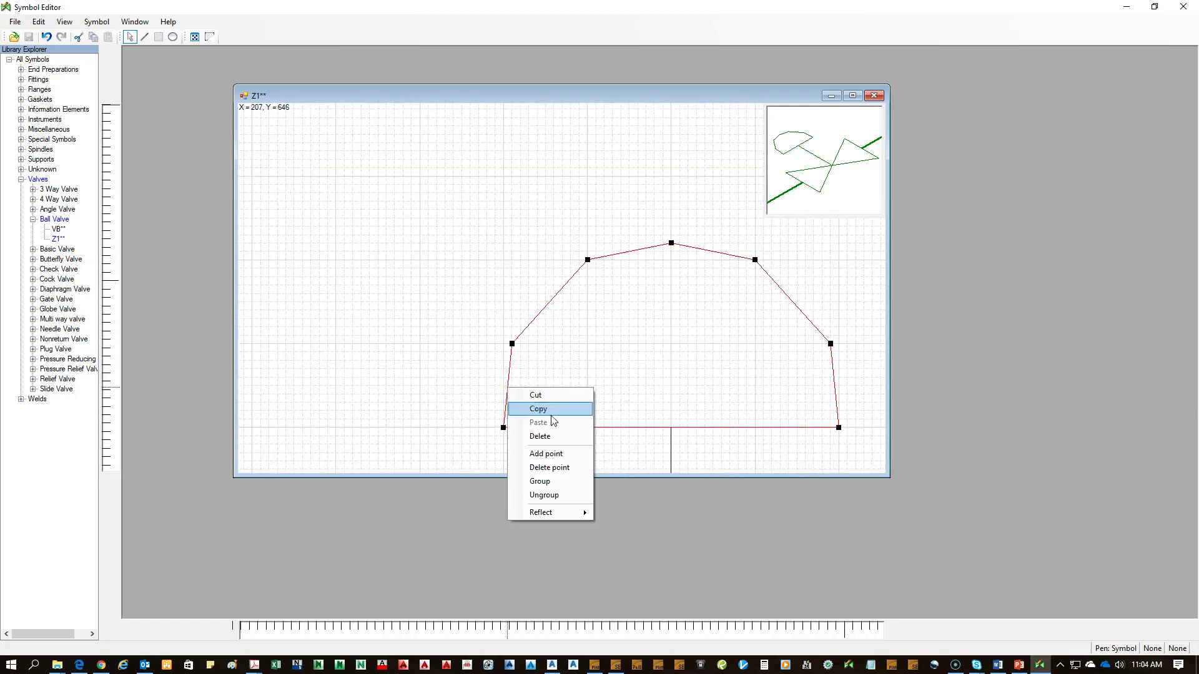
left_click(545, 454)
scroll(514, 410, "up", 2)
scroll(514, 410, "up", 2)
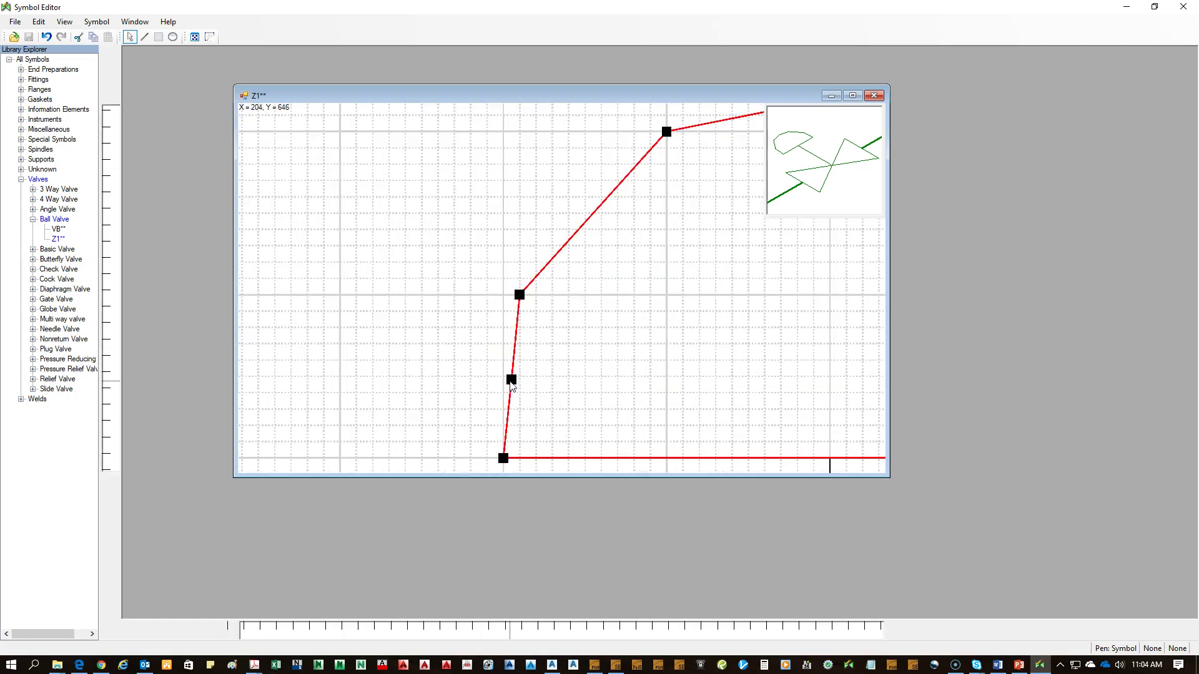
left_click_drag(511, 383, 505, 378)
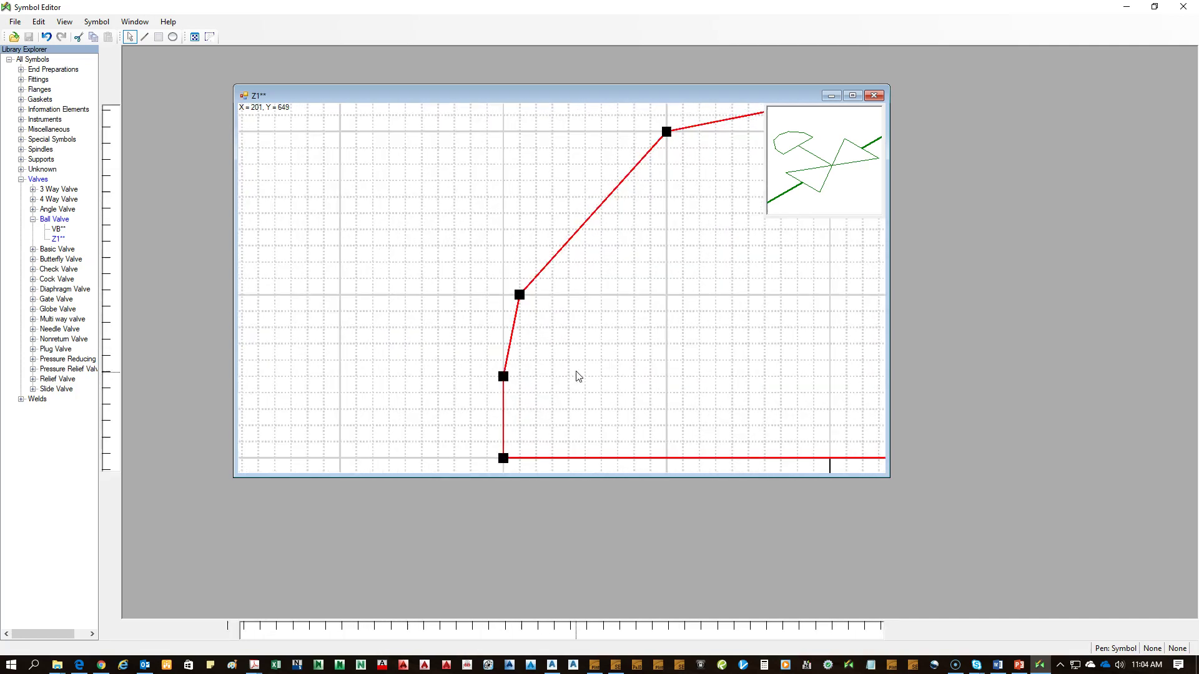
scroll(446, 383, "down", 2)
Step: Add vertices on the dome's upper-left and right edges, pulling the right one outward
right_click(559, 258)
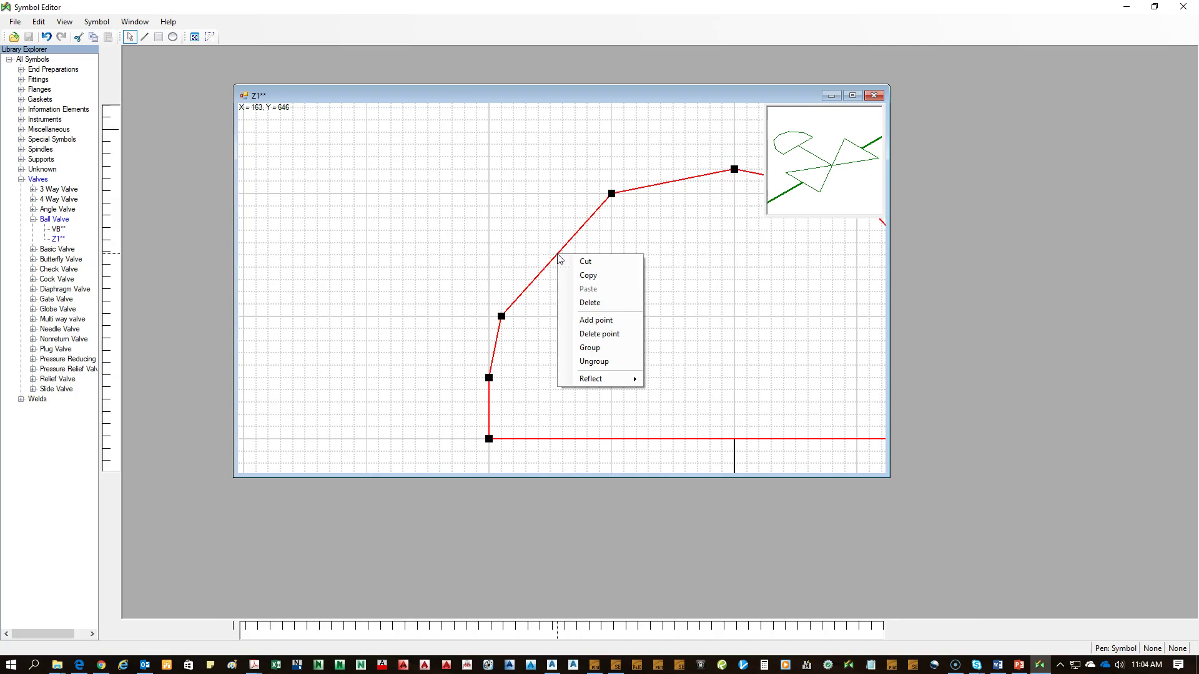
left_click(601, 321)
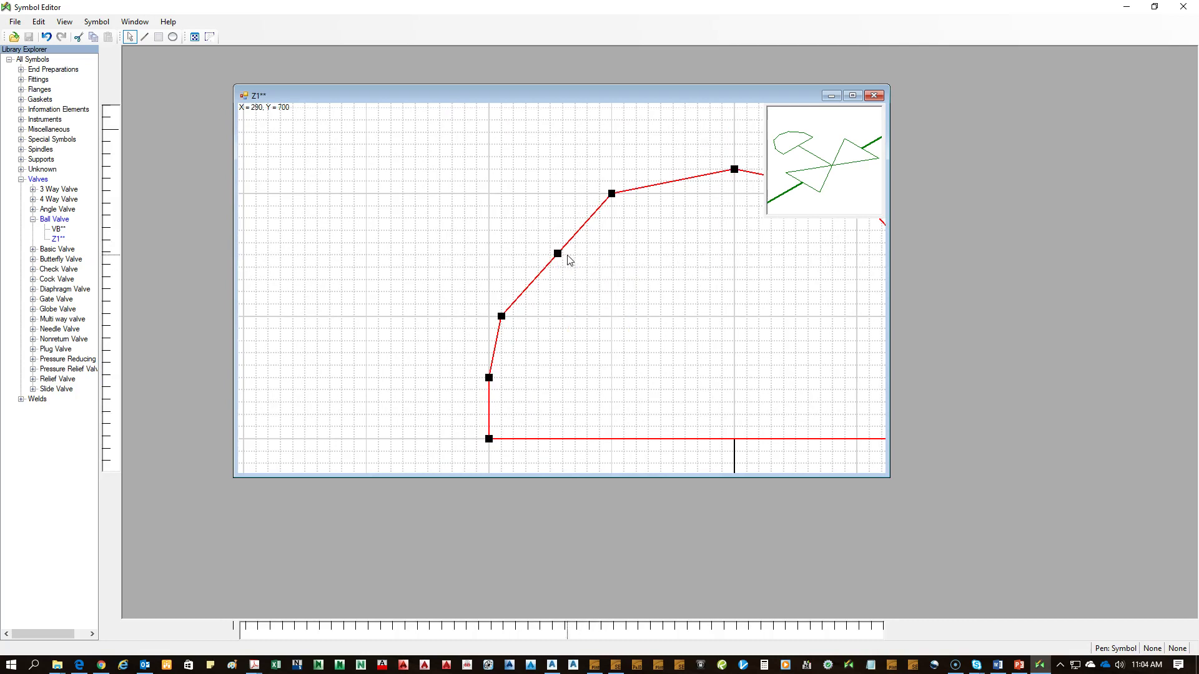
left_click_drag(557, 252, 550, 243)
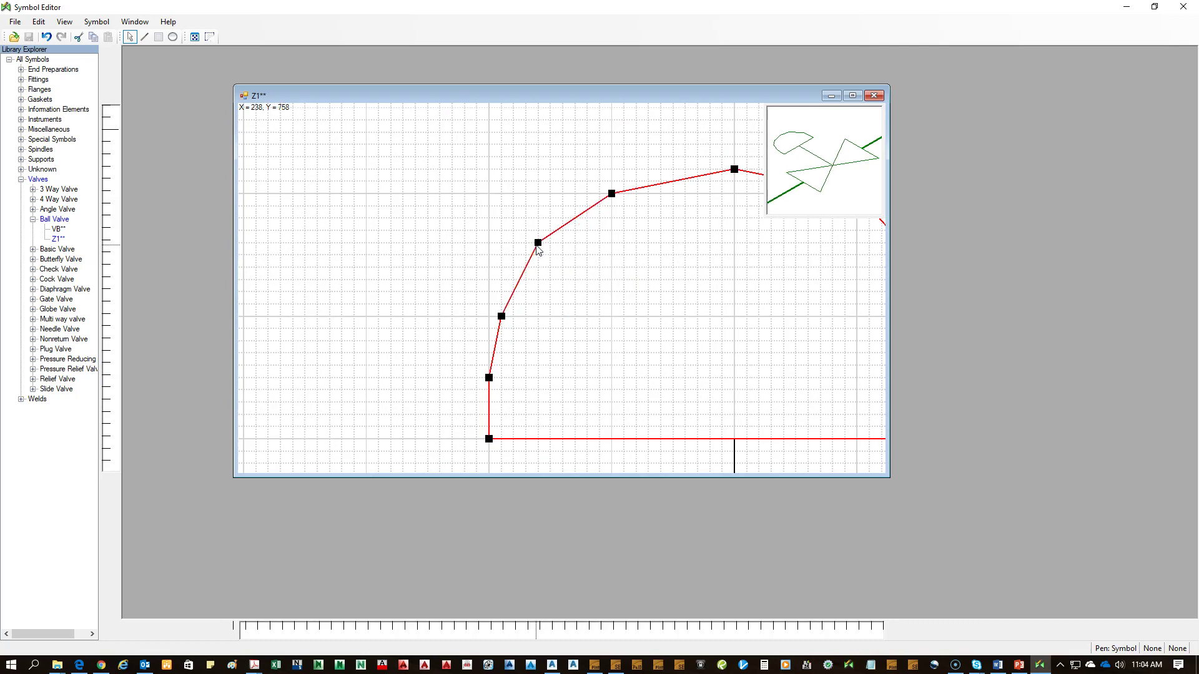
scroll(570, 283, "down", 2)
scroll(774, 251, "up", 1)
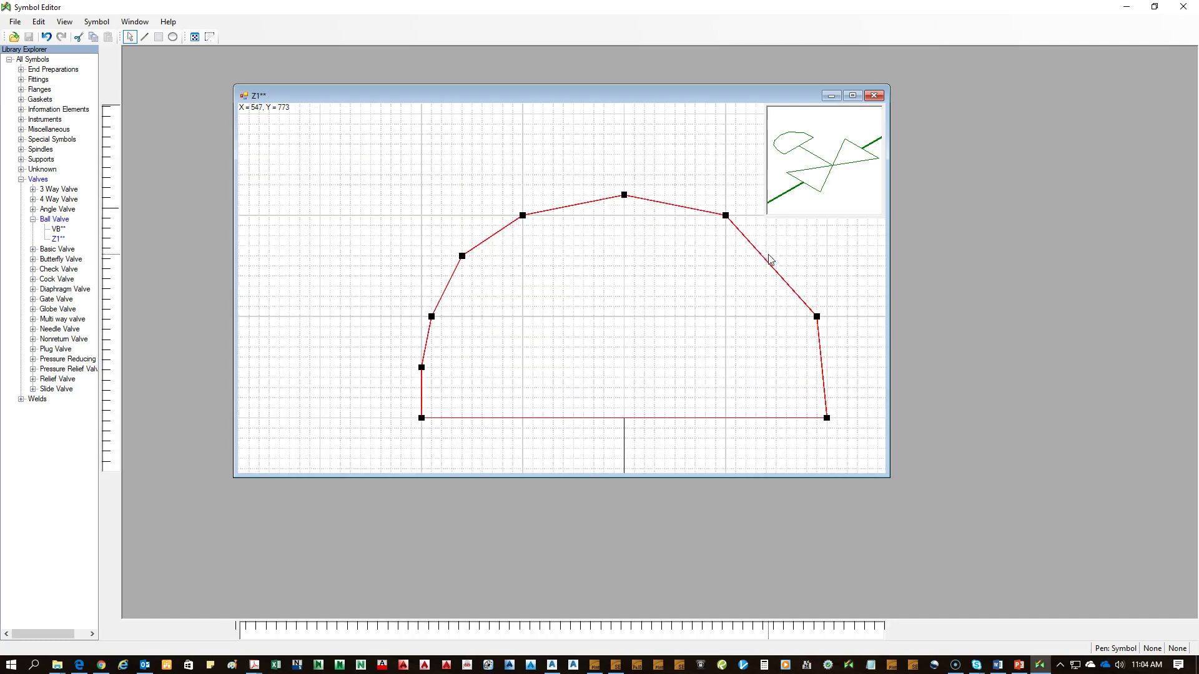
right_click(765, 257)
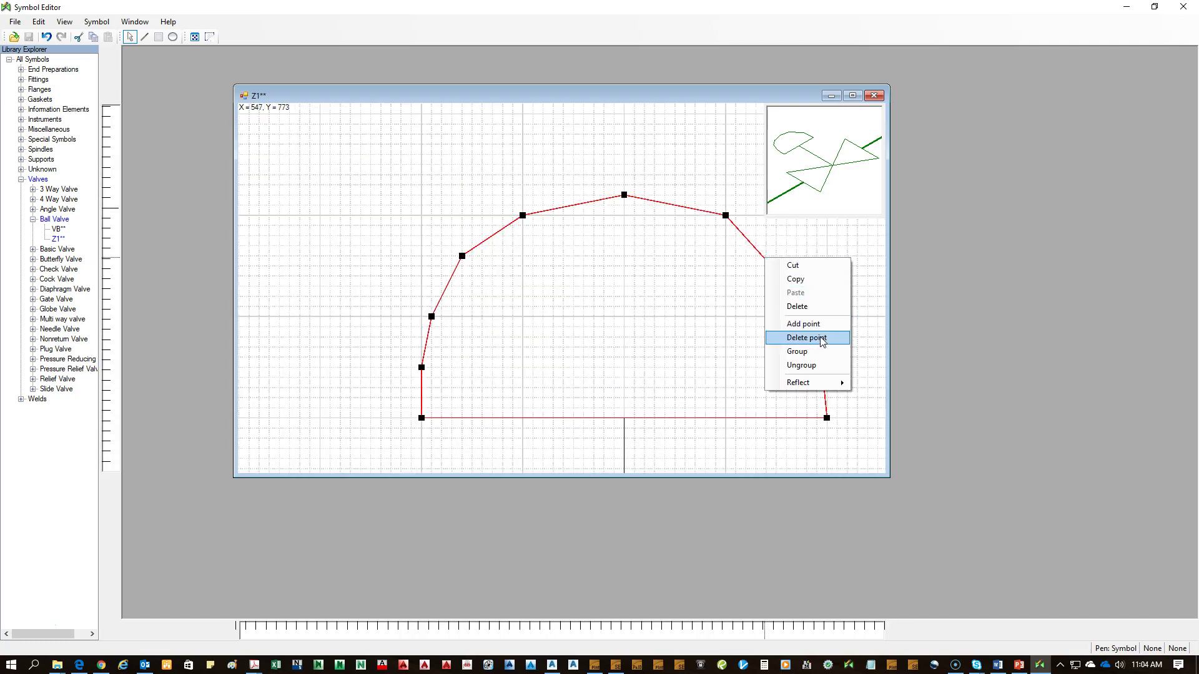
left_click(812, 324)
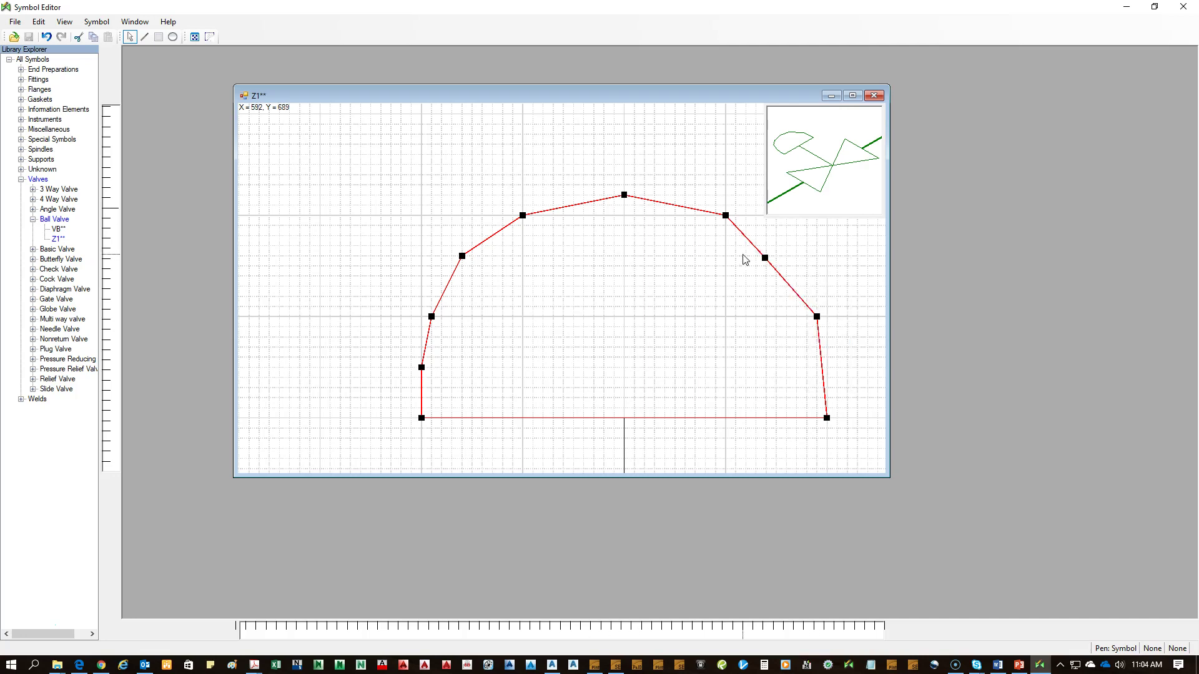
left_click_drag(765, 258, 775, 256)
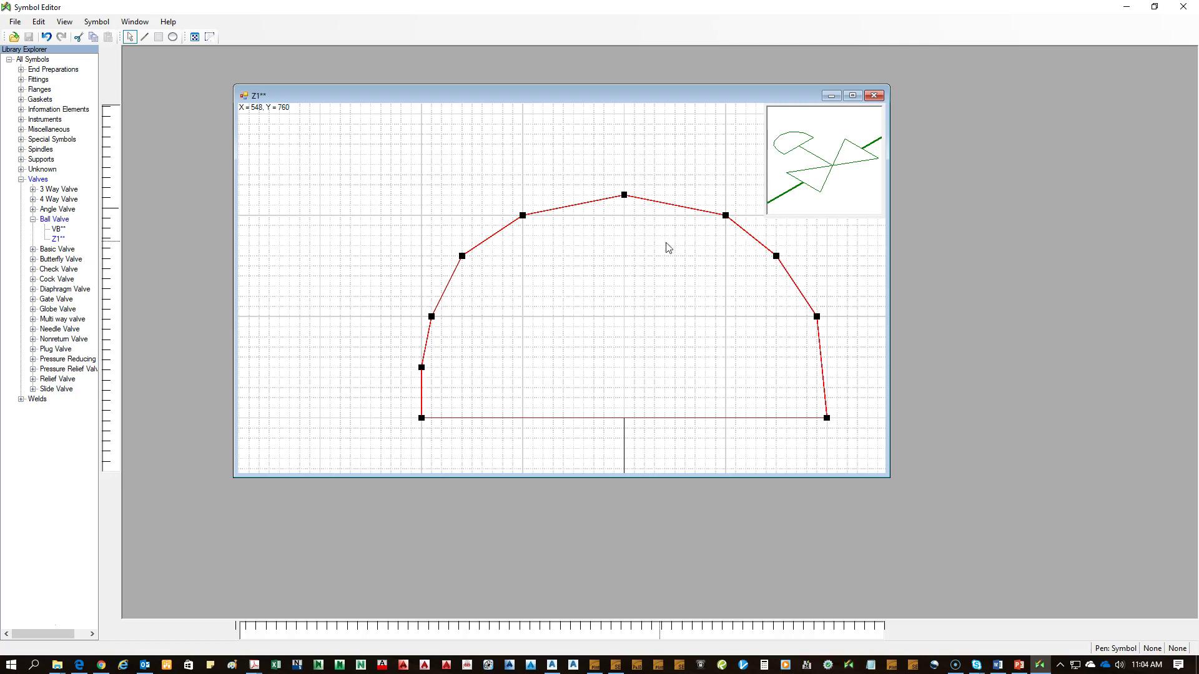
Step: Add vertices on the upper-right, upper-left and top segments, then shift the dome slightly up
right_click(748, 232)
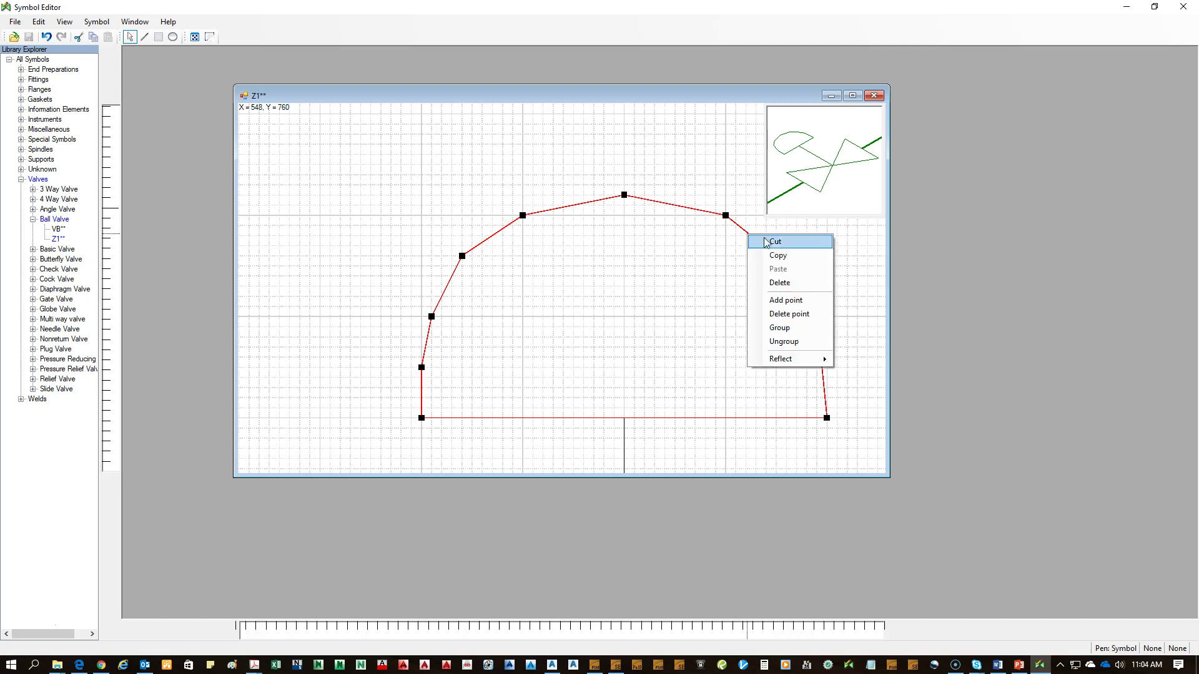
left_click(791, 299)
left_click_drag(745, 230, 756, 237)
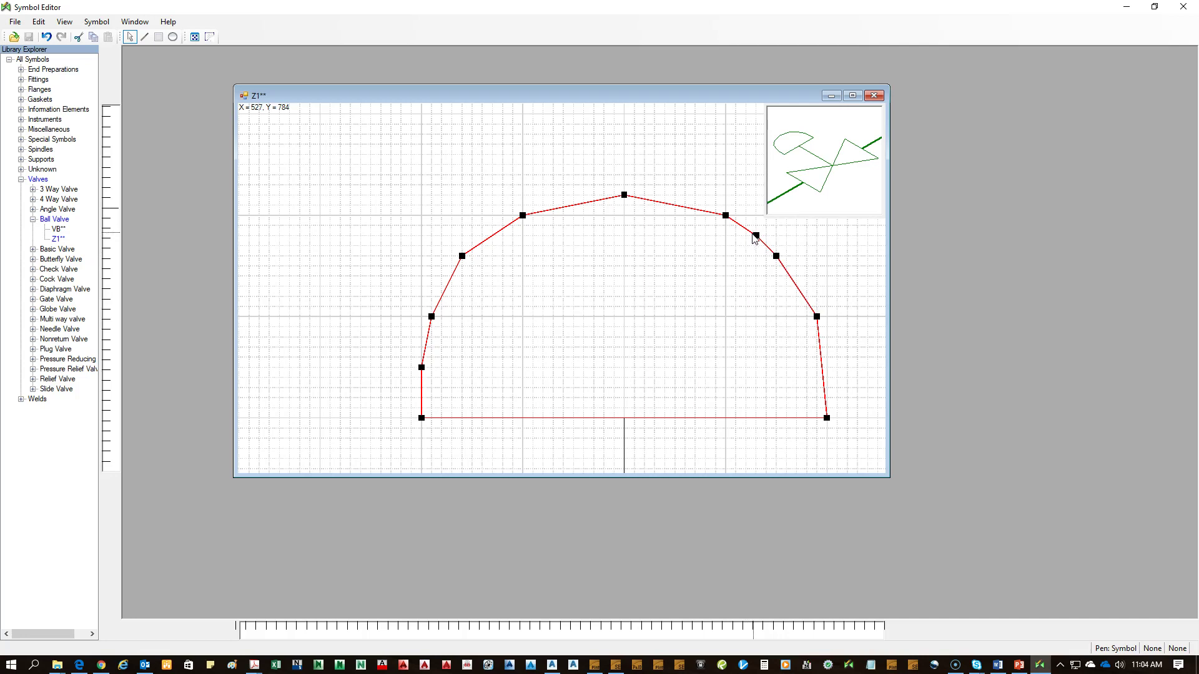
right_click(494, 236)
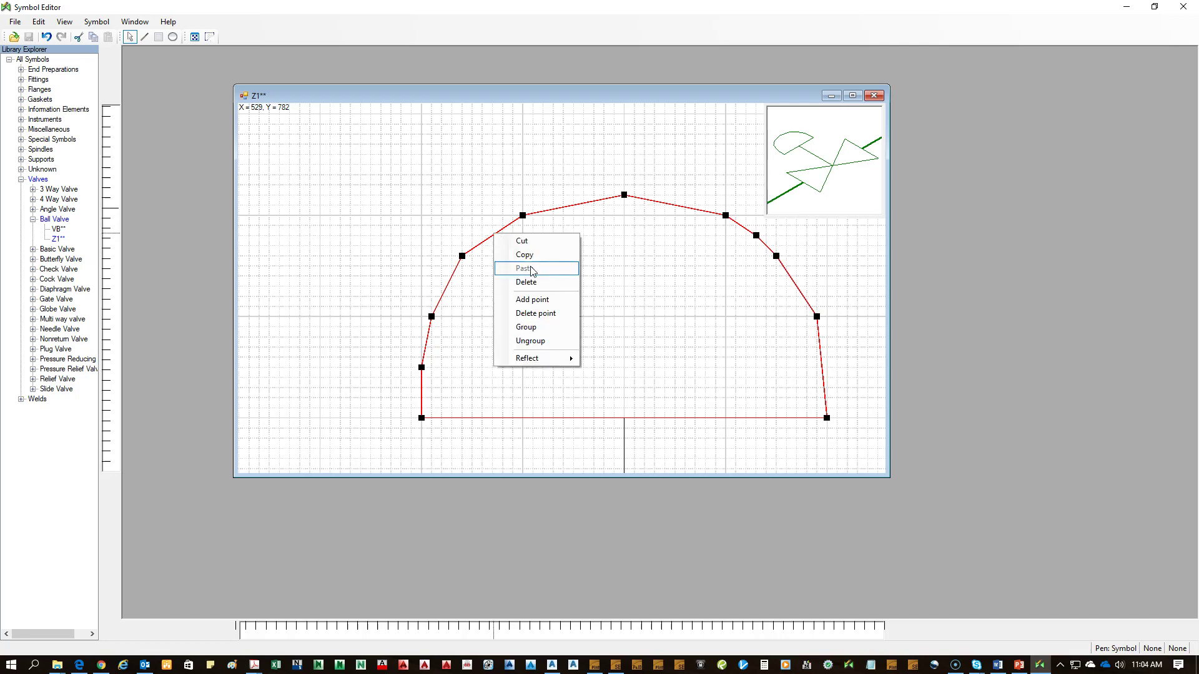
left_click(539, 304)
left_click_drag(492, 231, 484, 237)
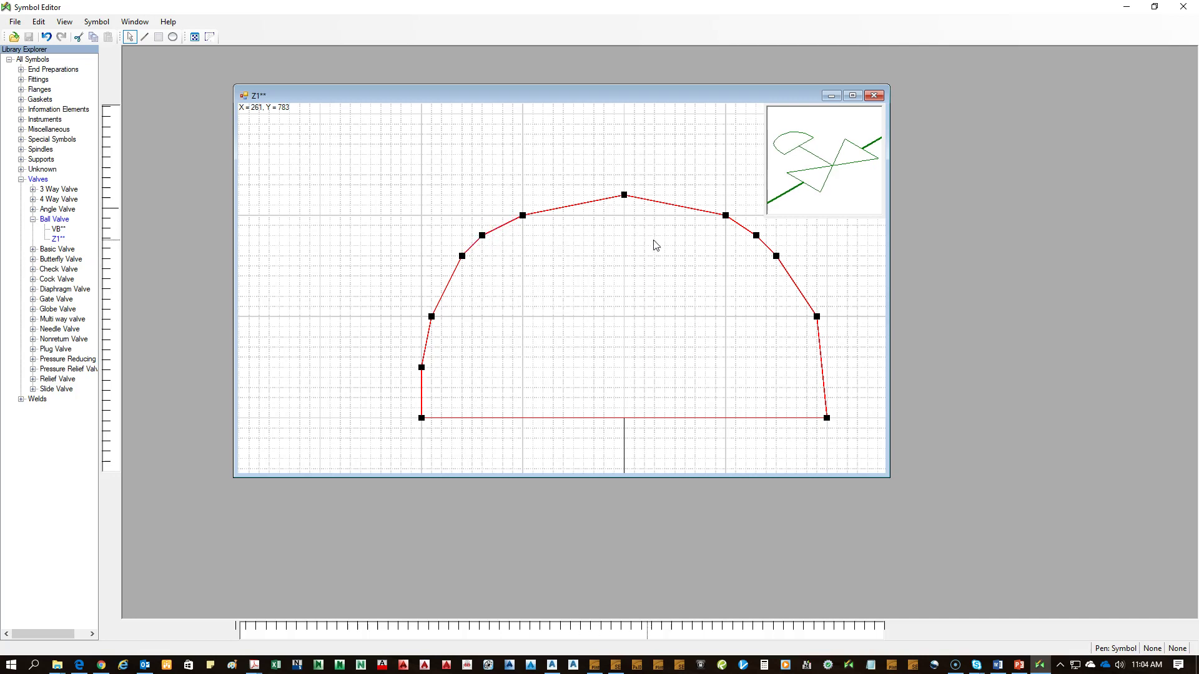
right_click(593, 206)
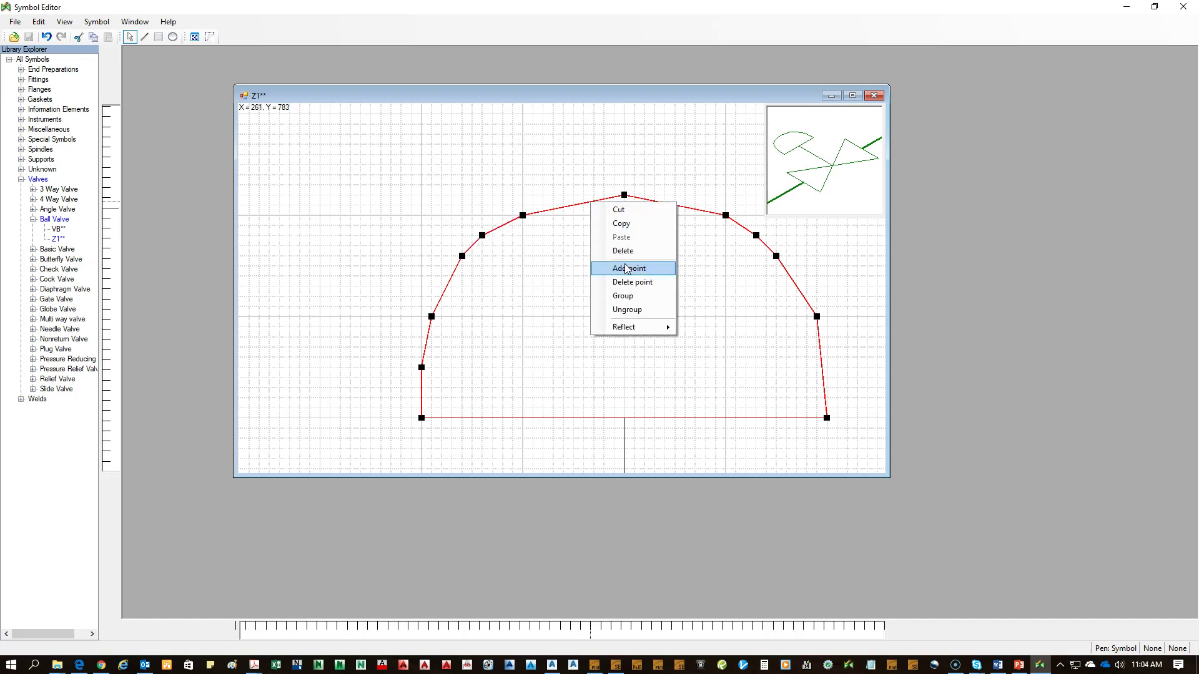
left_click(631, 267)
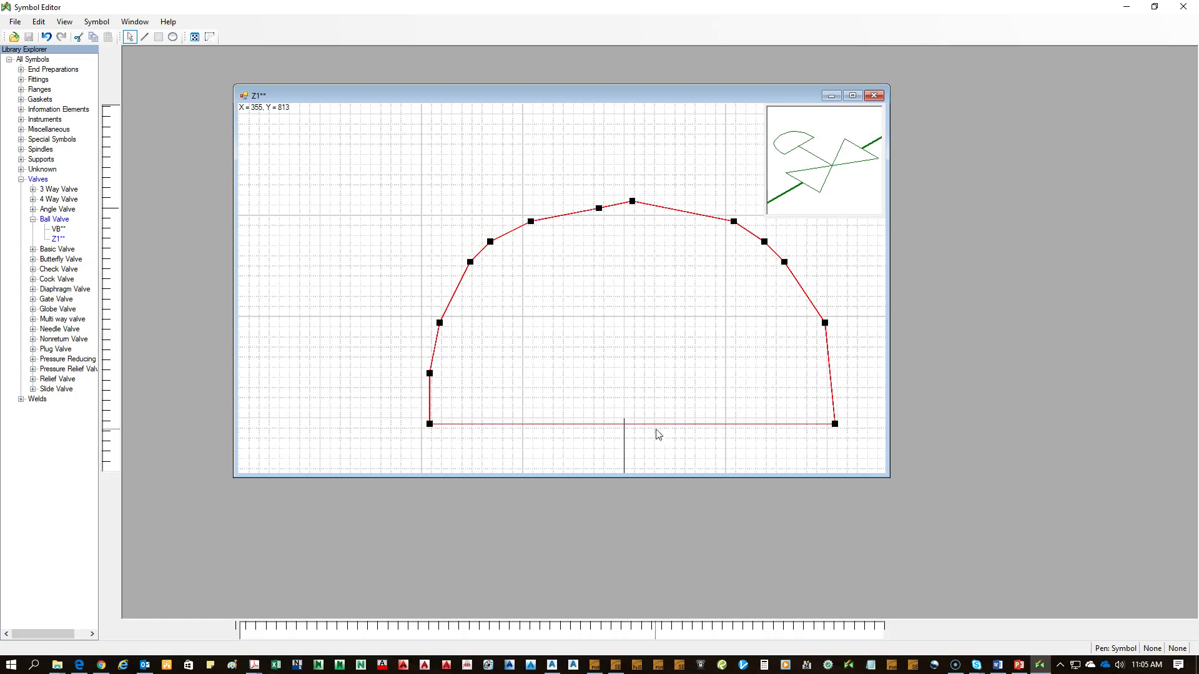
mouse_move(645, 428)
left_mouse_down()
mouse_move(644, 411)
mouse_move(636, 419)
left_mouse_up()
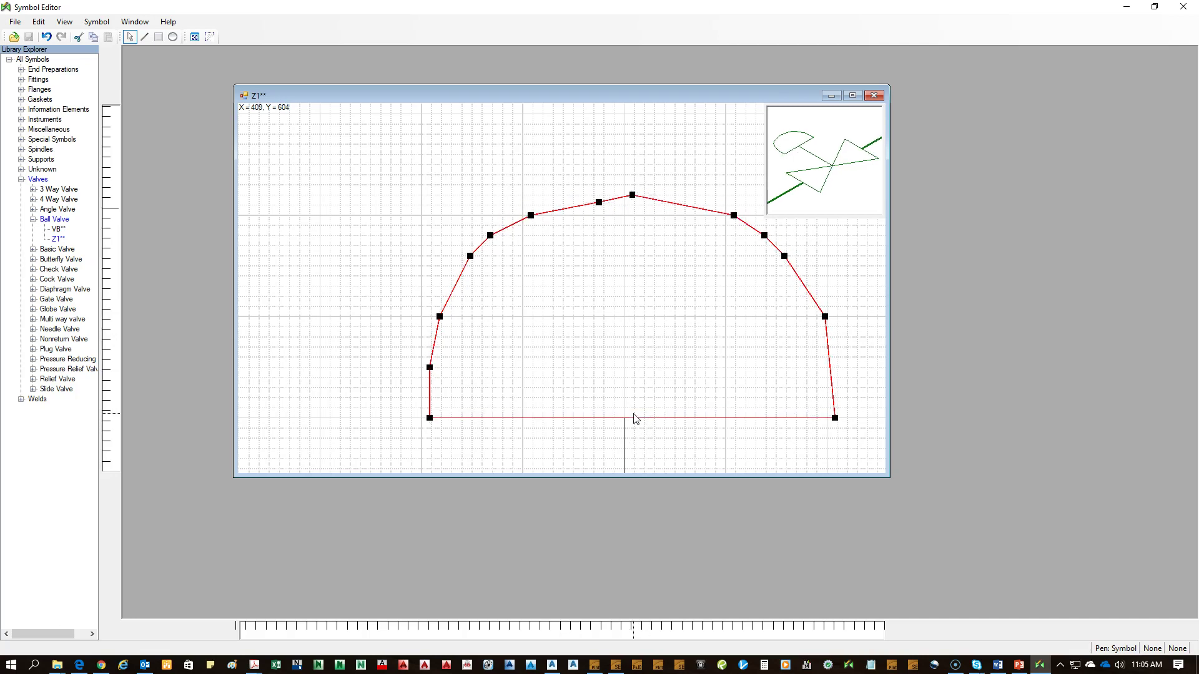
Step: Move the top vertex left and add an upper-right vertex, raising it to flatten the crown
left_click(645, 370)
left_click(596, 204)
mouse_move(601, 206)
left_mouse_down()
mouse_move(577, 208)
mouse_move(610, 206)
mouse_move(591, 199)
left_mouse_up()
right_click(680, 202)
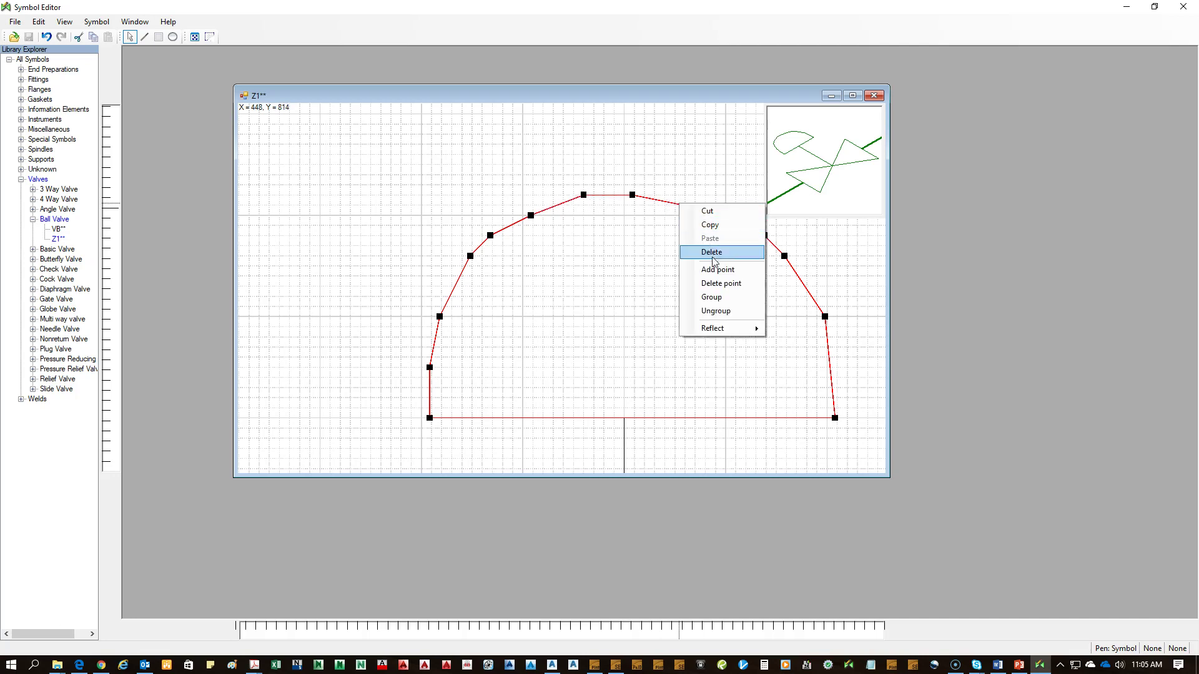
left_click(715, 256)
left_click_drag(679, 204, 575, 197)
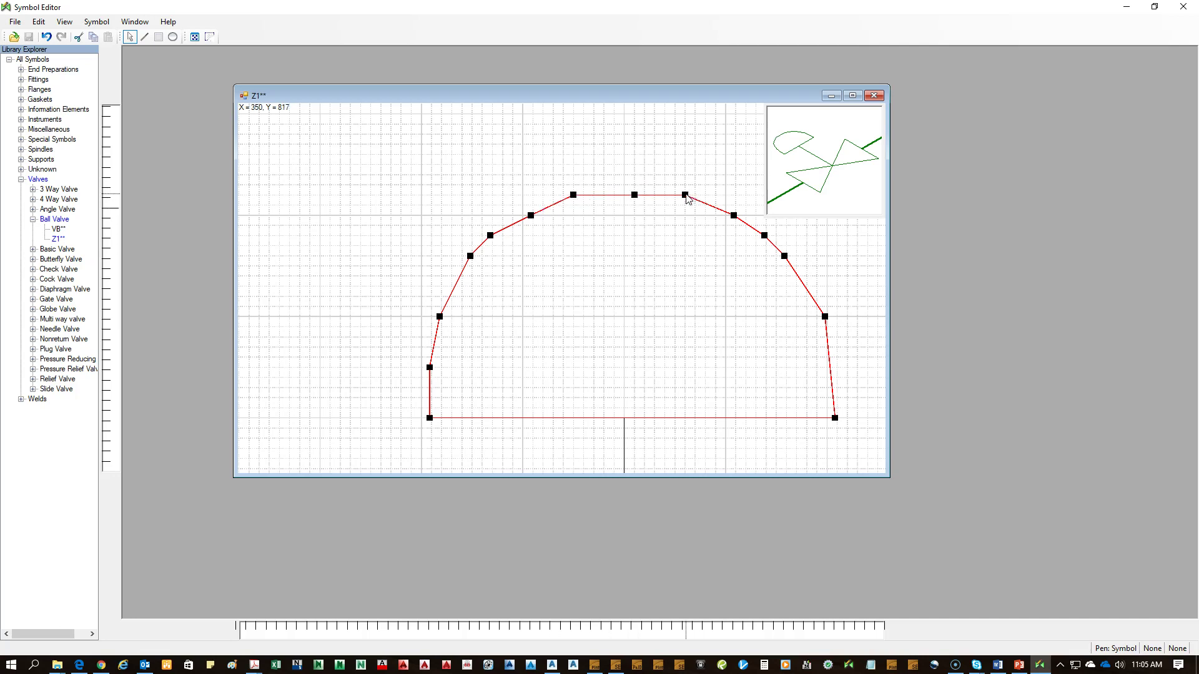
left_click_drag(687, 197, 695, 197)
Step: Level the upper-left and right vertices with the crown and fine-tune the dome's position
left_click_drag(531, 216, 533, 206)
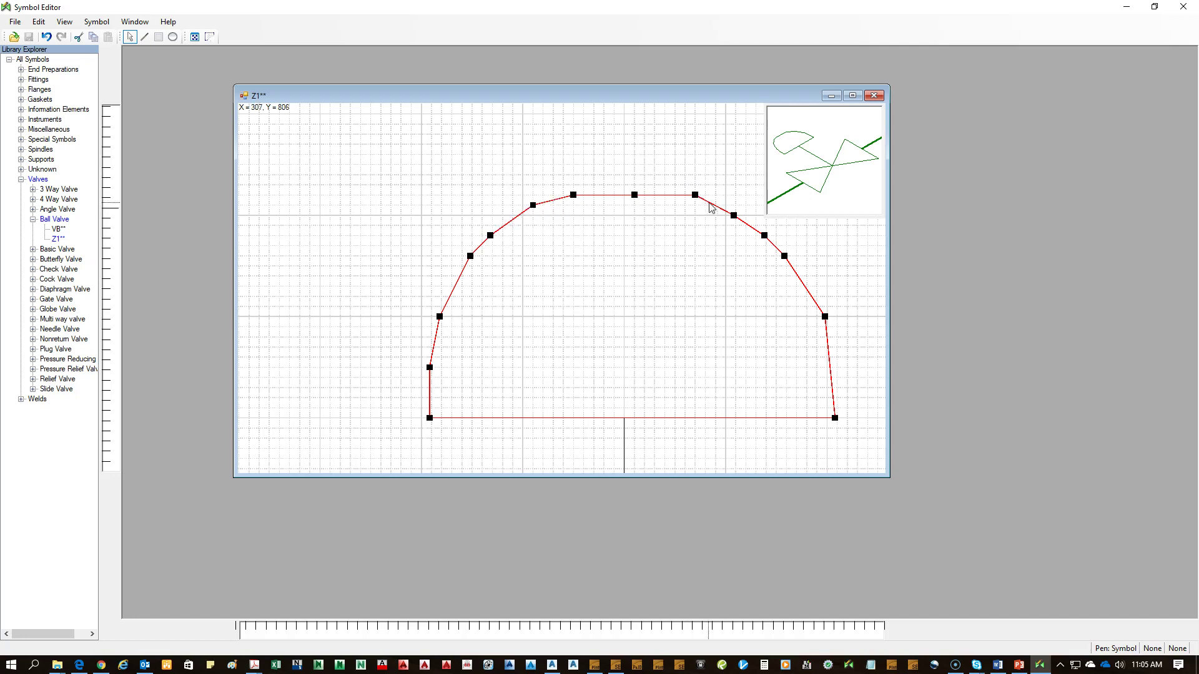
left_click_drag(735, 215, 771, 237)
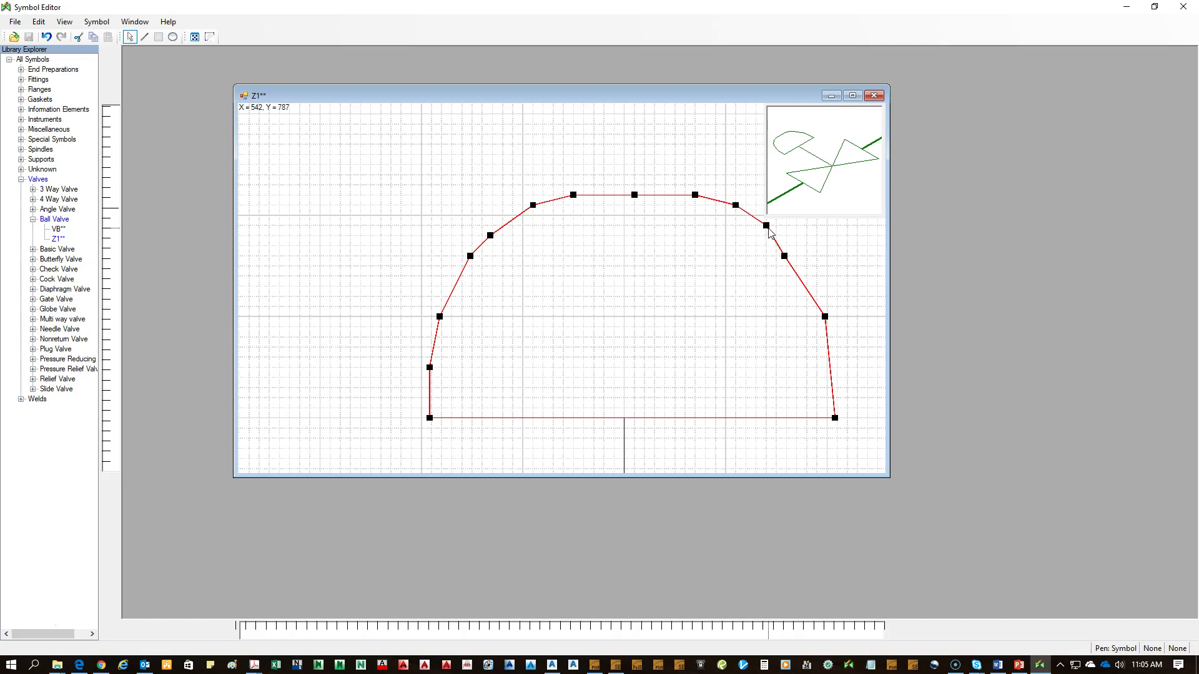
right_click(768, 238)
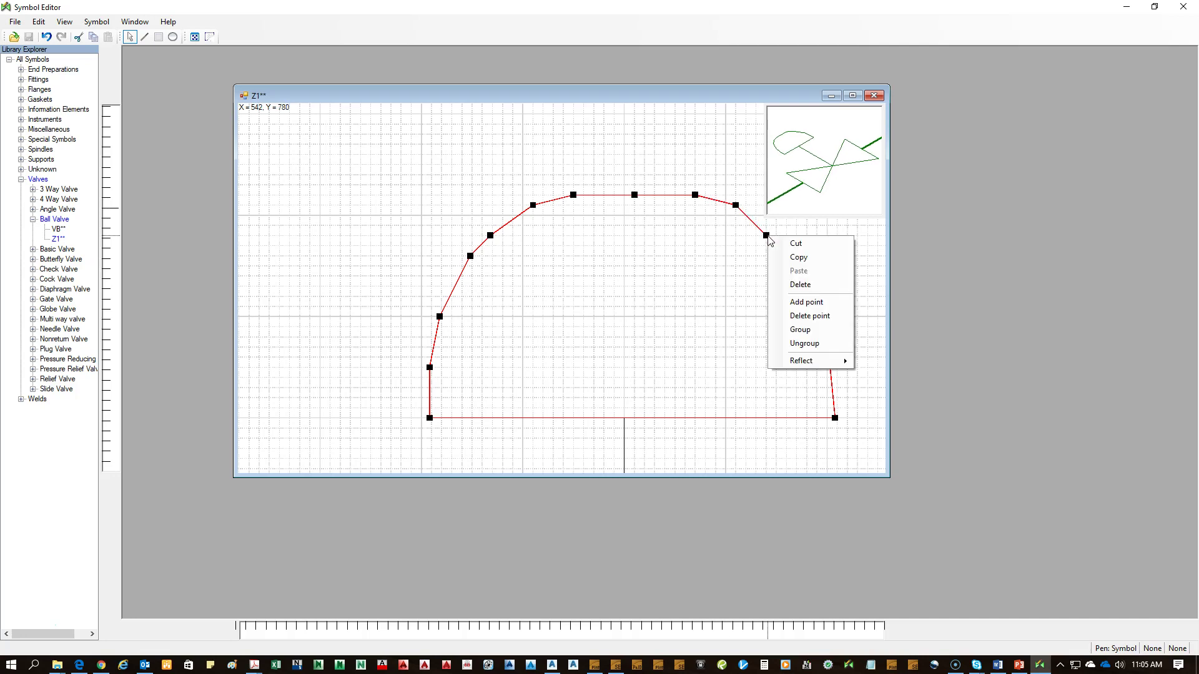
left_click(730, 236)
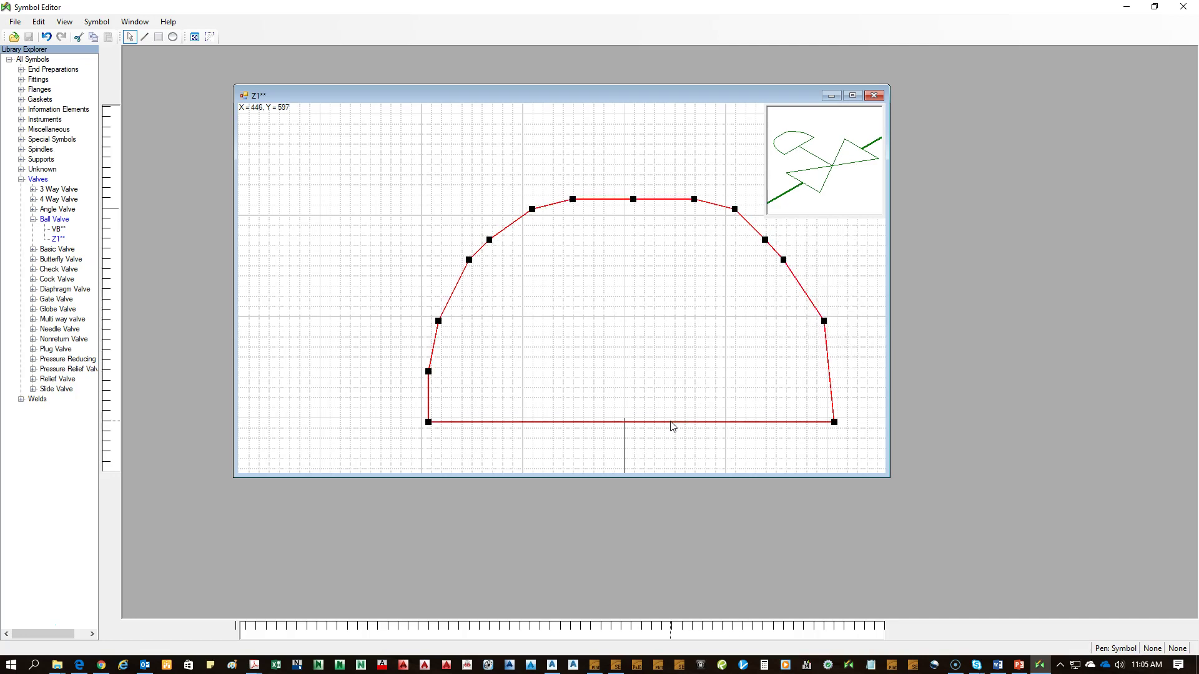
left_click_drag(670, 422, 667, 418)
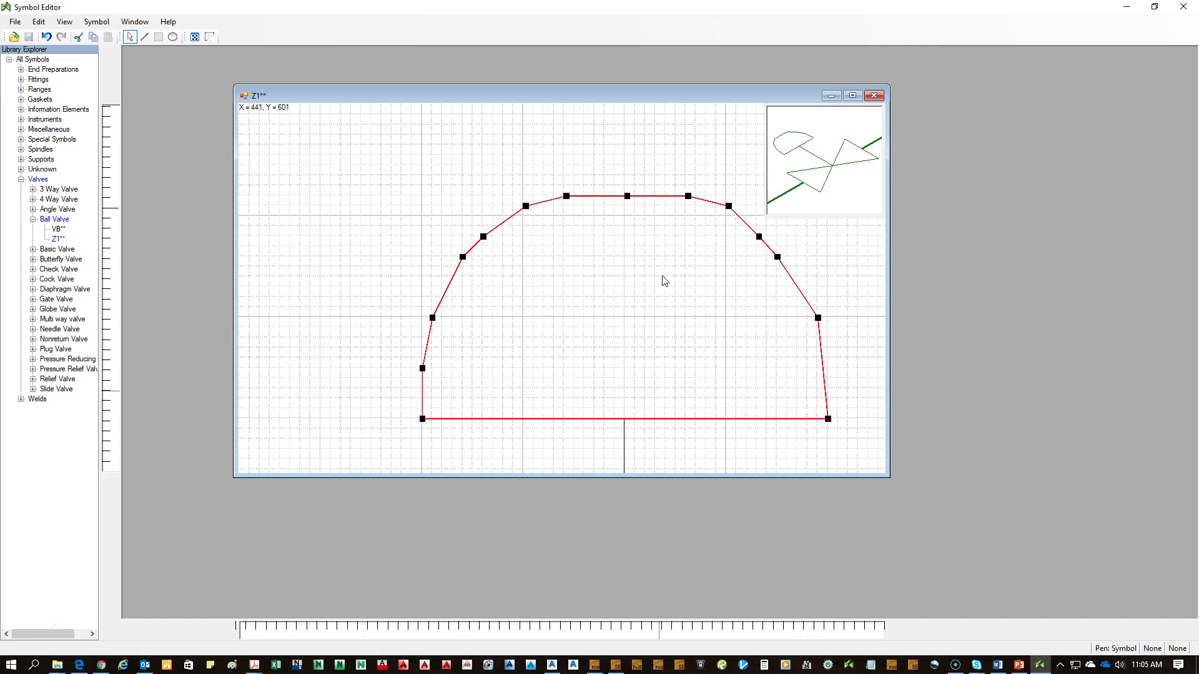
left_click_drag(628, 194, 624, 193)
left_click_drag(775, 257, 766, 226)
Step: Draw a small rectangle on Z1's stem between the actuator dome and the bow-tie body
left_click(713, 282)
scroll(709, 278, "down", 5)
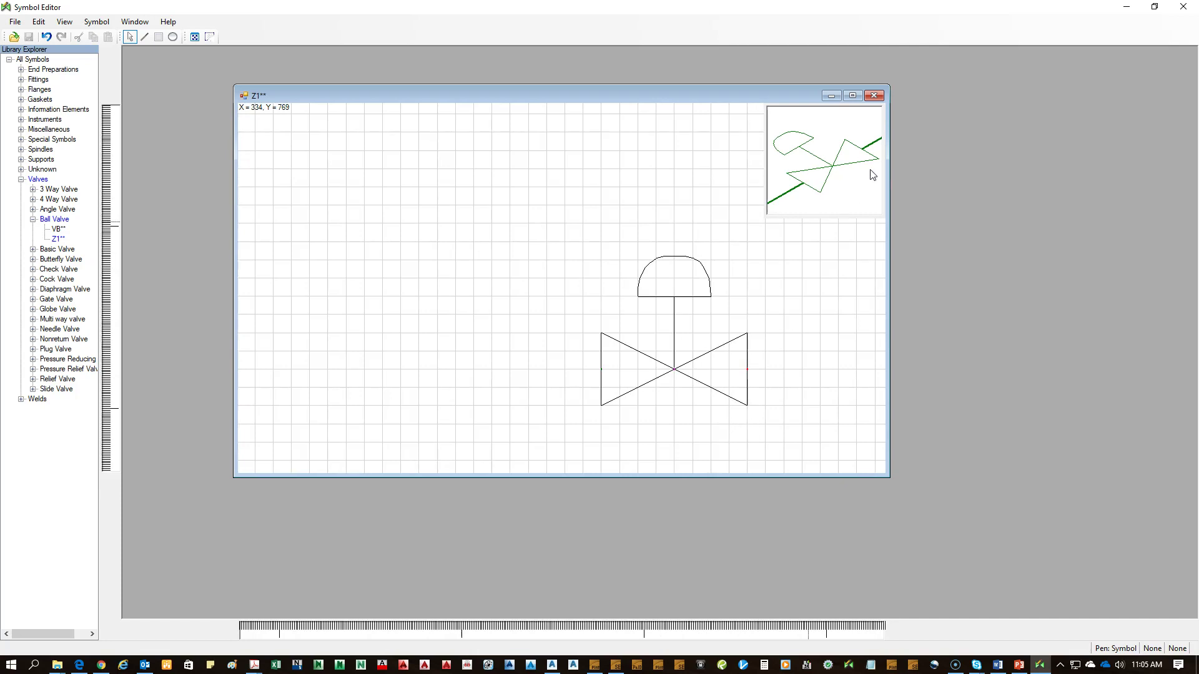
left_click(159, 38)
left_click(659, 314)
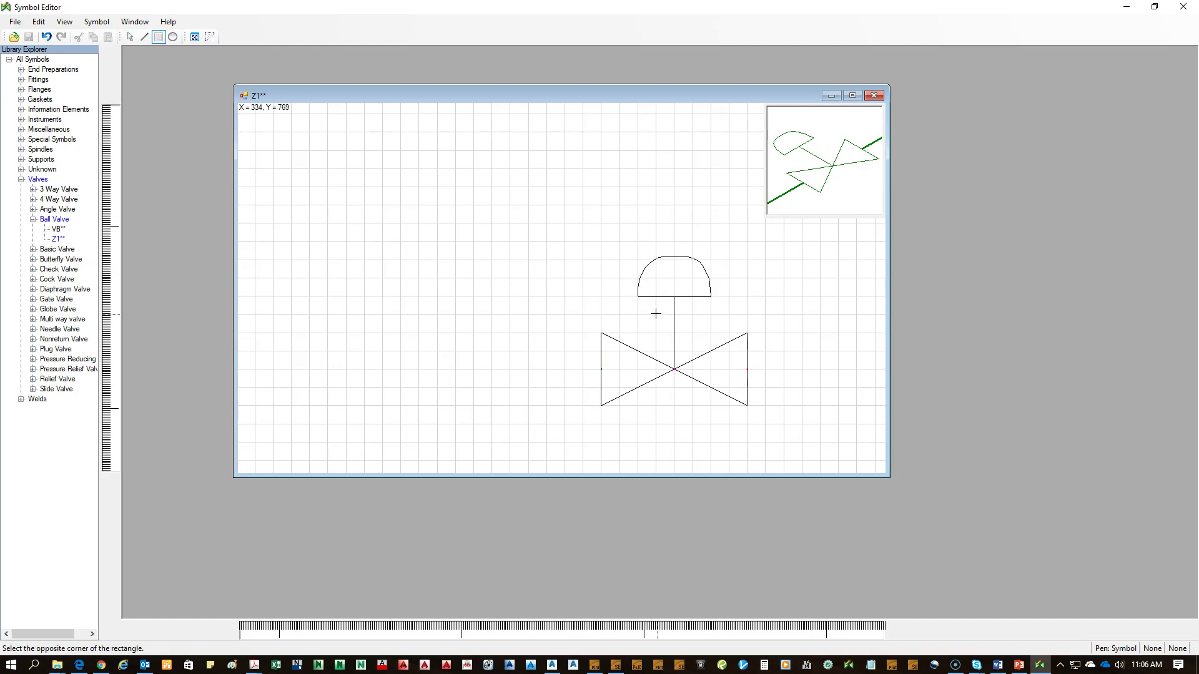
left_click(693, 335)
right_click(630, 193)
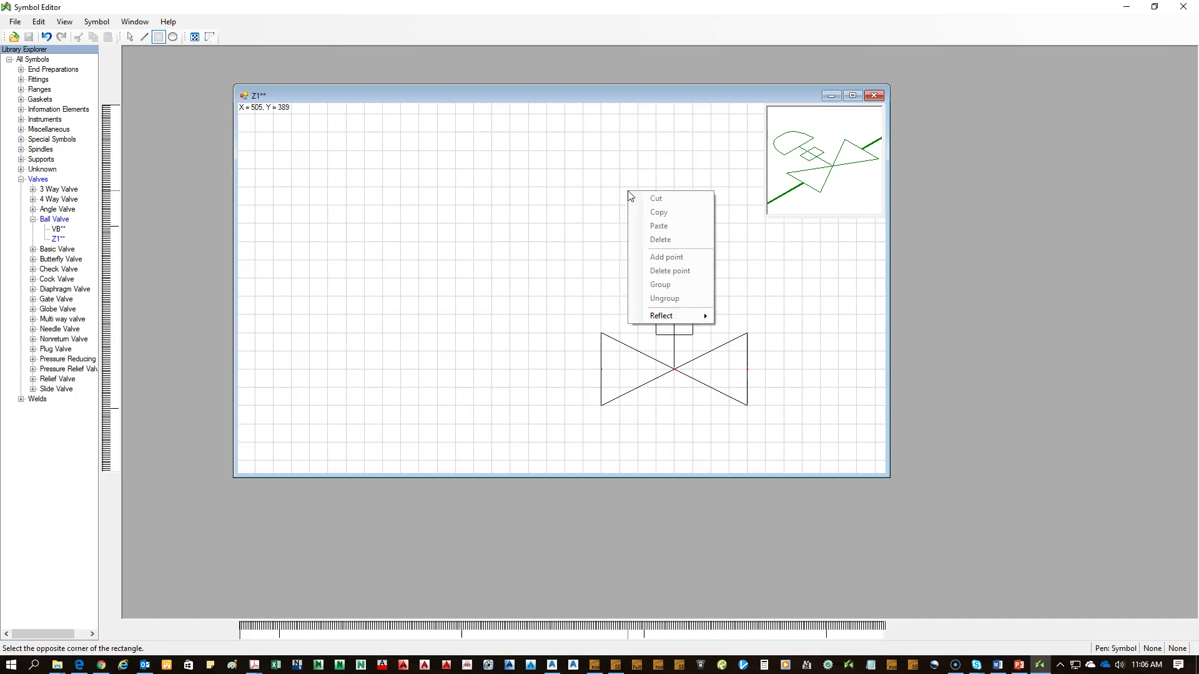
left_click(652, 148)
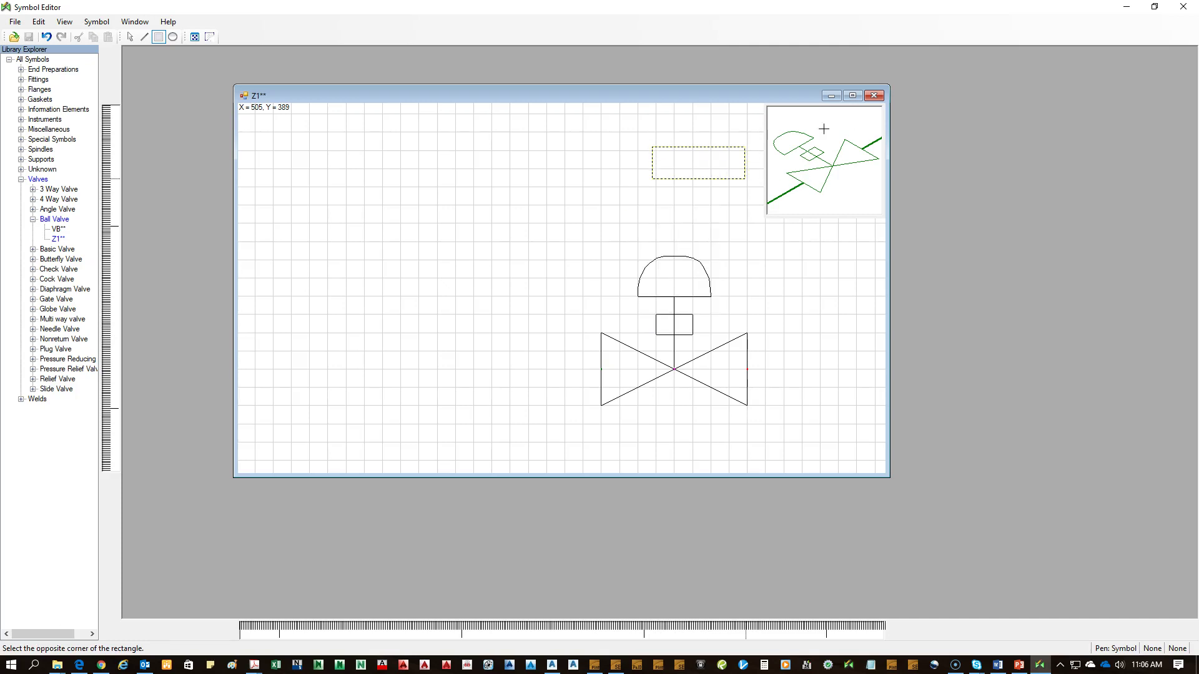
key("Escape")
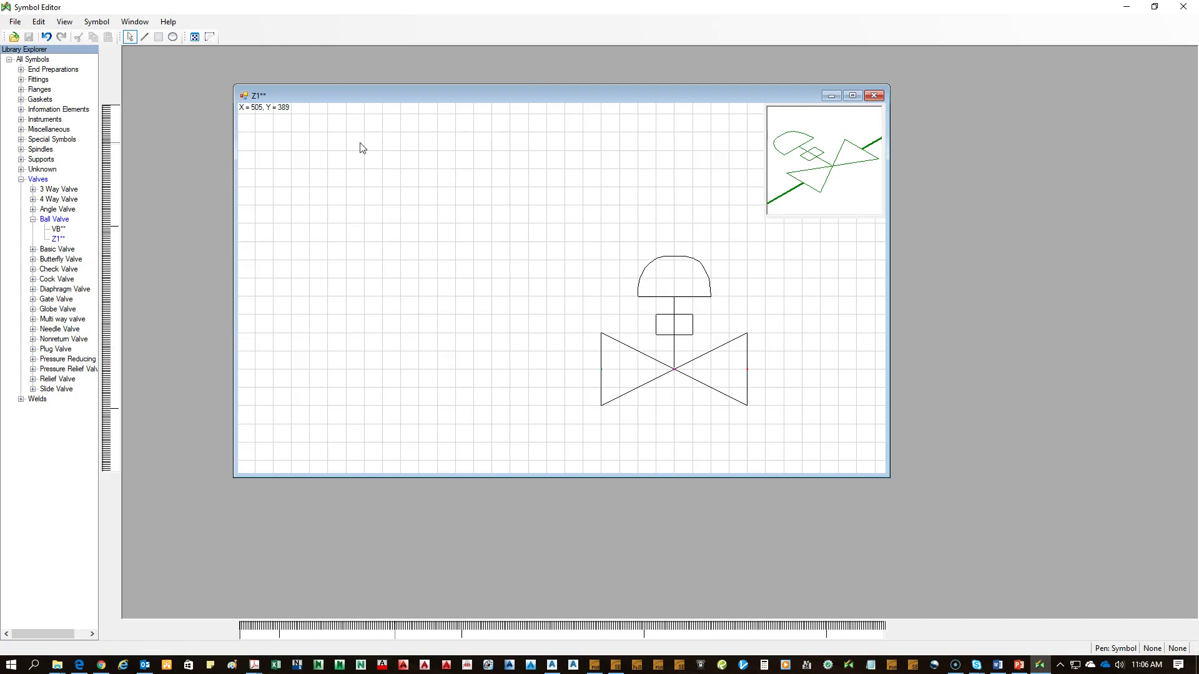
Step: Close the Z1 symbol window, reopen it to check it, and close it again
left_click(874, 96)
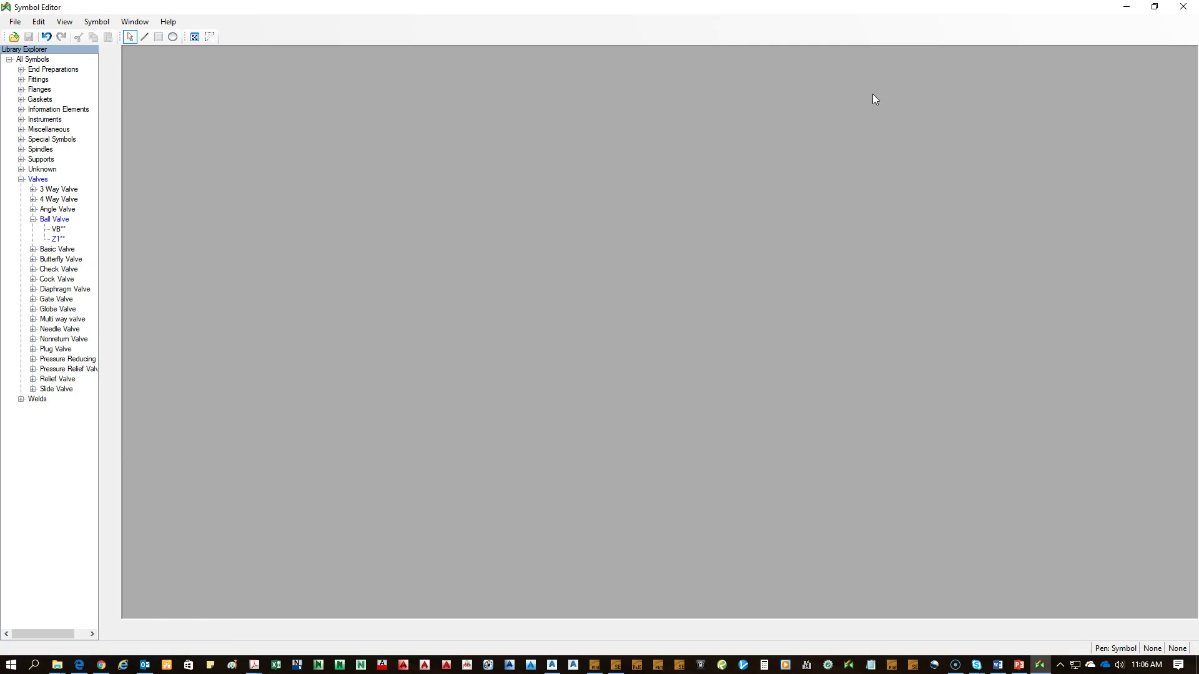
double_click(58, 239)
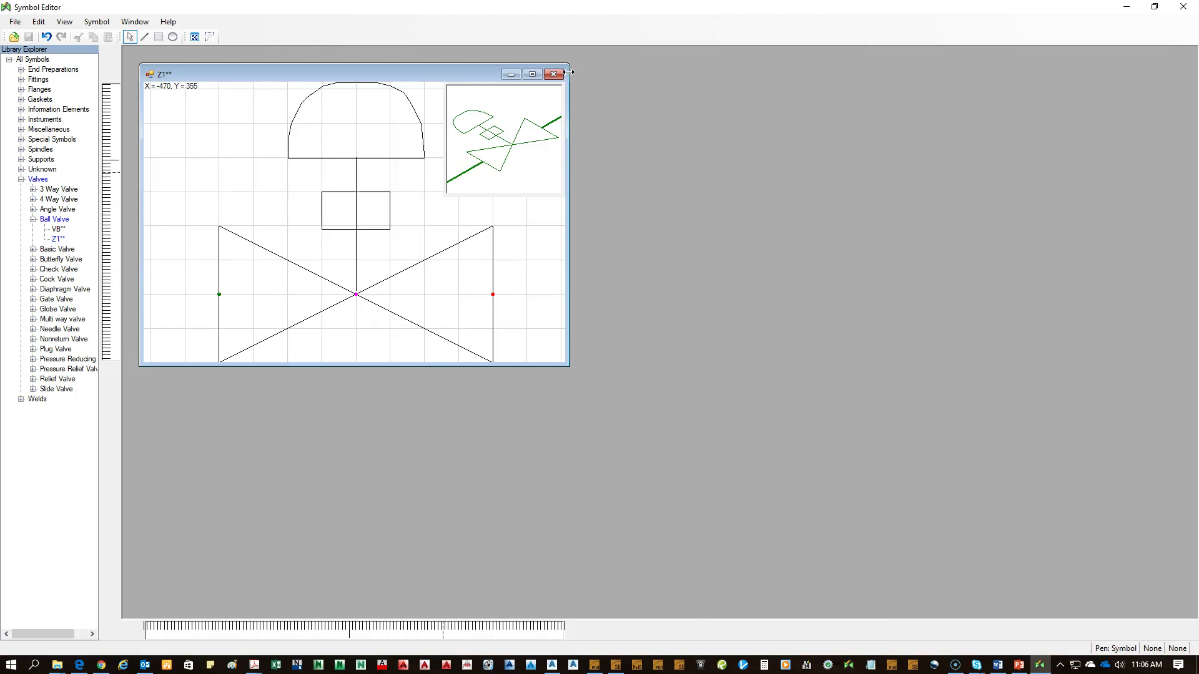
left_click(558, 75)
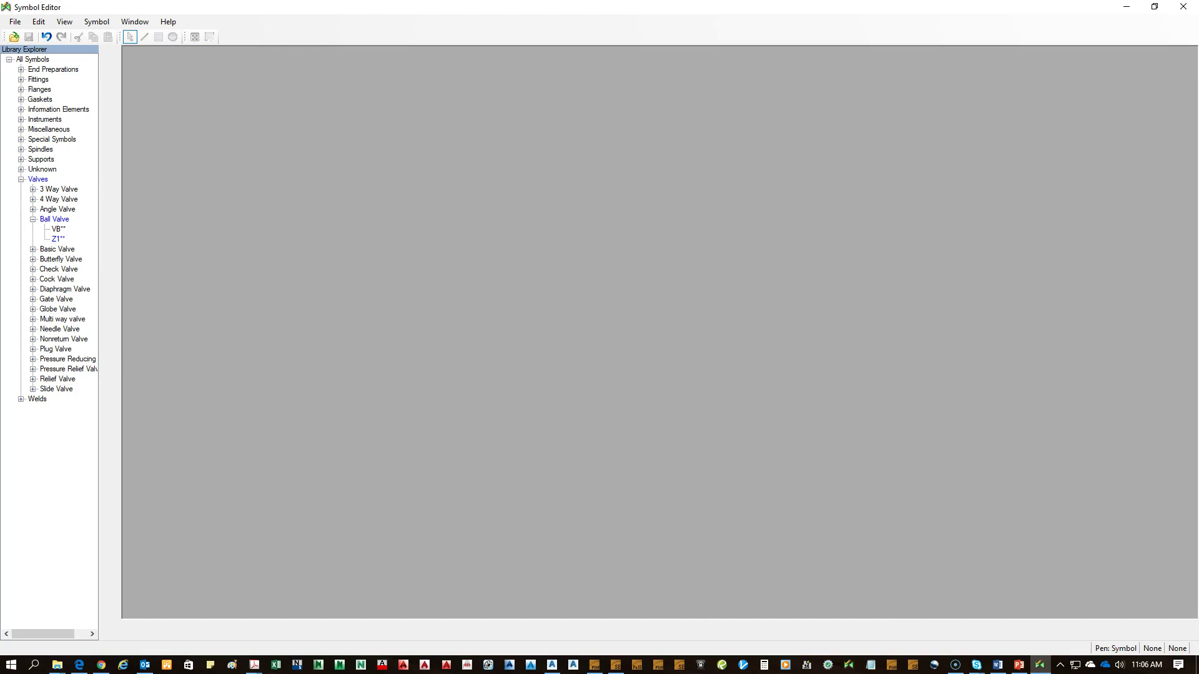
Step: Export the Isogen symbols as SYMBOLS.asc into Keystone_Std\STANDARD, deleting the old file first
left_click(15, 22)
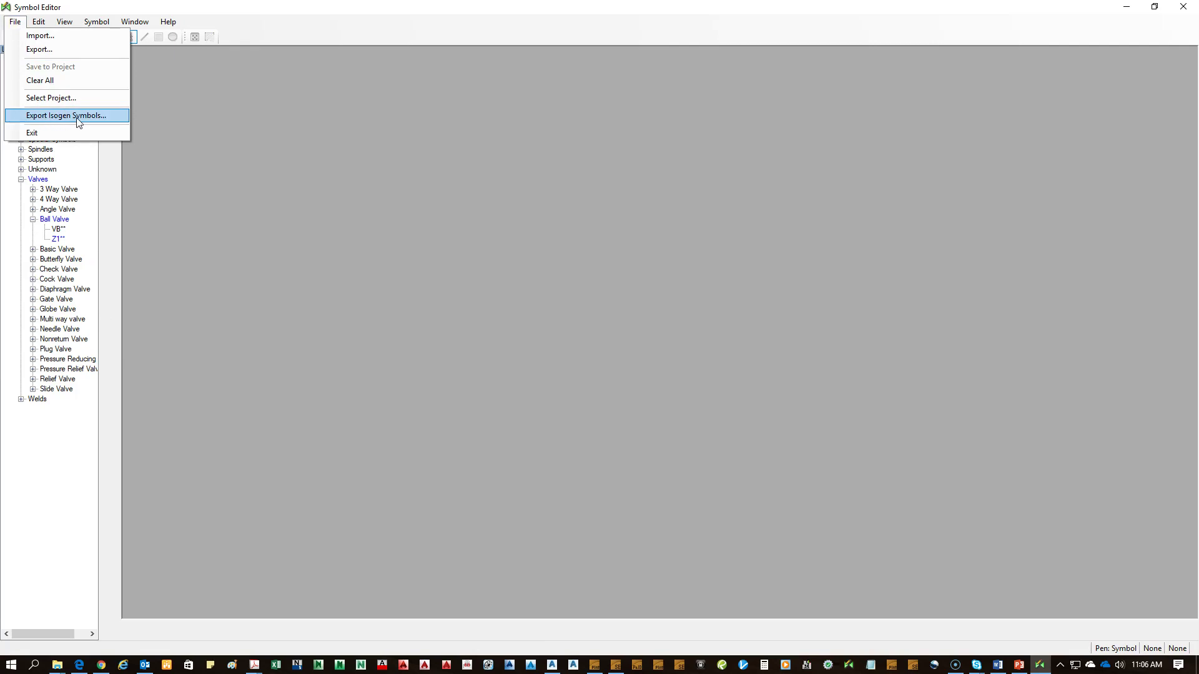
left_click(100, 118)
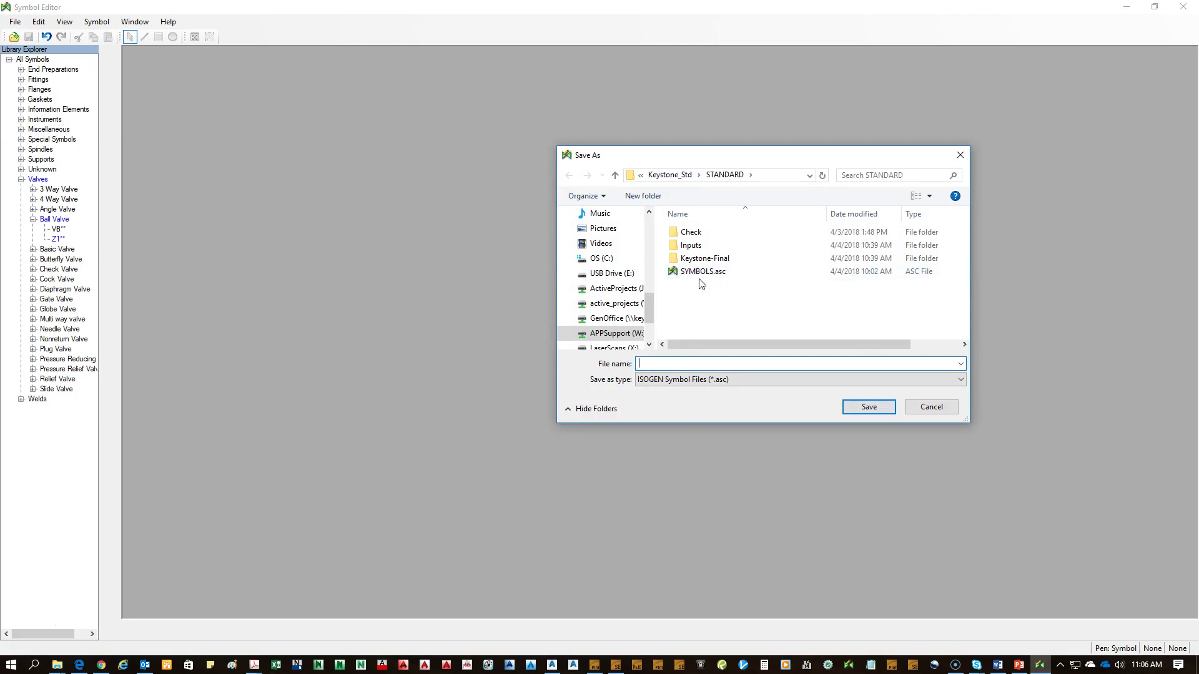
left_click(696, 276)
key("Delete")
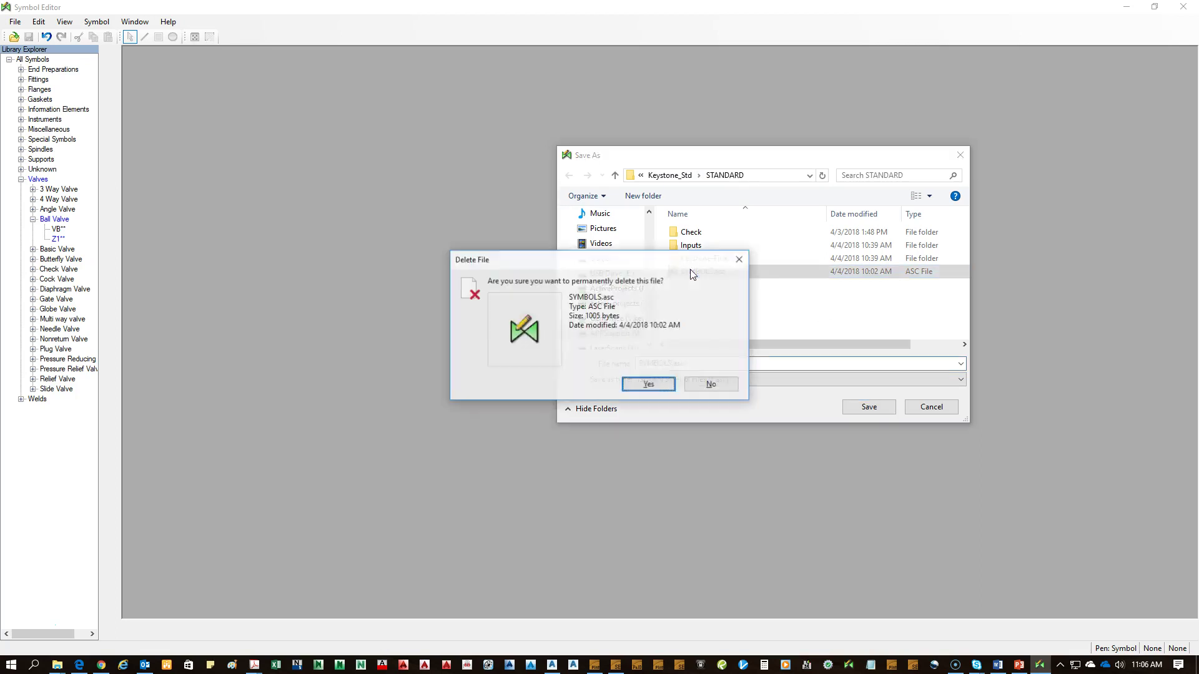
key("Return")
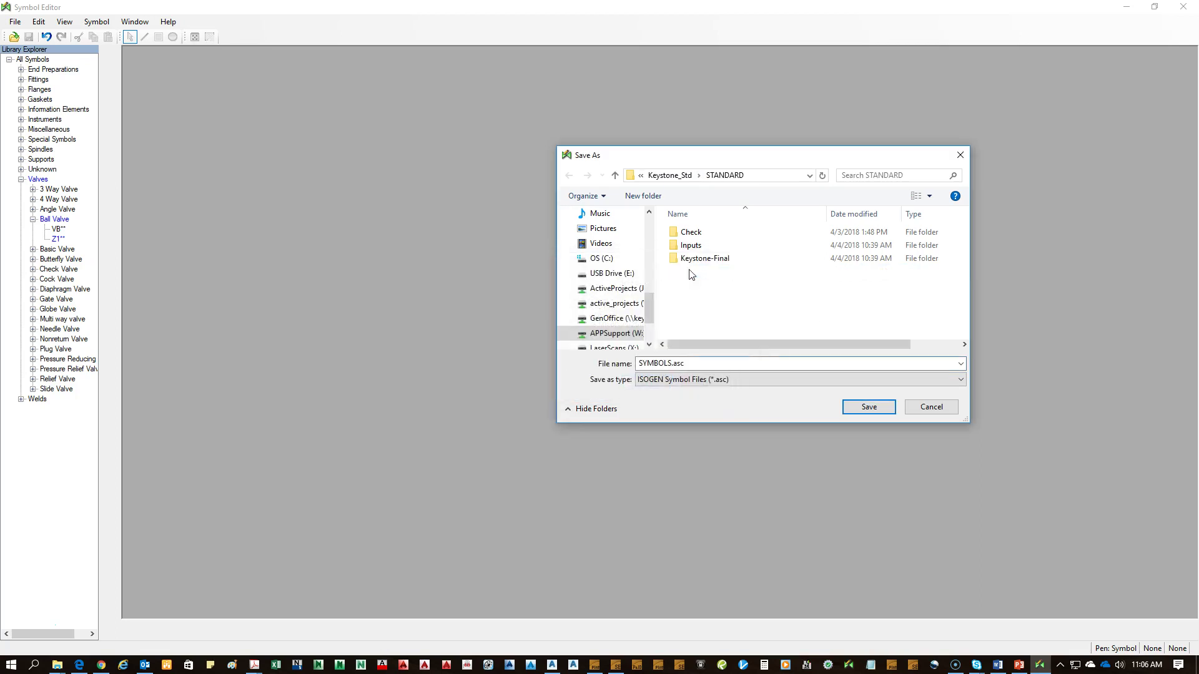
left_click(676, 177)
double_click(699, 234)
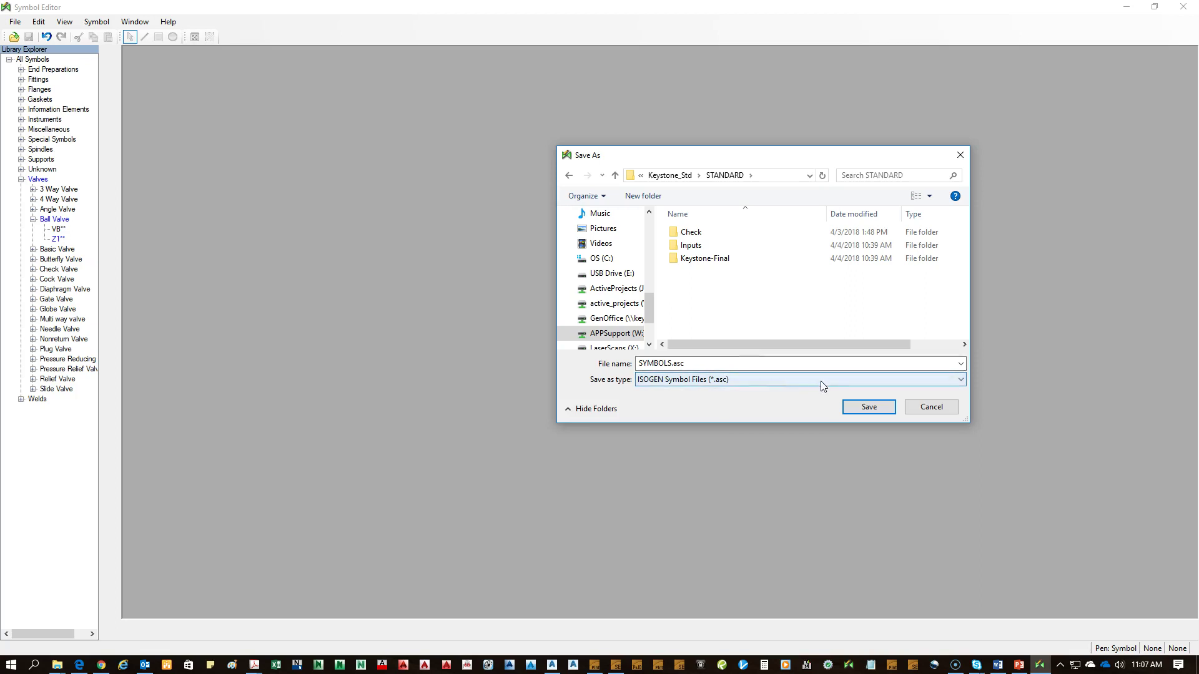
left_click(888, 405)
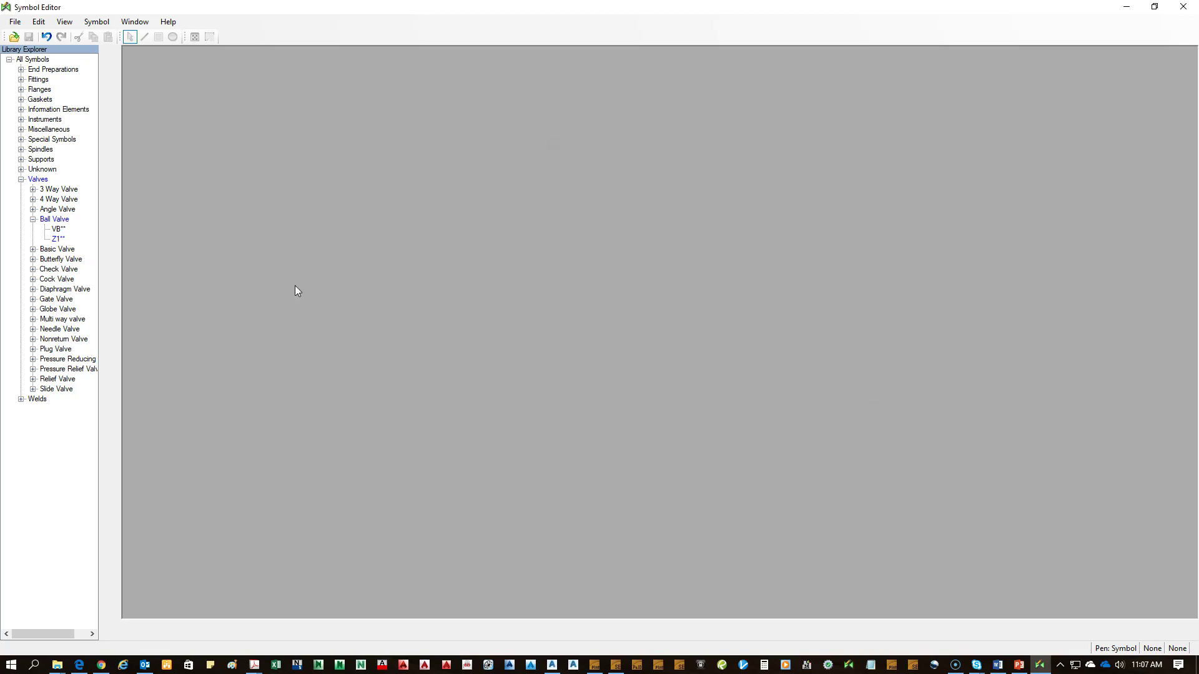
Step: Close the Symbol Editor without saving changes and launch SmartPlant I-Configure
left_click(1183, 9)
left_click(609, 376)
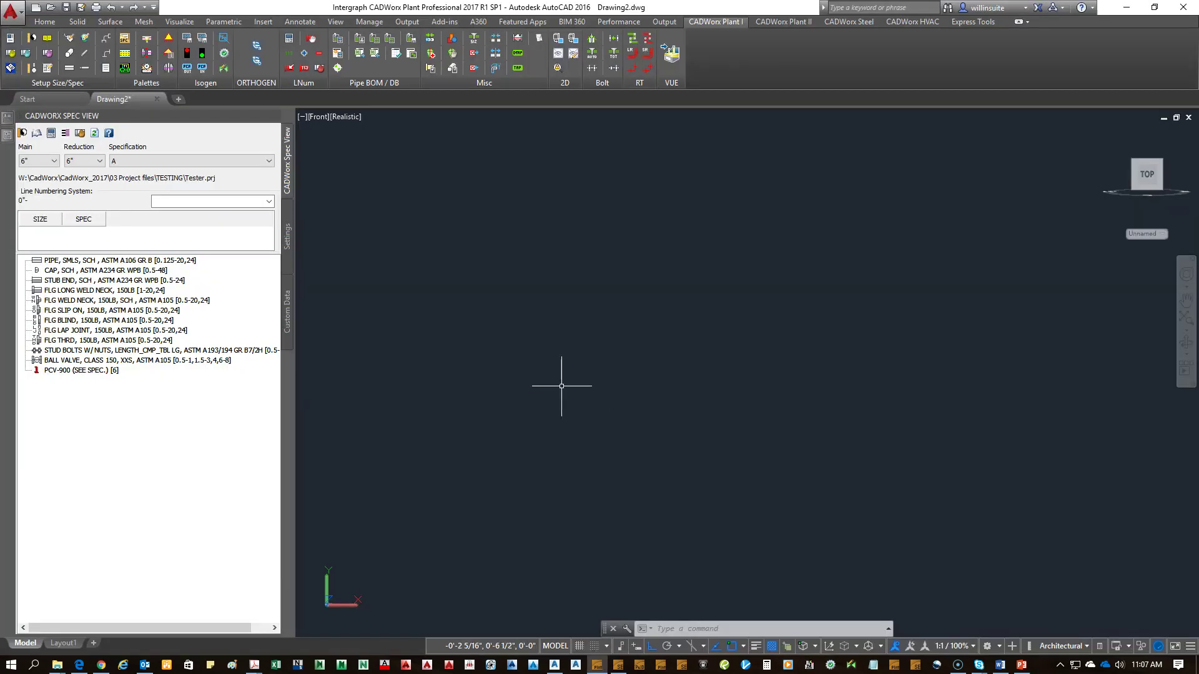
left_click(845, 665)
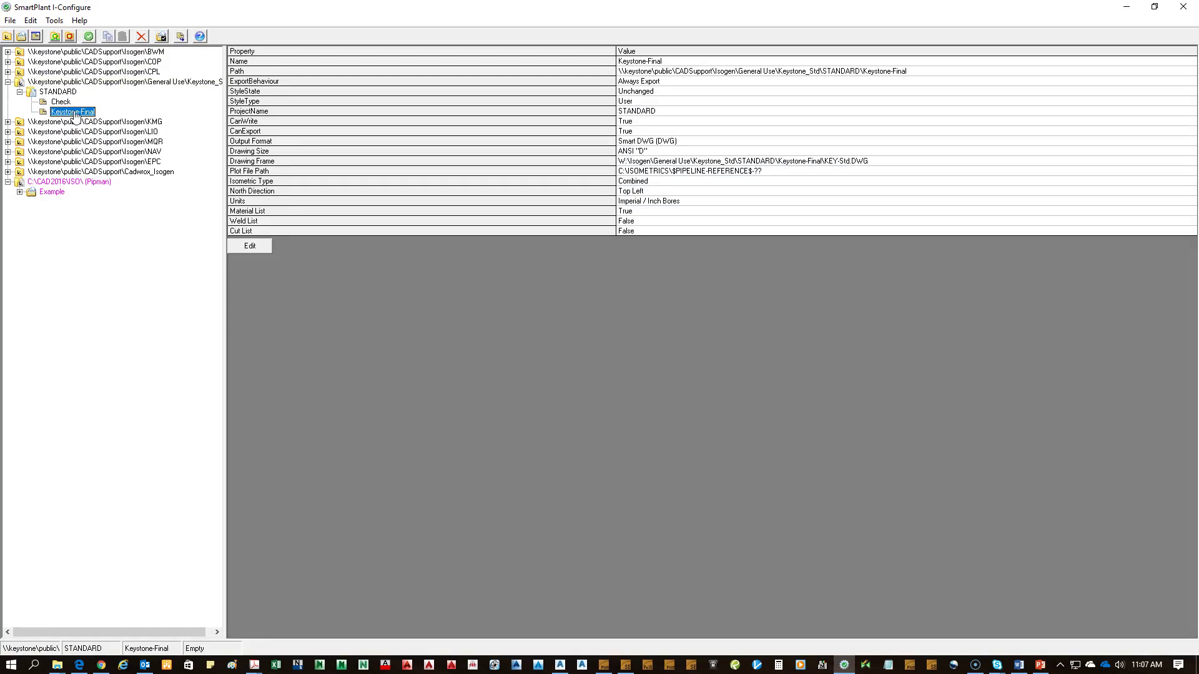
Step: Edit the selected Keystone-Final style to bring up its Isogen Configuration
left_click(258, 247)
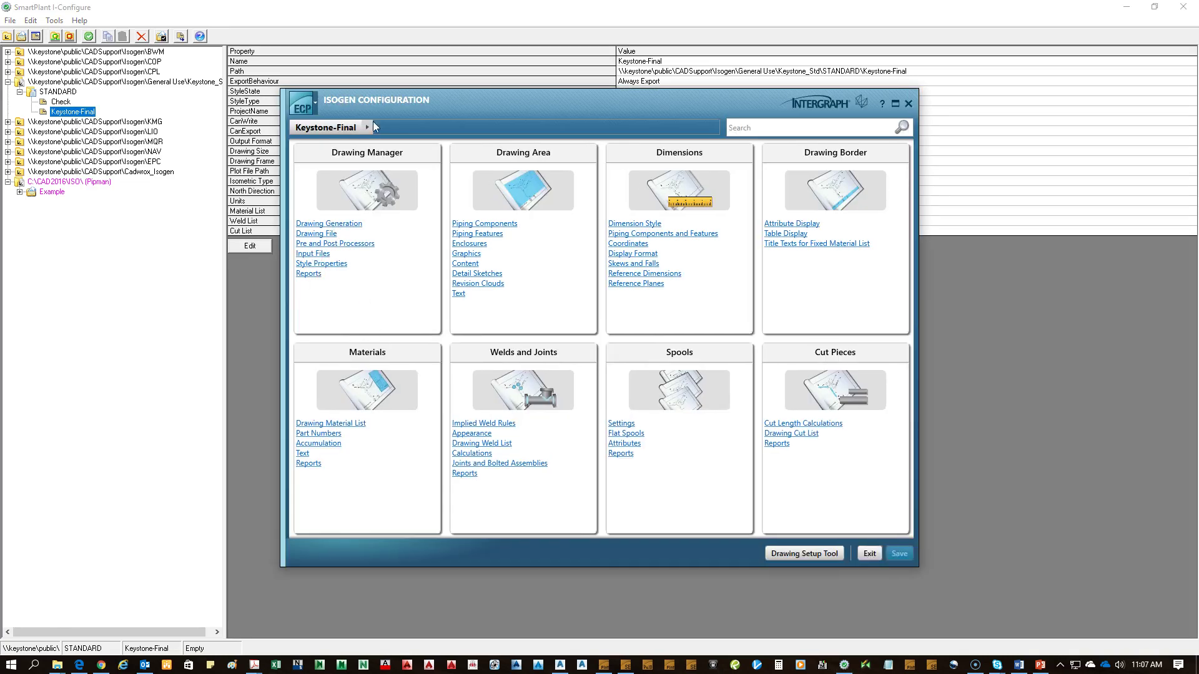
Step: Show the Drawing Manager Input Files list in Isogen Configuration
left_click_drag(409, 94, 465, 70)
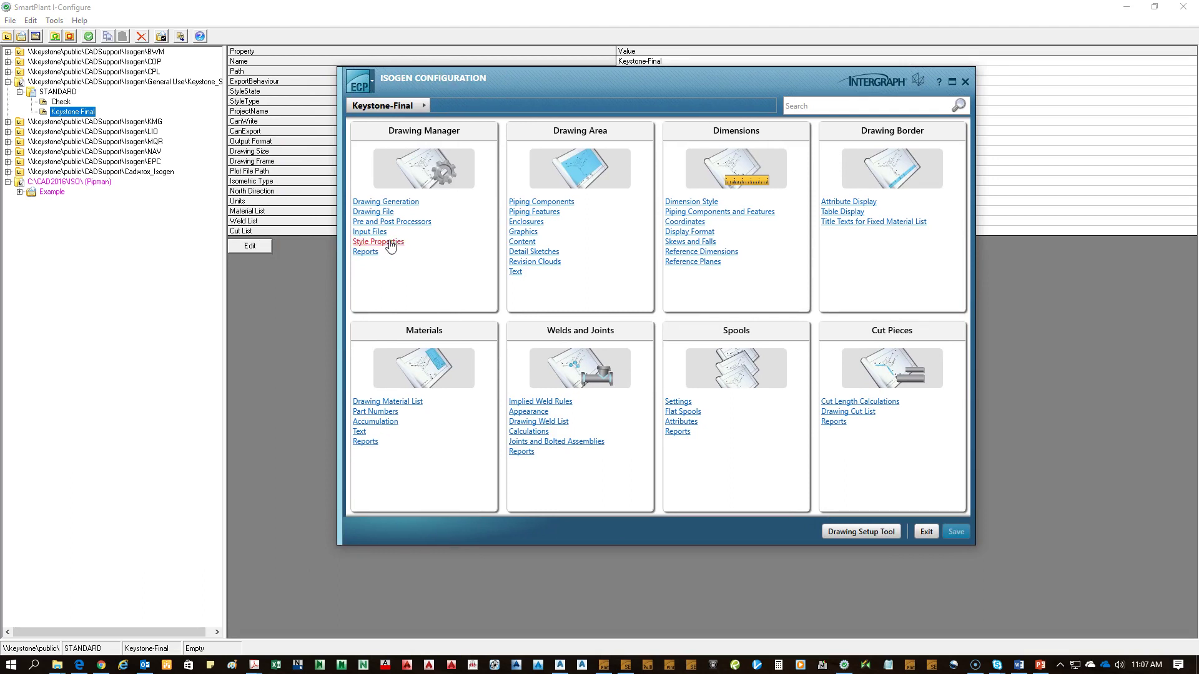
left_click(368, 232)
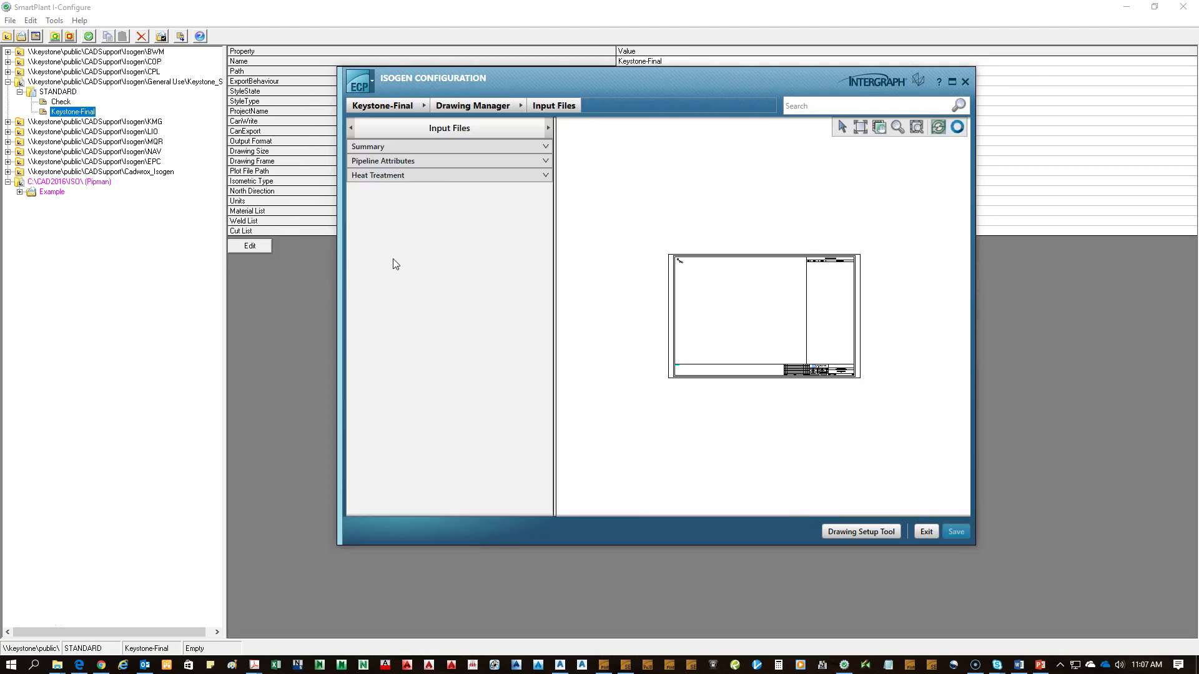
left_click(384, 147)
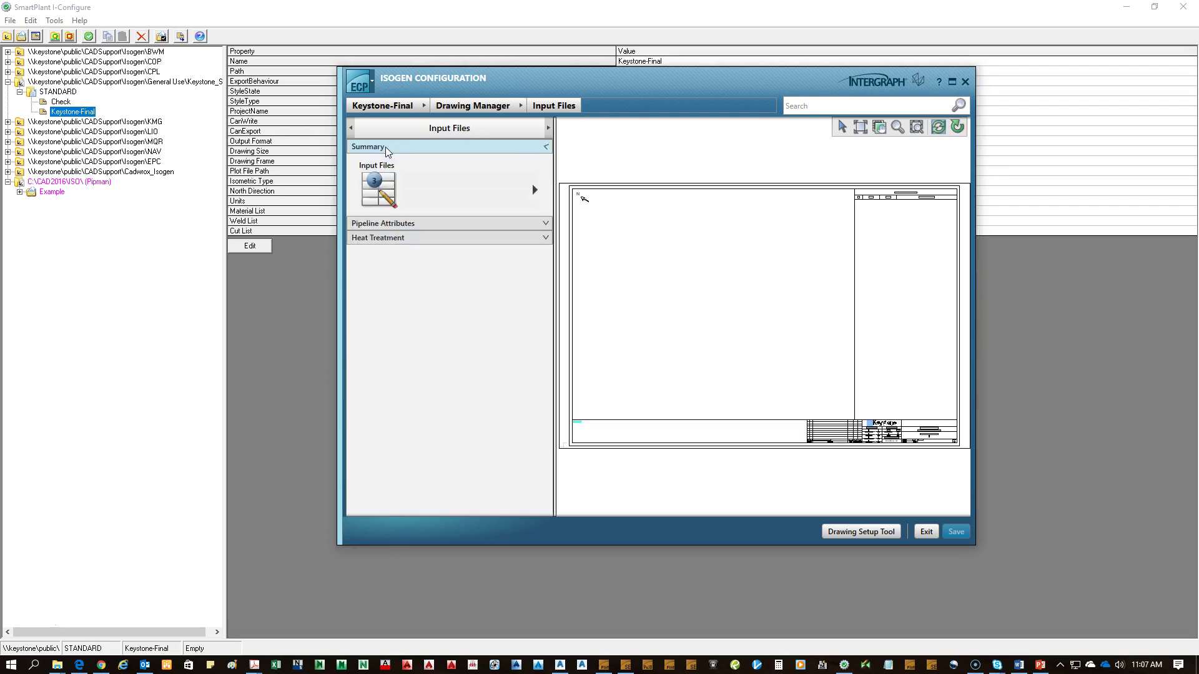
left_click(534, 190)
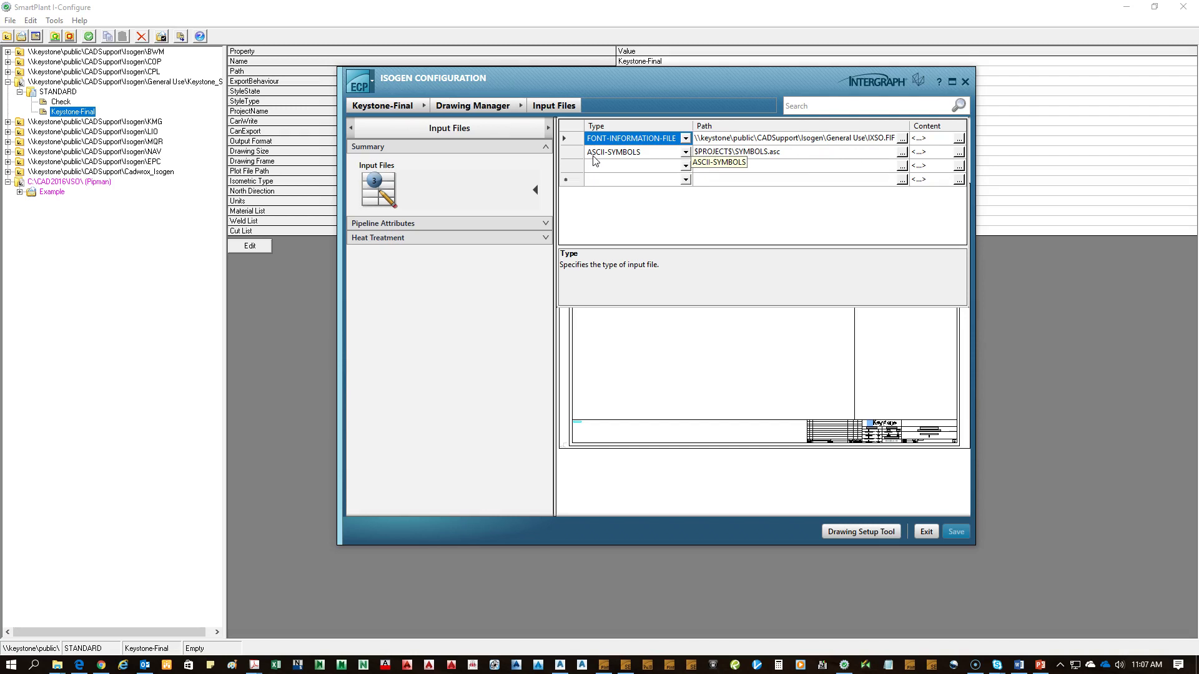
Step: Point the ASCII-SYMBOLS input file to SYMBOLS.asc in STANDARD, then exit Isogen Configuration
left_click(687, 154)
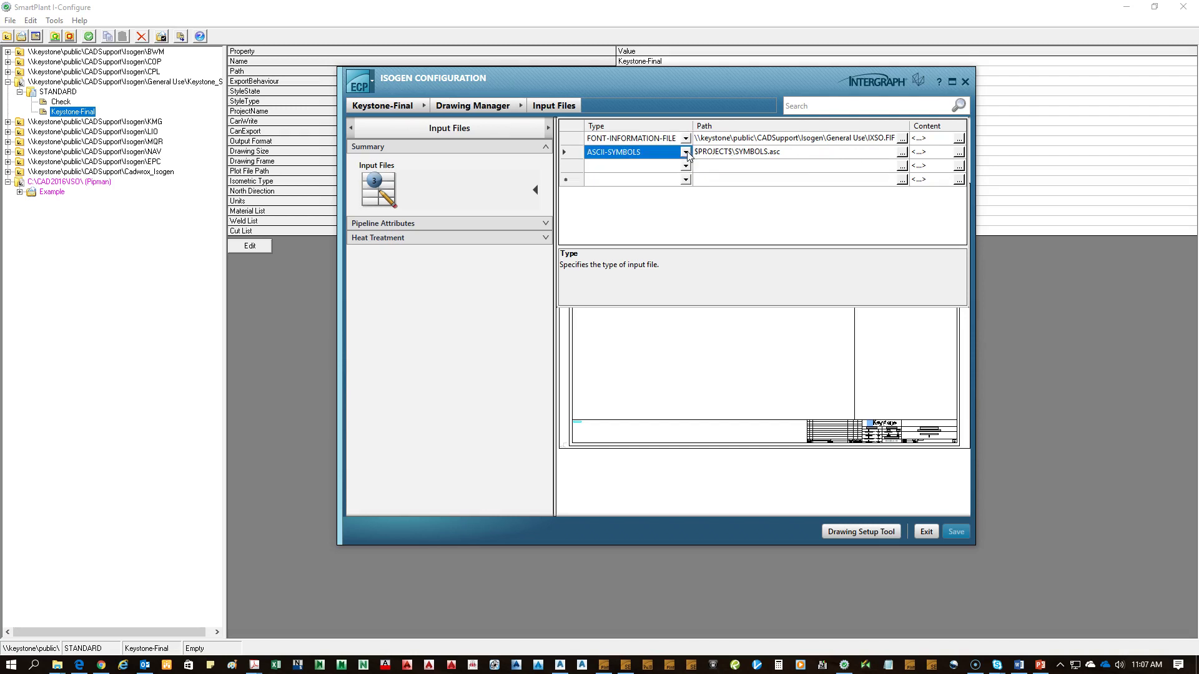
left_click(687, 154)
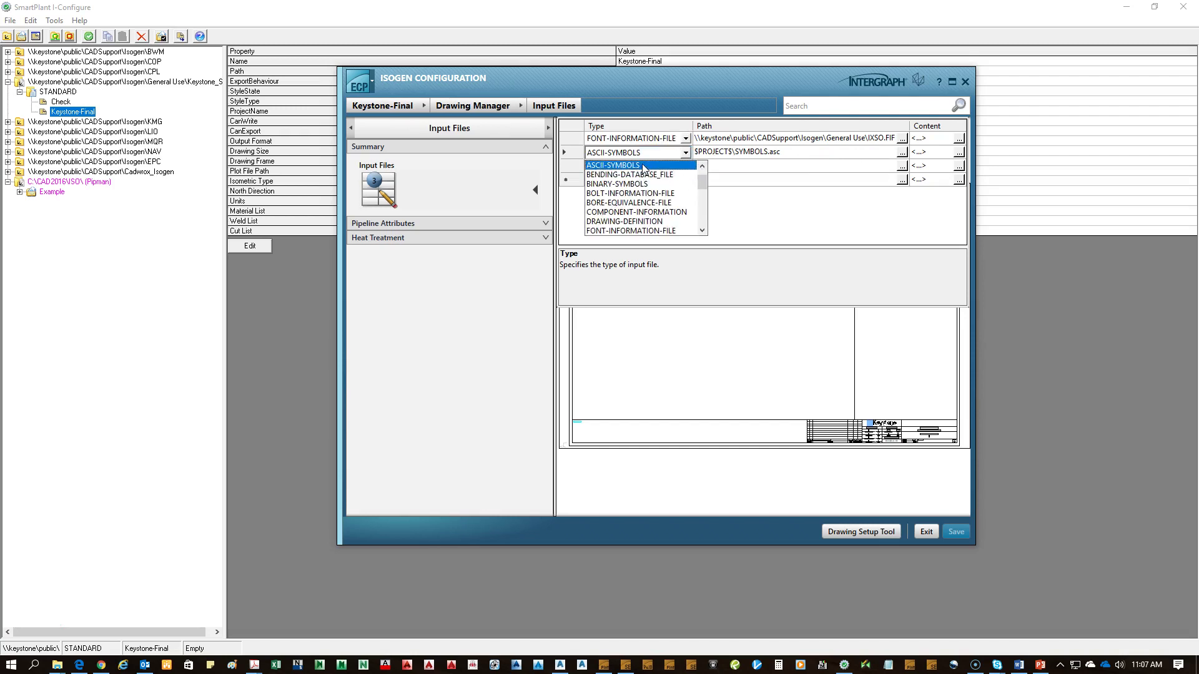
left_click(644, 166)
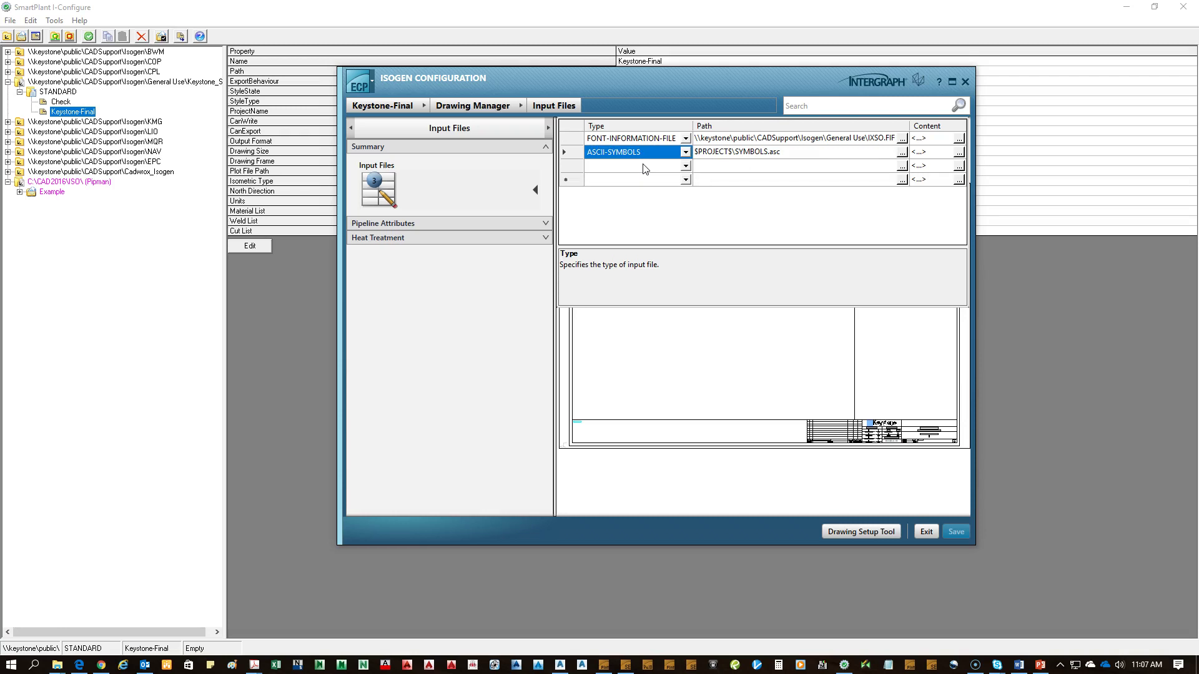
left_click(901, 153)
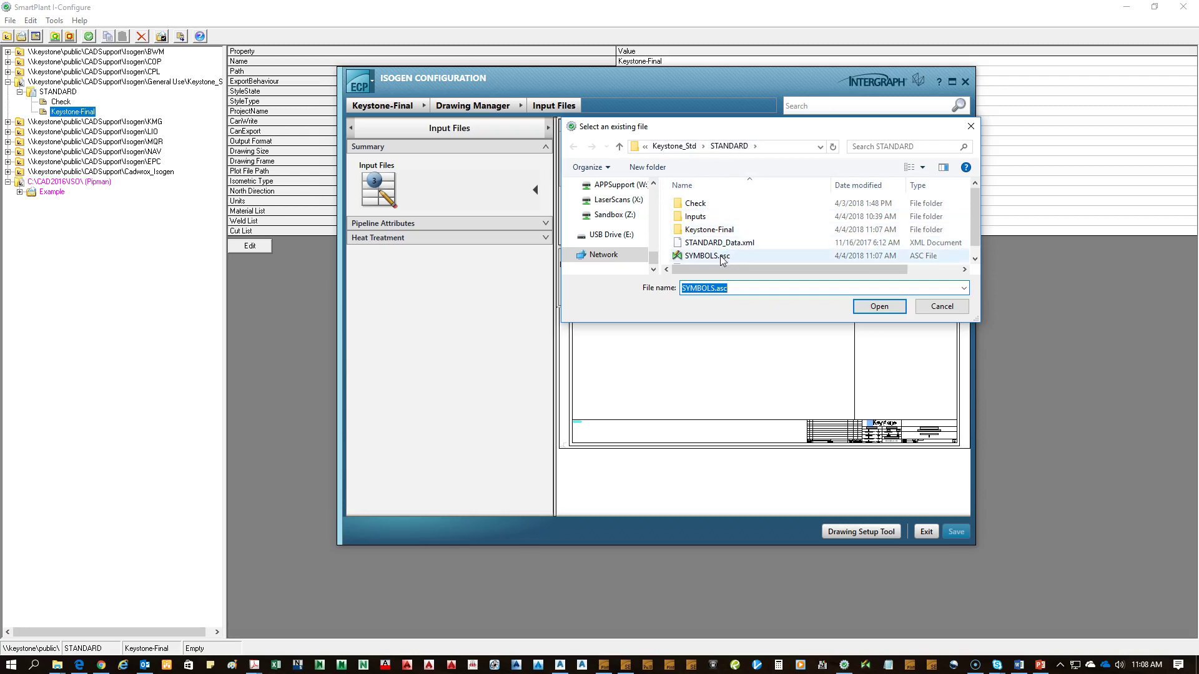
left_click(677, 258)
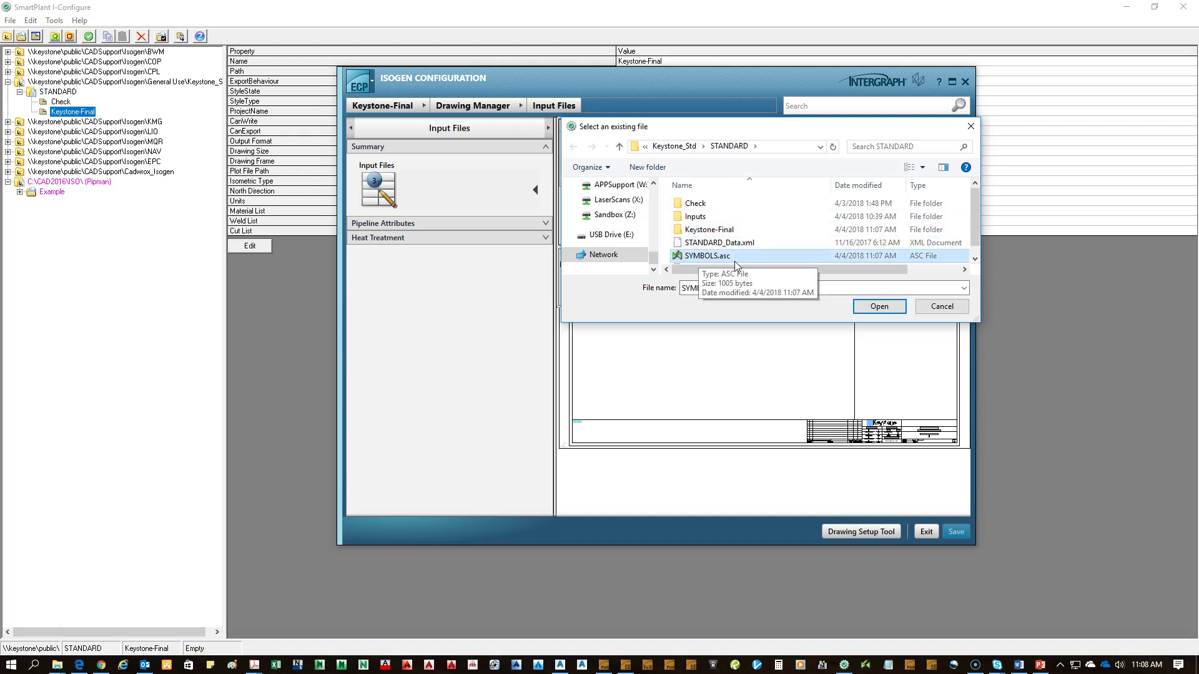
left_click(879, 307)
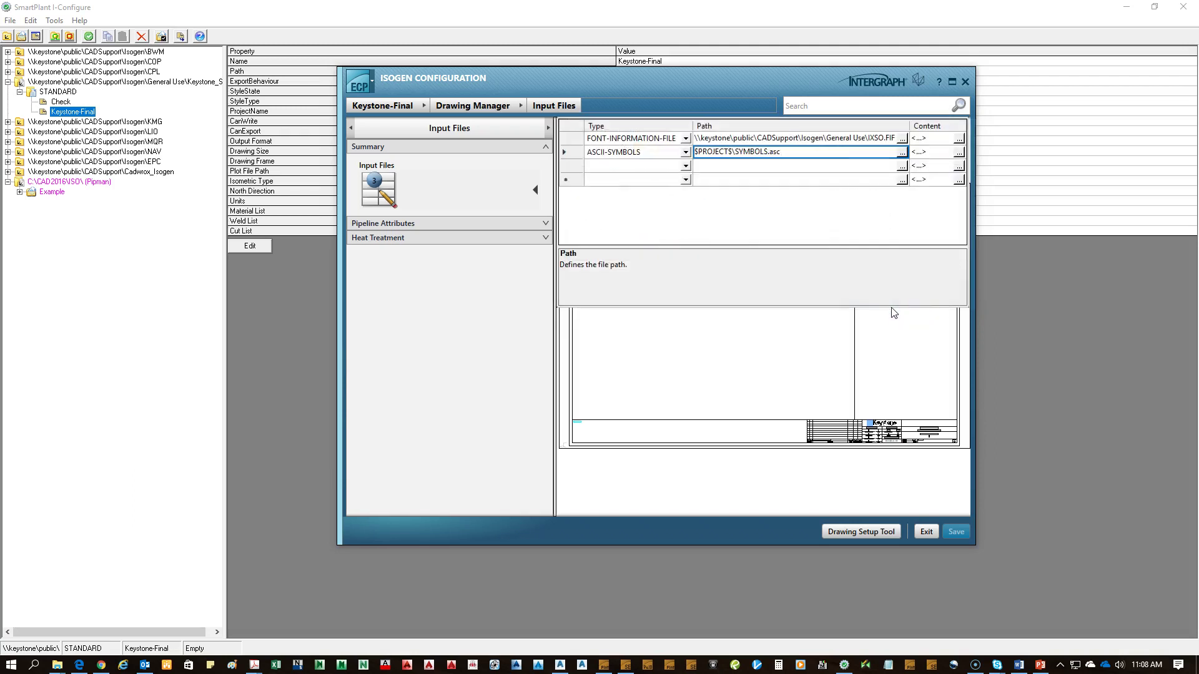
left_click(772, 166)
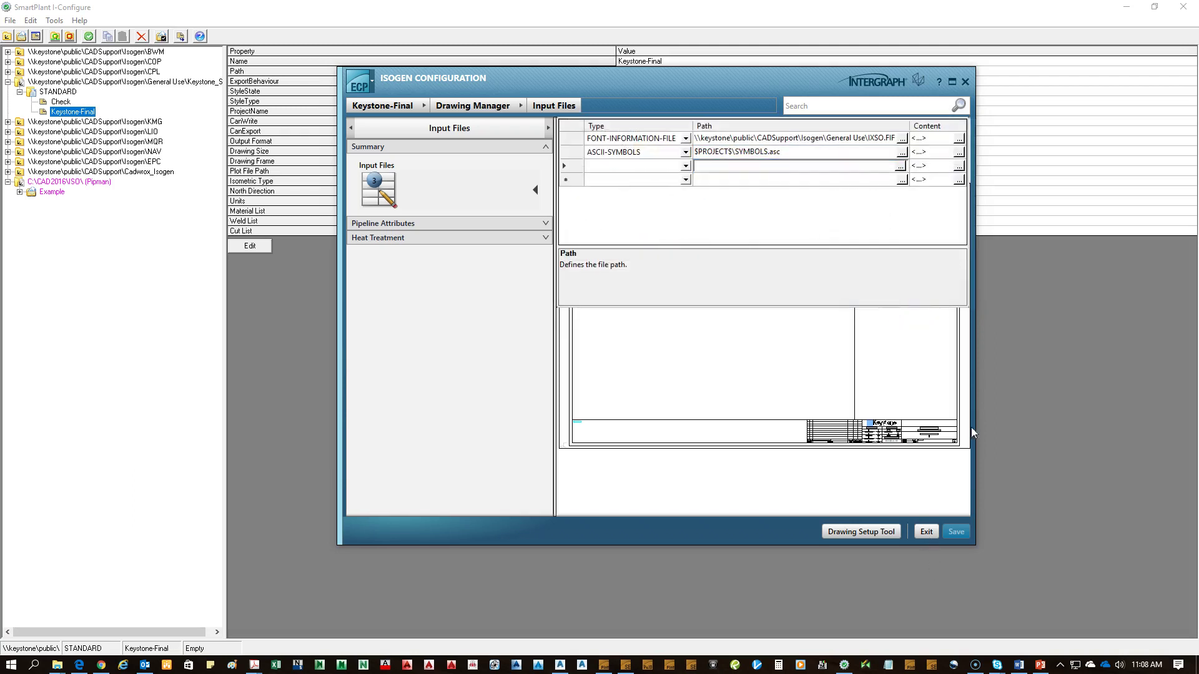
left_click(927, 532)
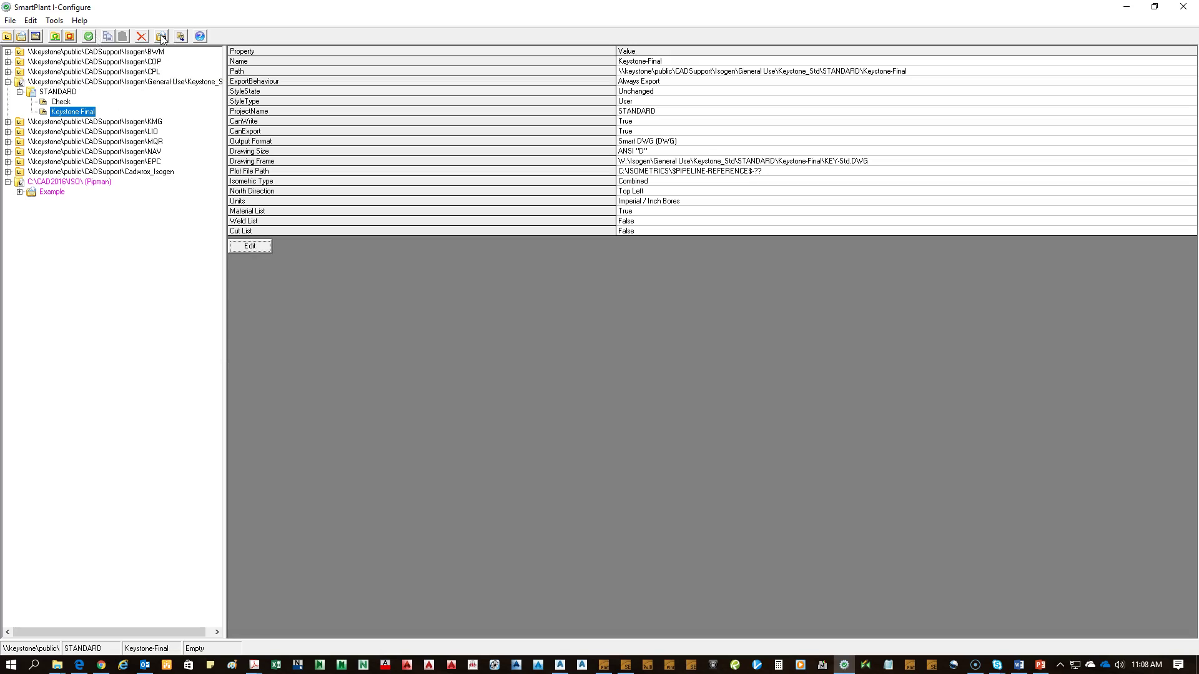
Step: Shrink and minimize the I-Configure window to reveal AutoCAD
left_click_drag(259, 8, 337, 71)
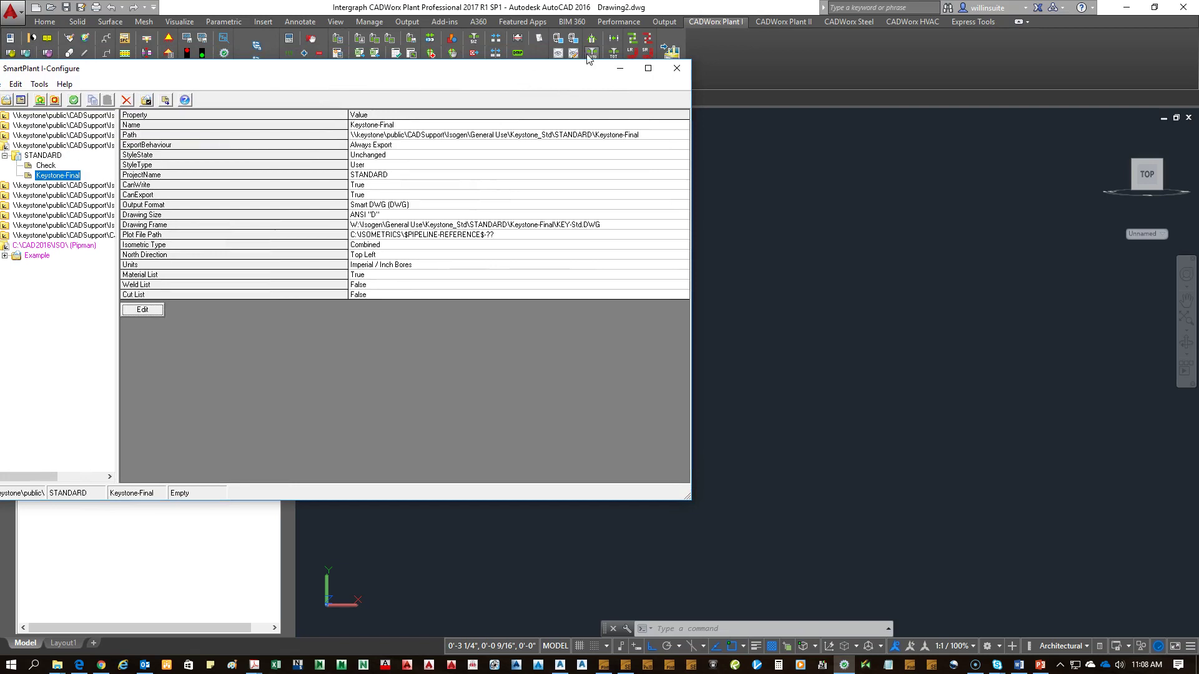
left_click(622, 69)
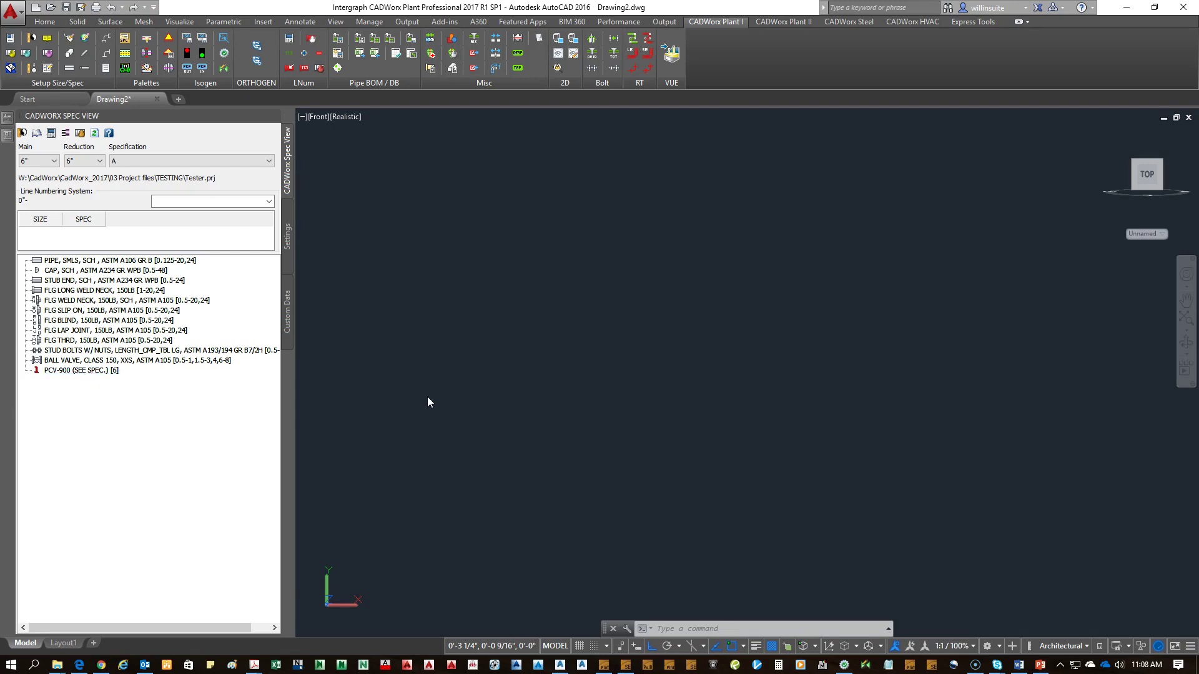
Step: Change the PCV-900 user shape's SKEY from VBFL to Z1FL and apply it
left_click(626, 665)
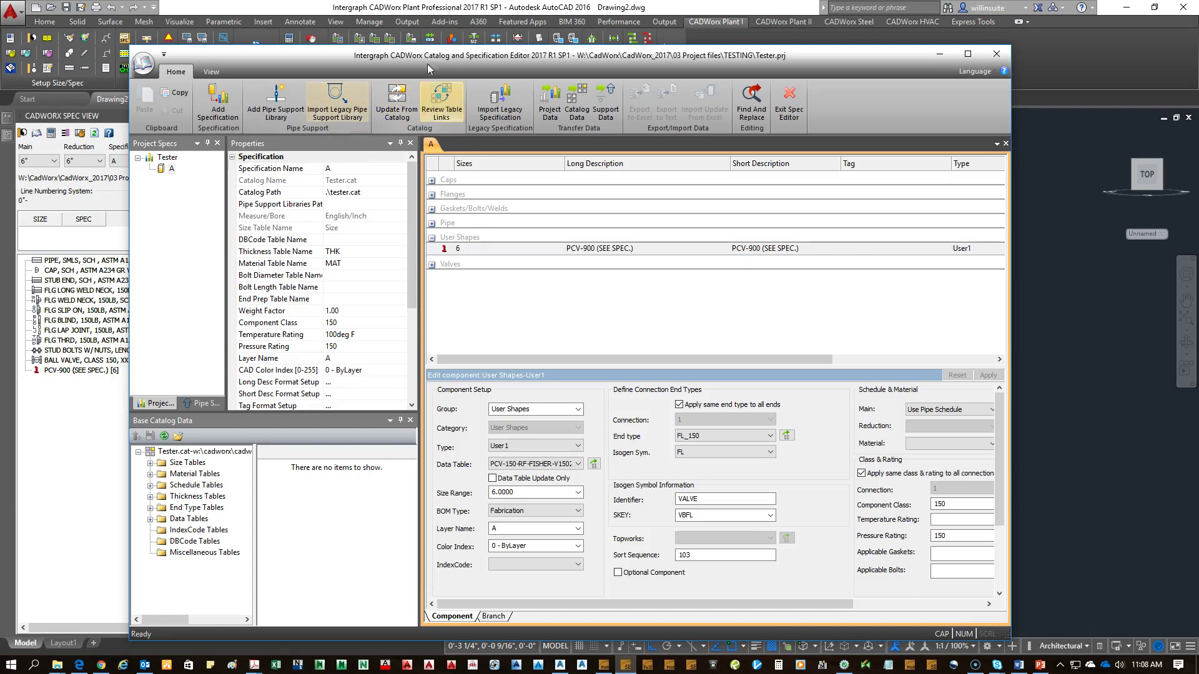
double_click(397, 62)
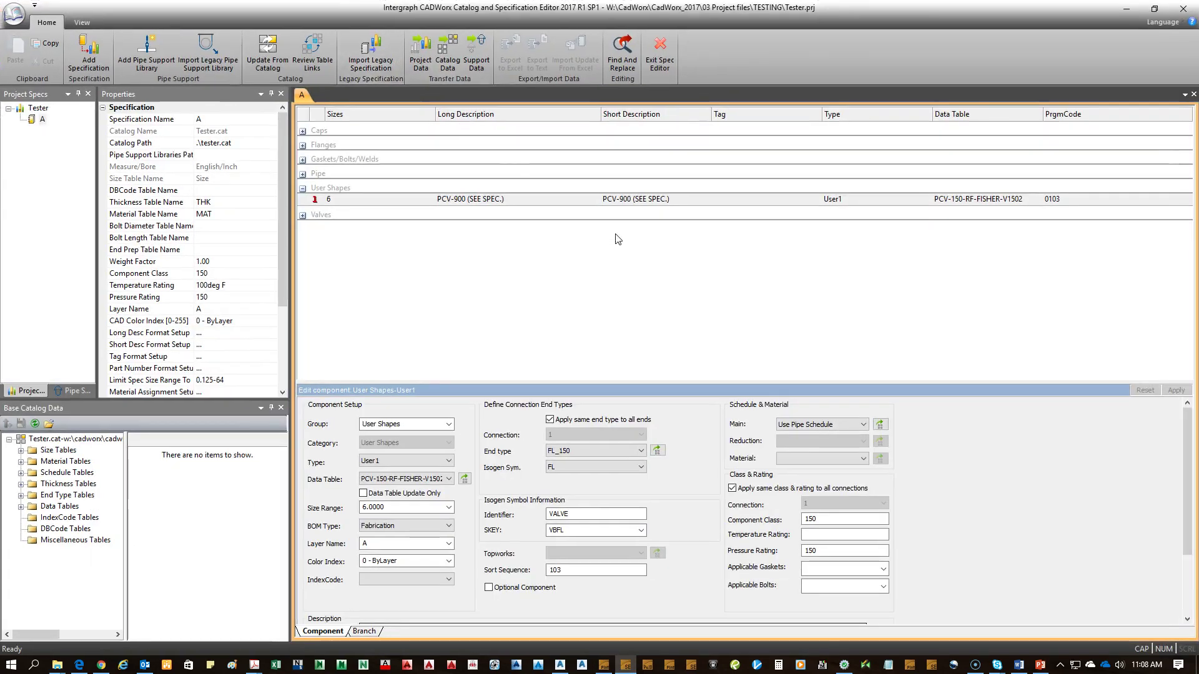
left_click(472, 201)
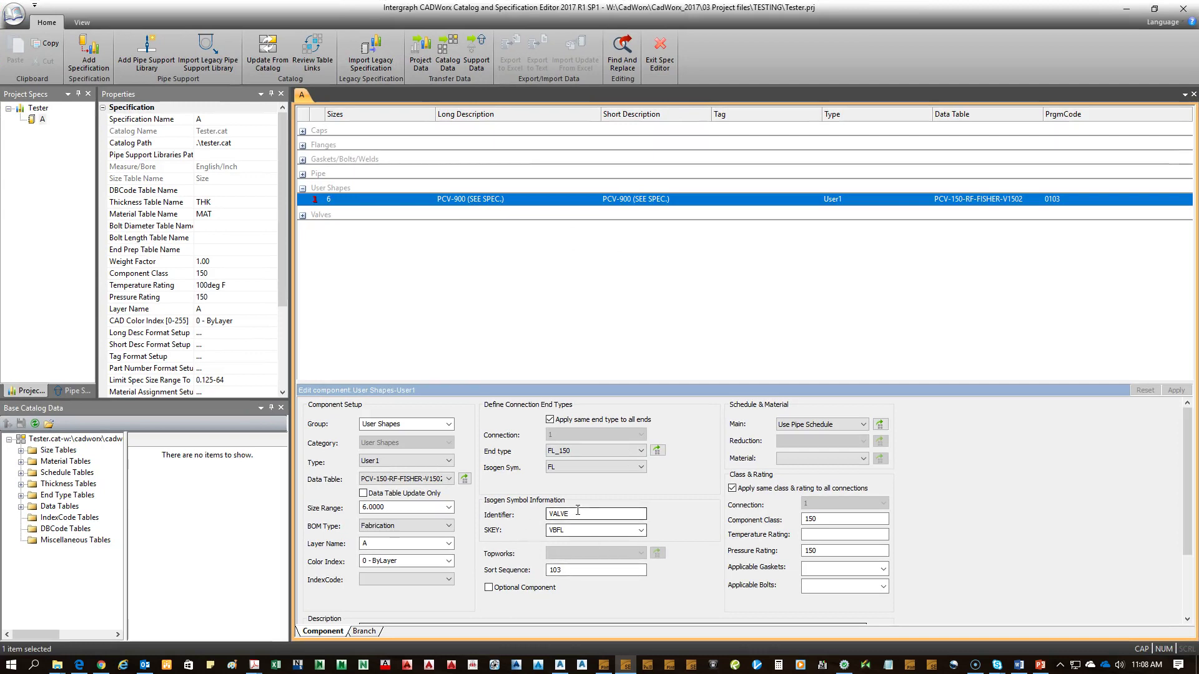
left_click_drag(580, 513, 552, 511)
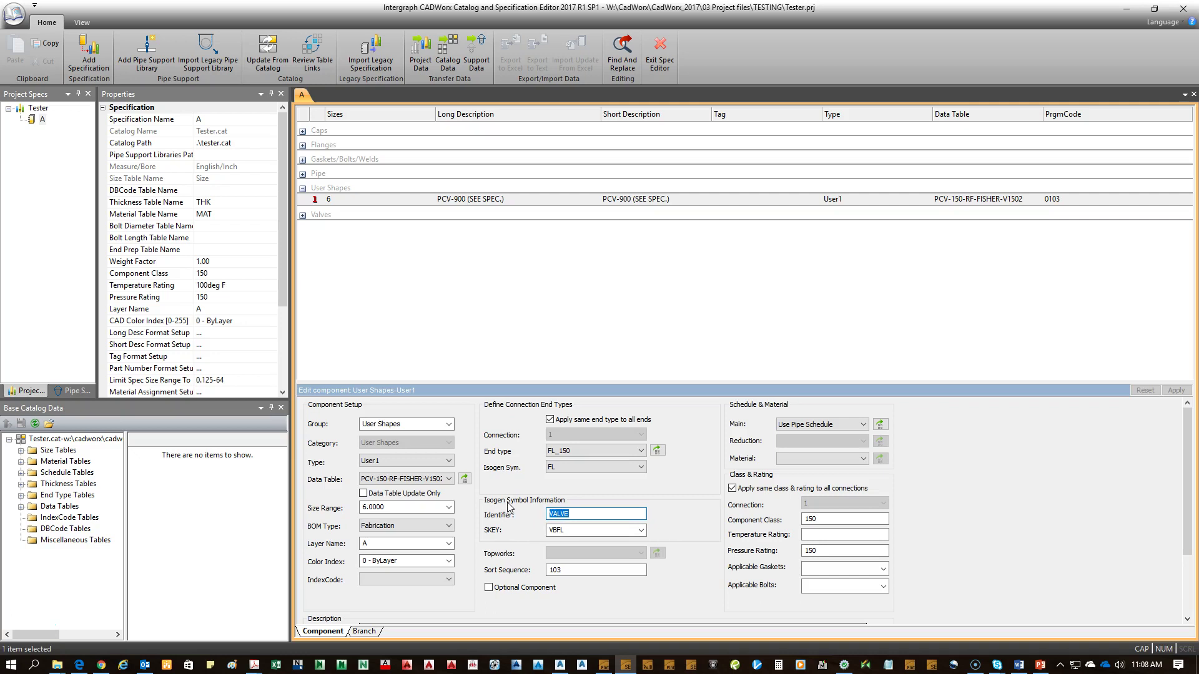
key("Tab")
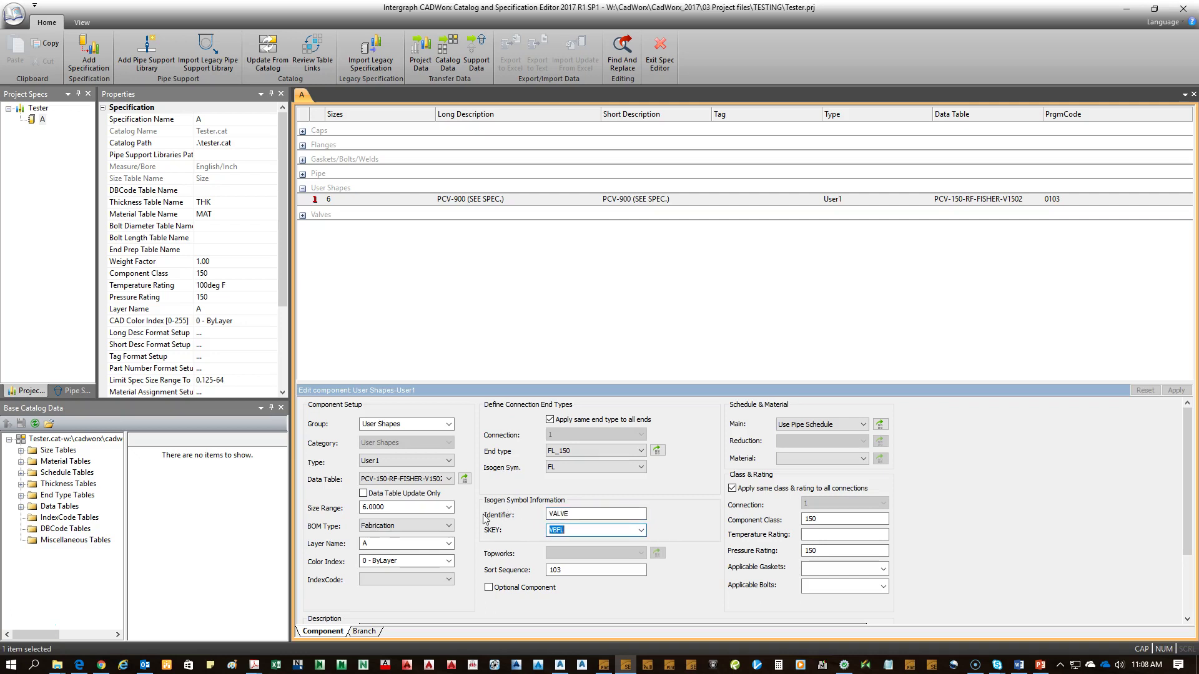
type("z")
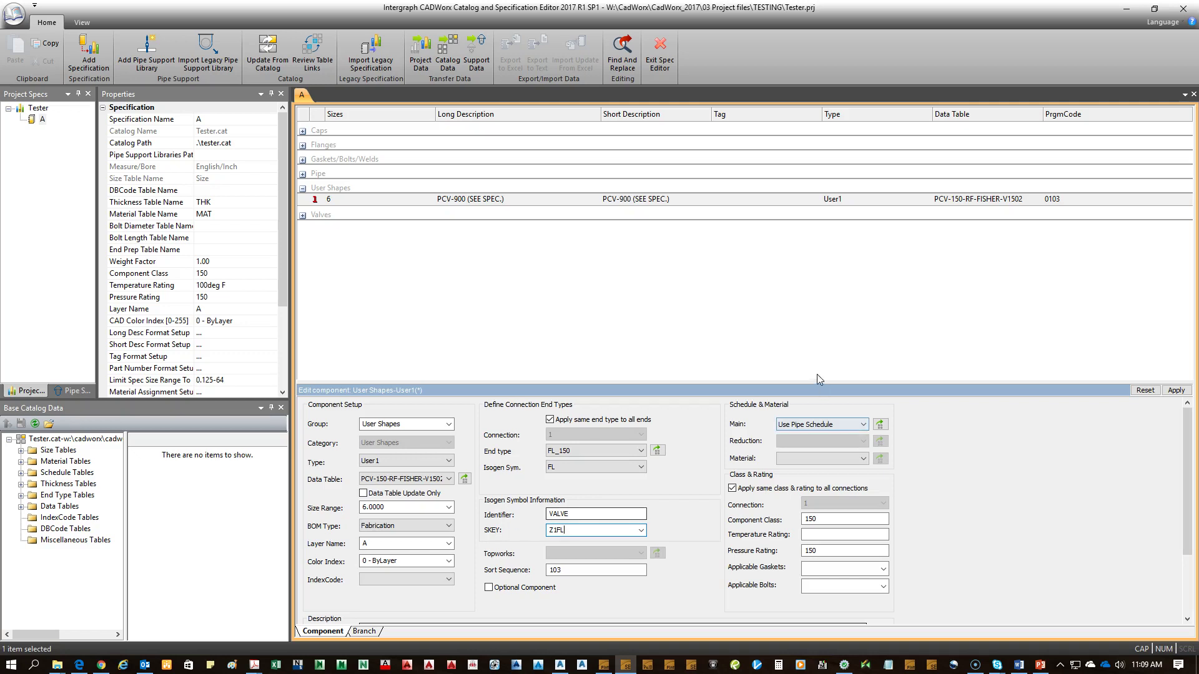
left_click(1178, 392)
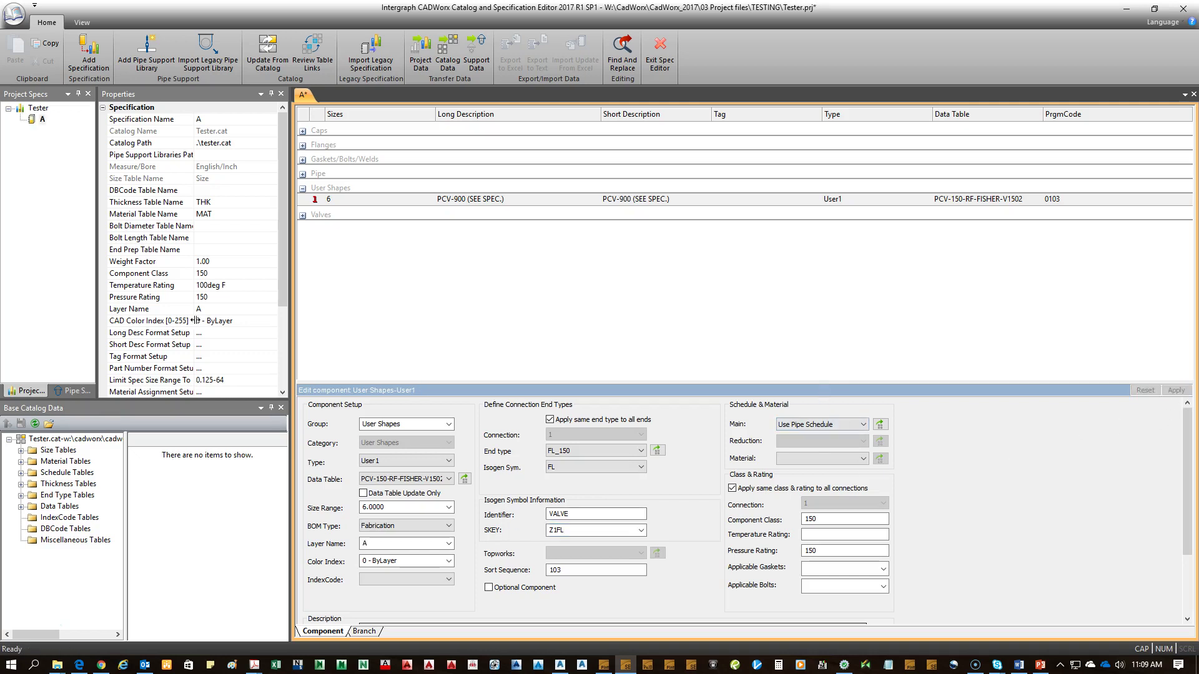
Step: Save the Tester specification and minimize the Spec Editor
left_click(14, 14)
left_click(36, 137)
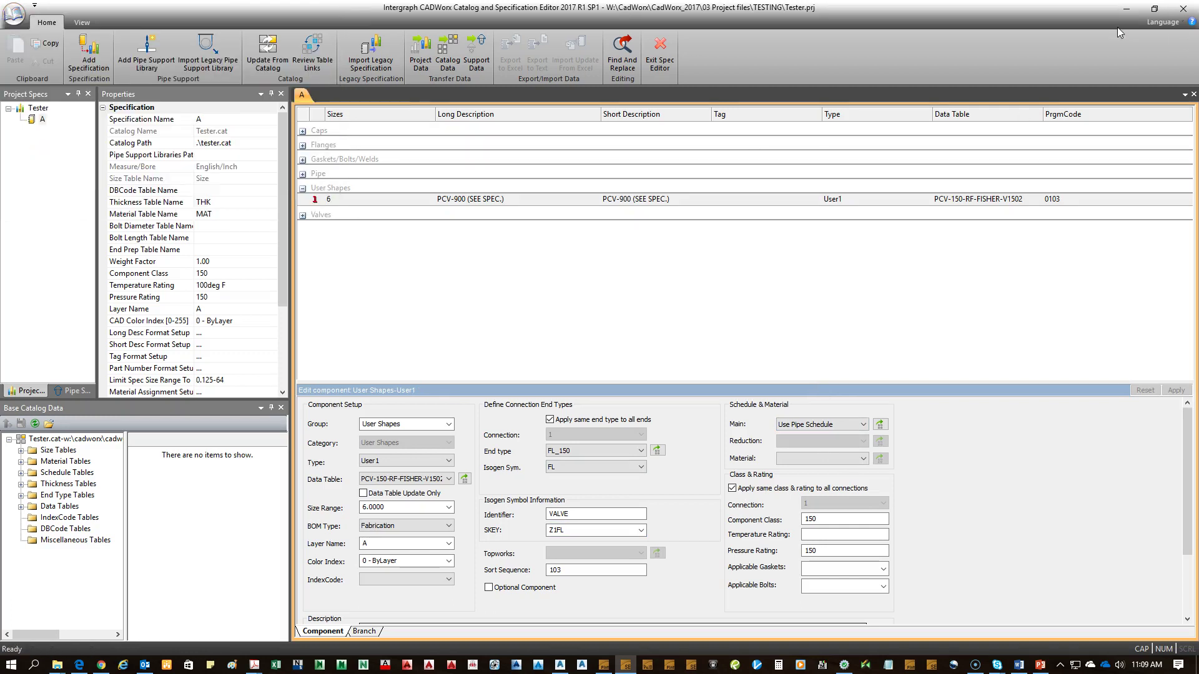
left_click(1126, 8)
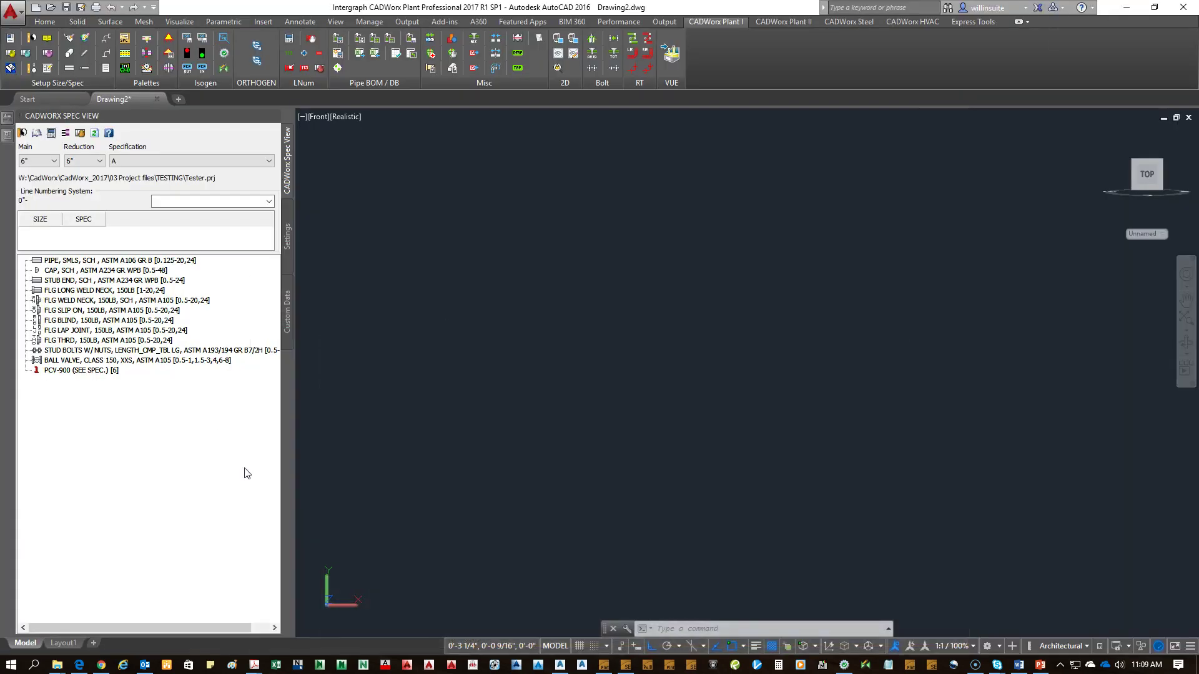
Step: Reload the .prj file, place a PCV-900 valve, then delete it for wrong orientation
left_click(95, 135)
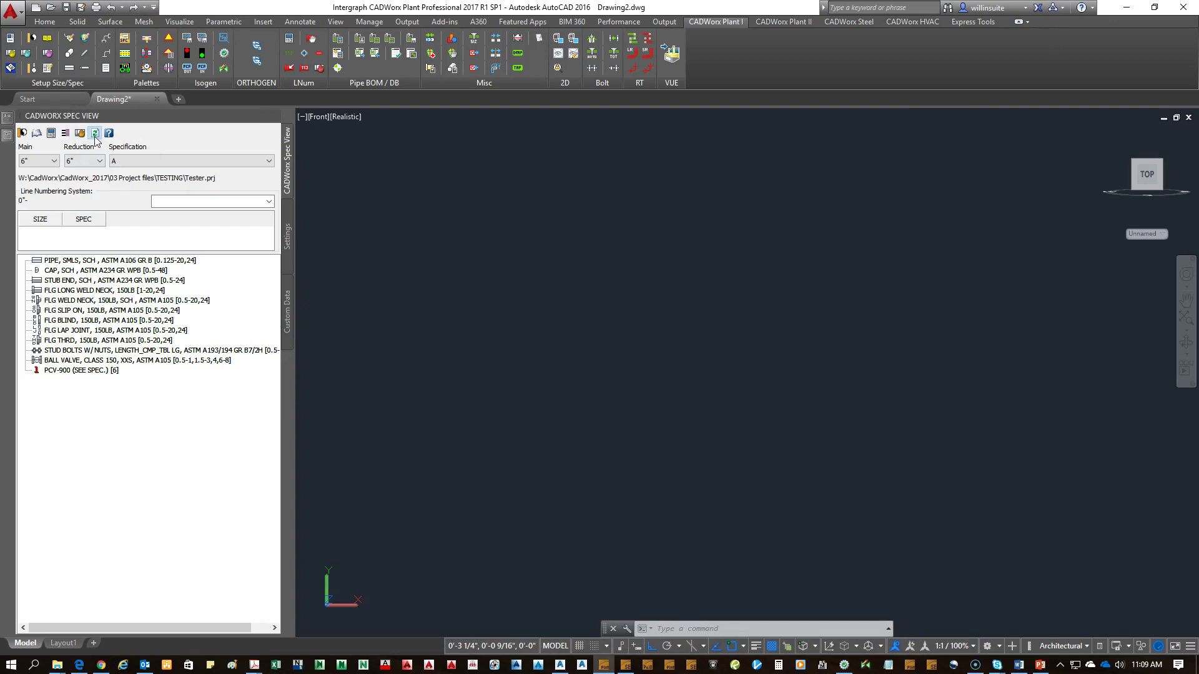
double_click(65, 370)
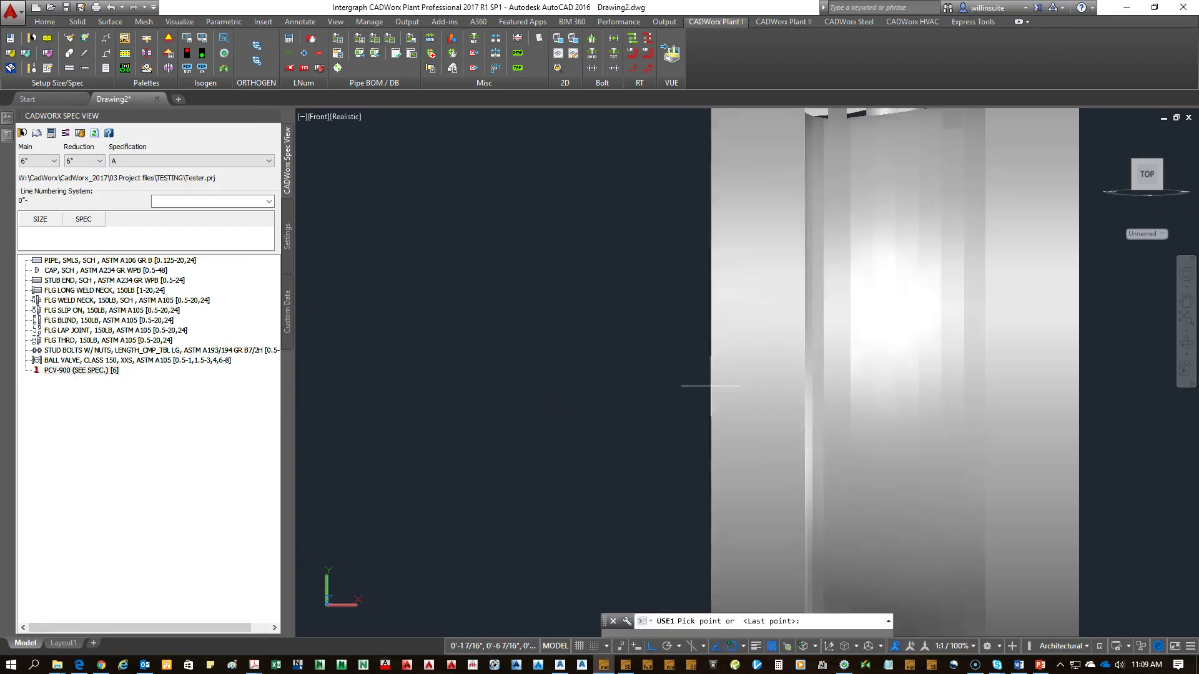
scroll(570, 374, "down", 5)
key("Return")
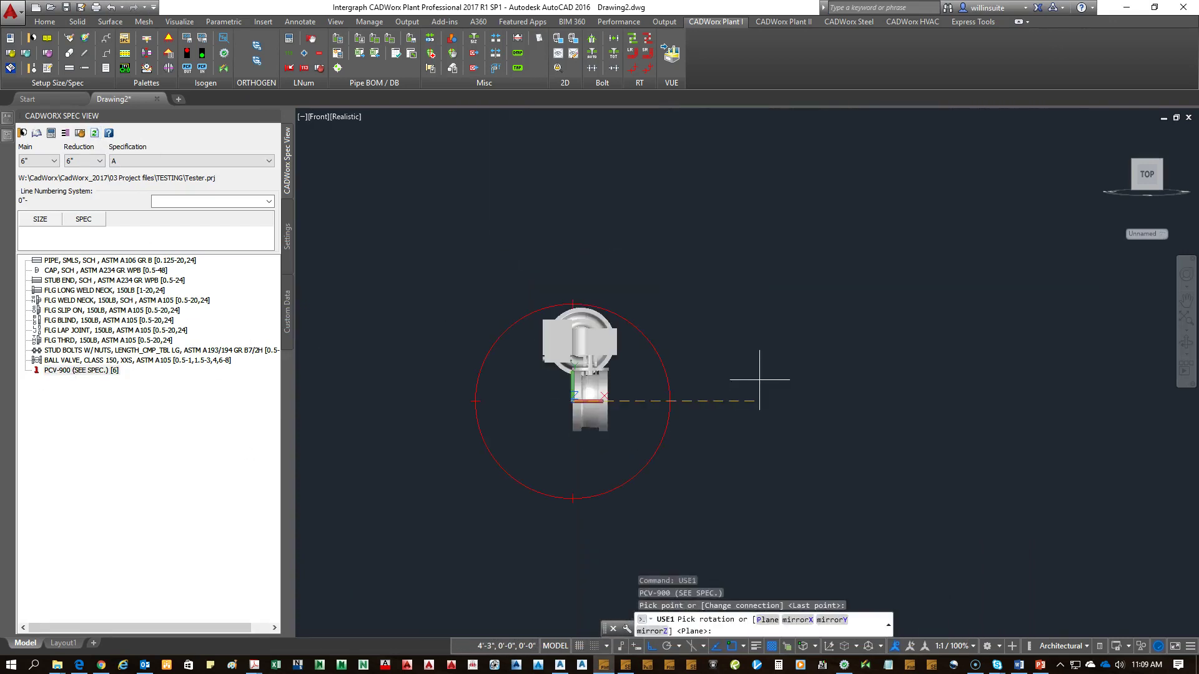
key("Return")
left_click(711, 198)
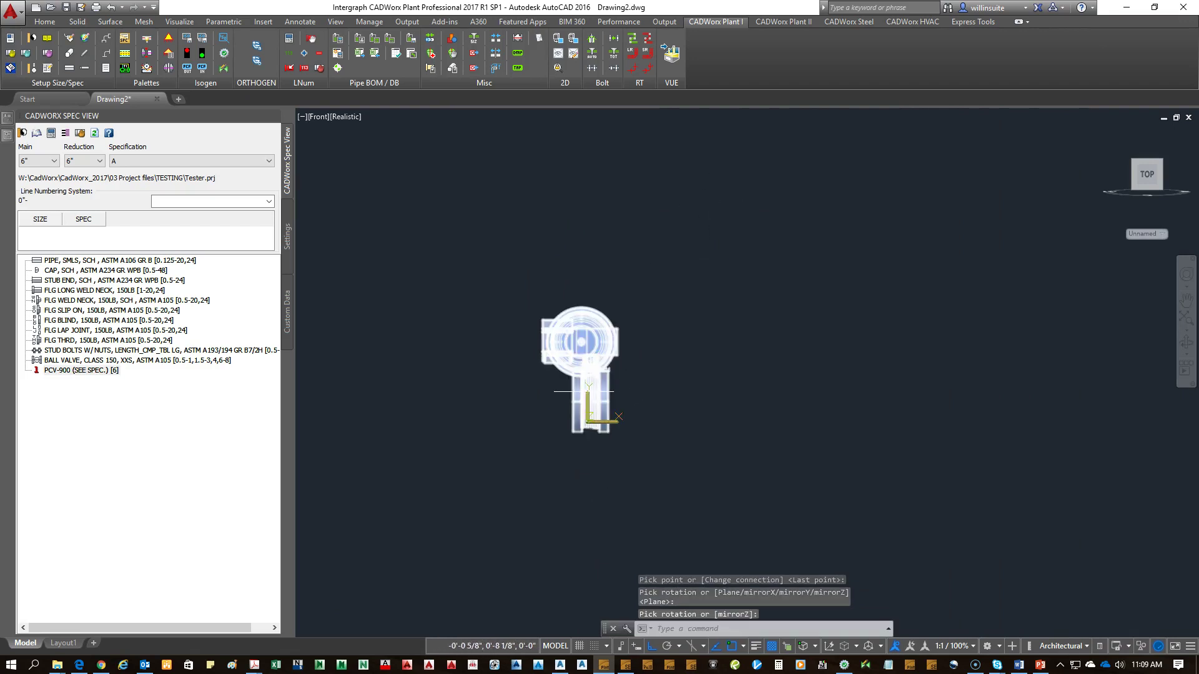
middle_click_drag(624, 412, 762, 508, "shift")
left_click(610, 345)
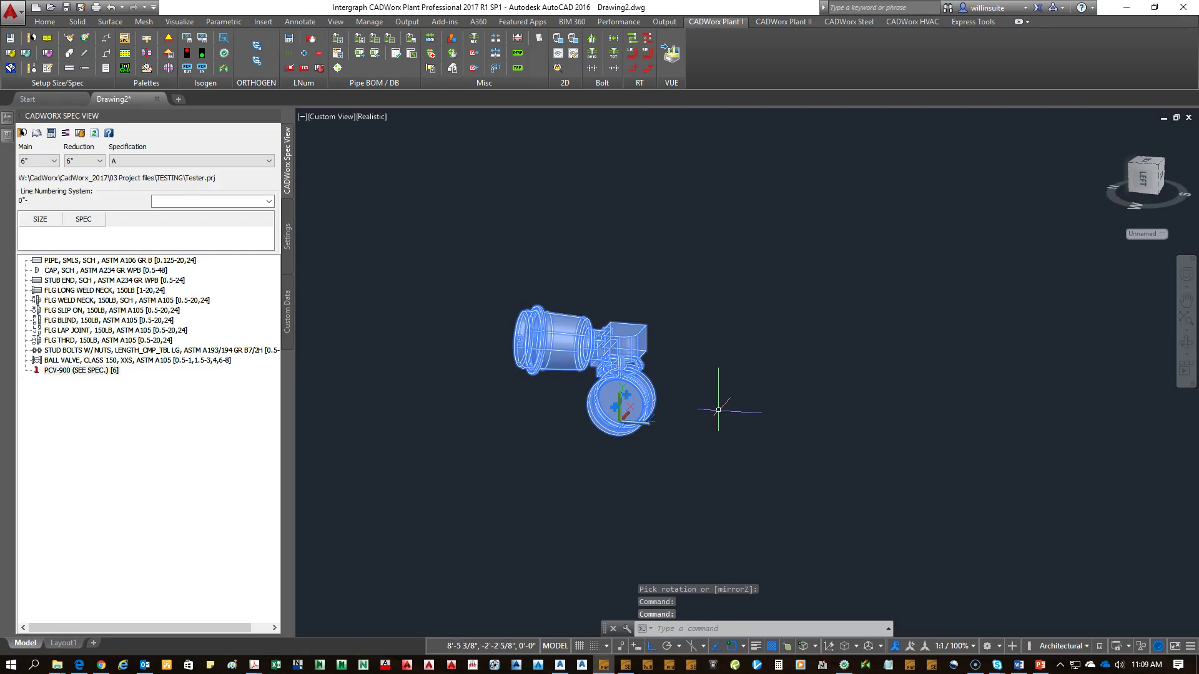
key("Delete")
Step: Re-place PCV-900 with Plane rotation so it stands upright, actuator on top
double_click(91, 371)
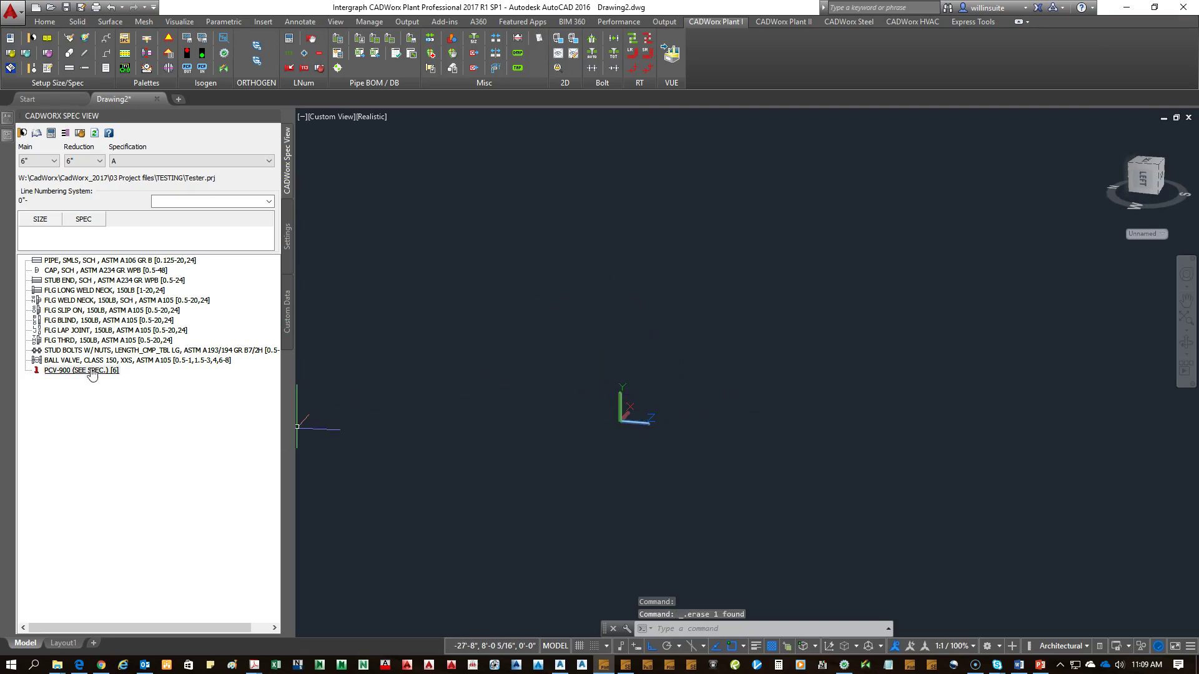
left_click(743, 368)
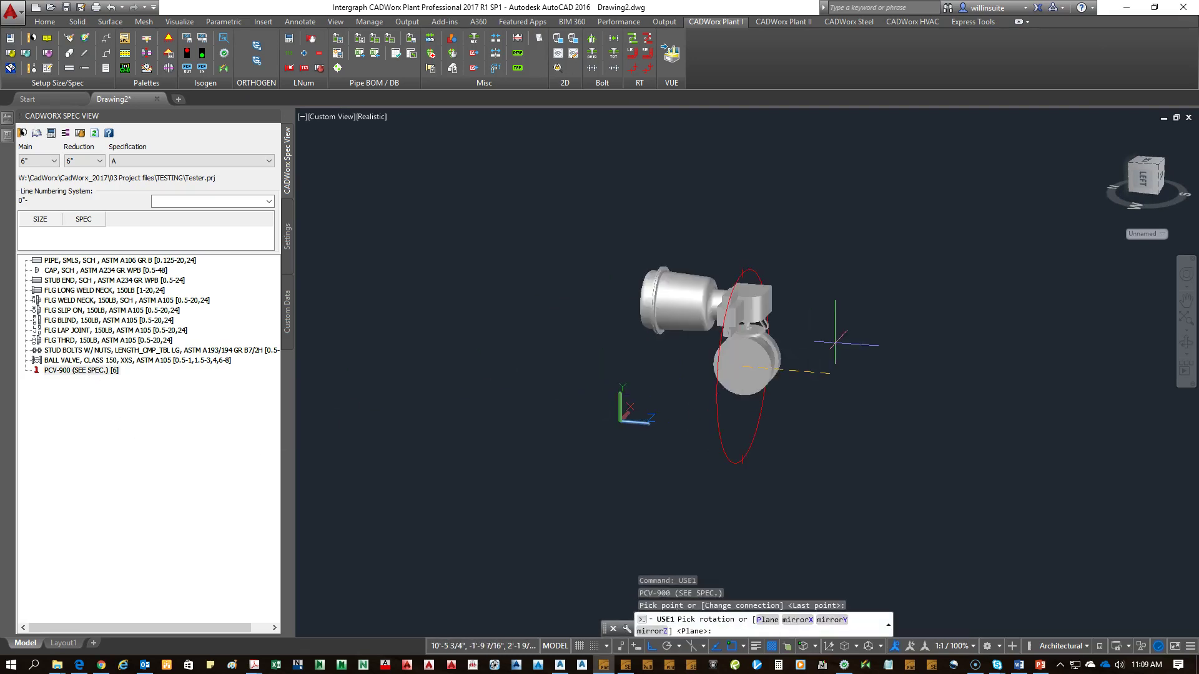
type("P")
key("Return")
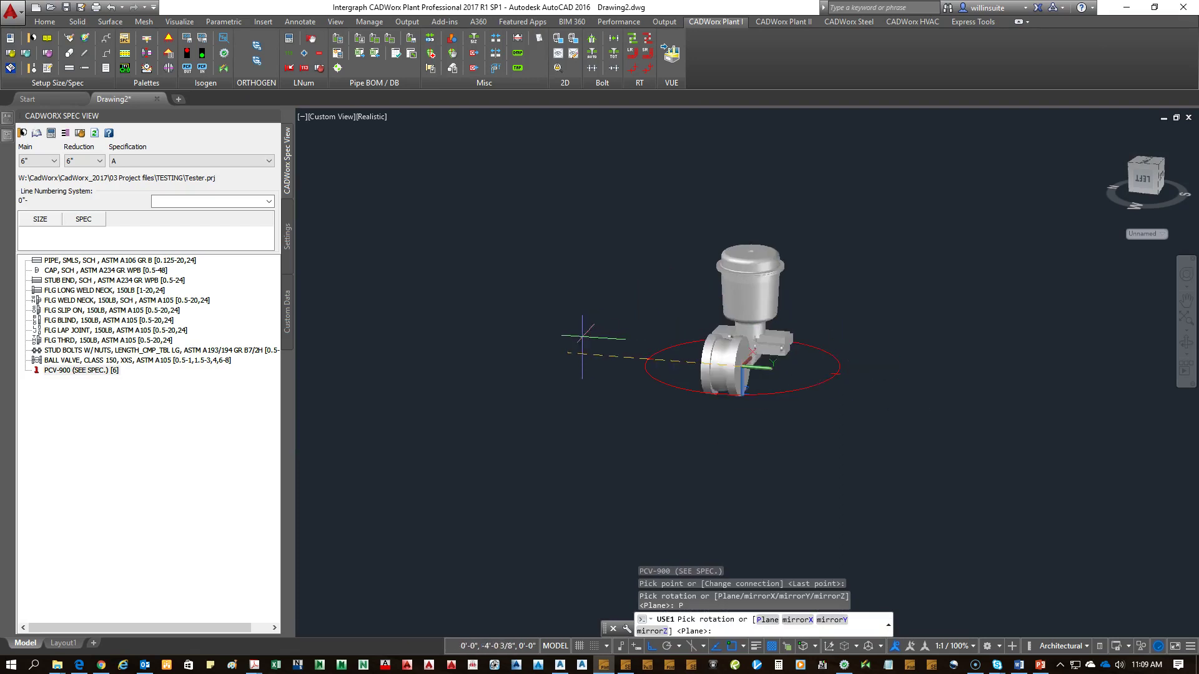
left_click(1058, 383)
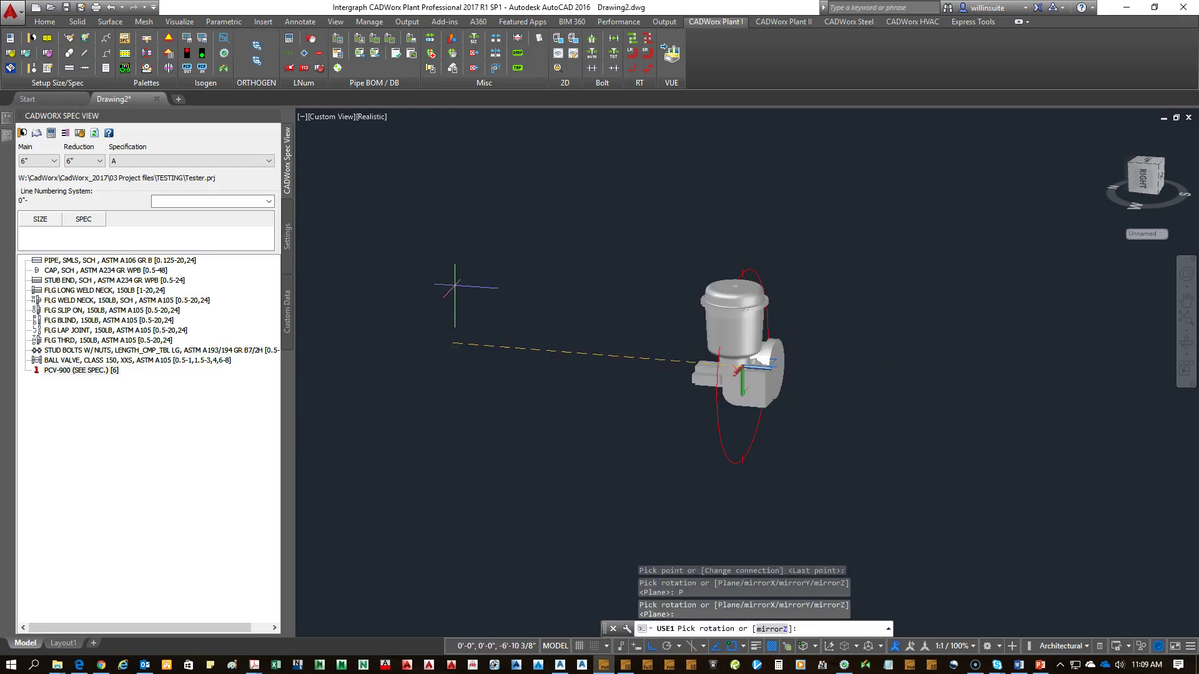
key("Return")
middle_click_drag(1012, 422, 841, 484, "shift")
key("Return")
key("Return")
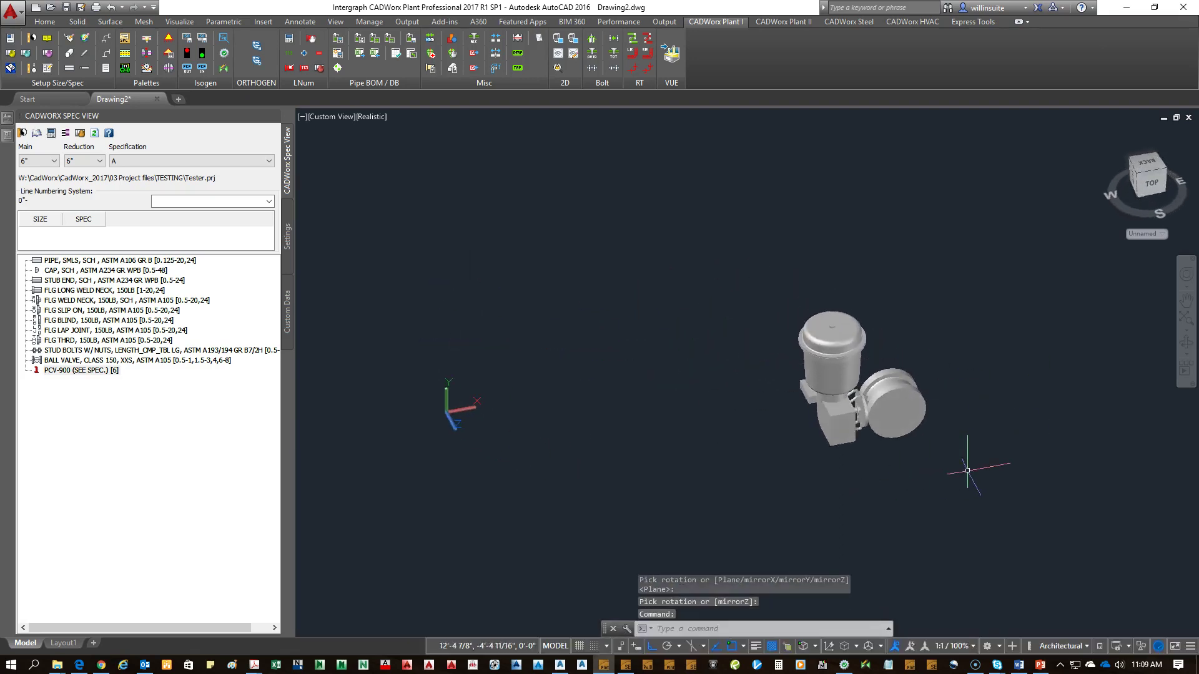
middle_click_drag(959, 450, 733, 380, "shift")
Step: Confirm the valve's Isogen data shows identifier VALVE and SKEY Z1FL
double_click(700, 351)
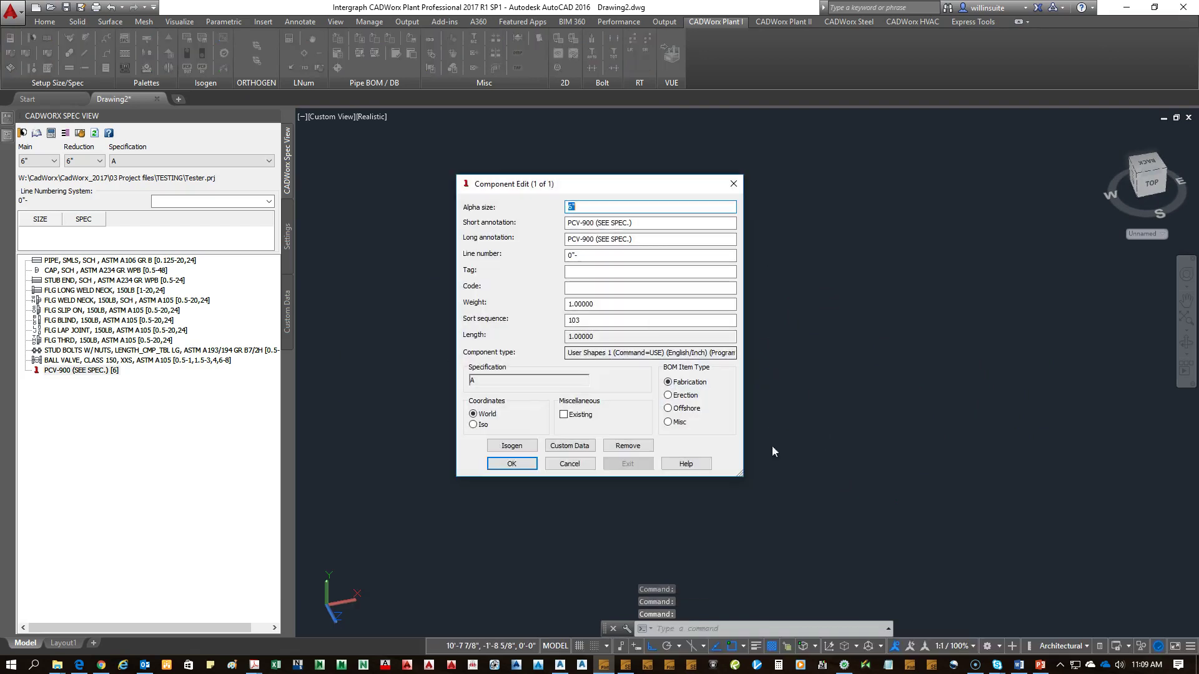
left_click(511, 446)
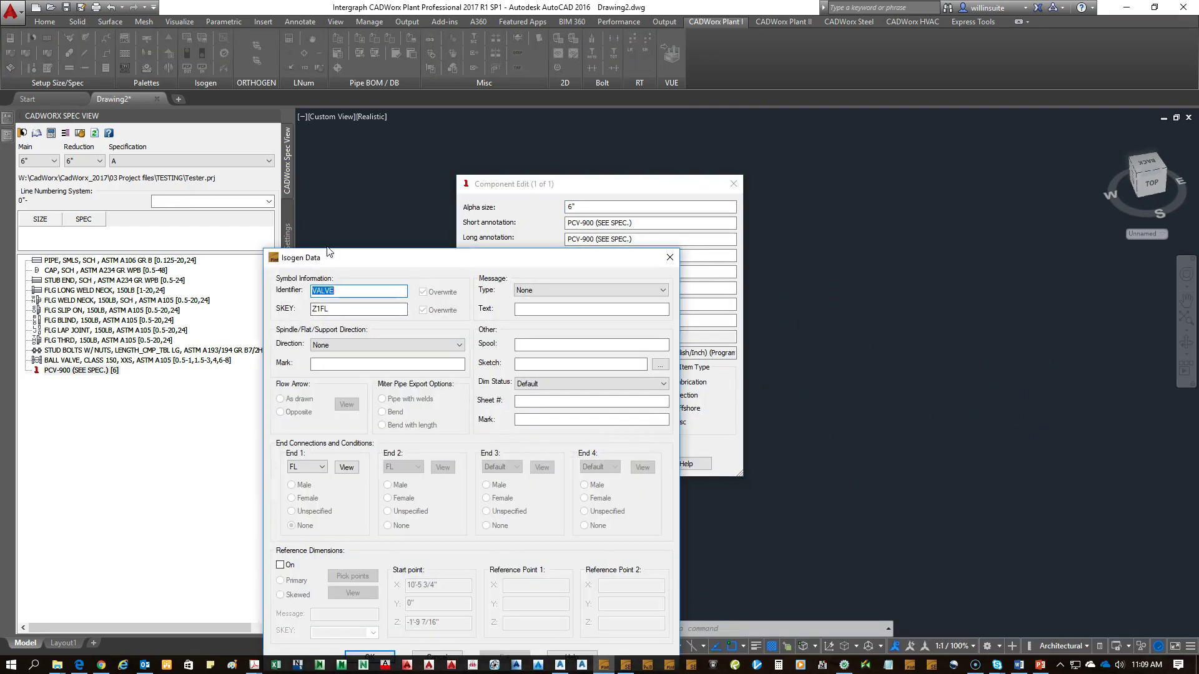
left_click_drag(328, 250, 754, 223)
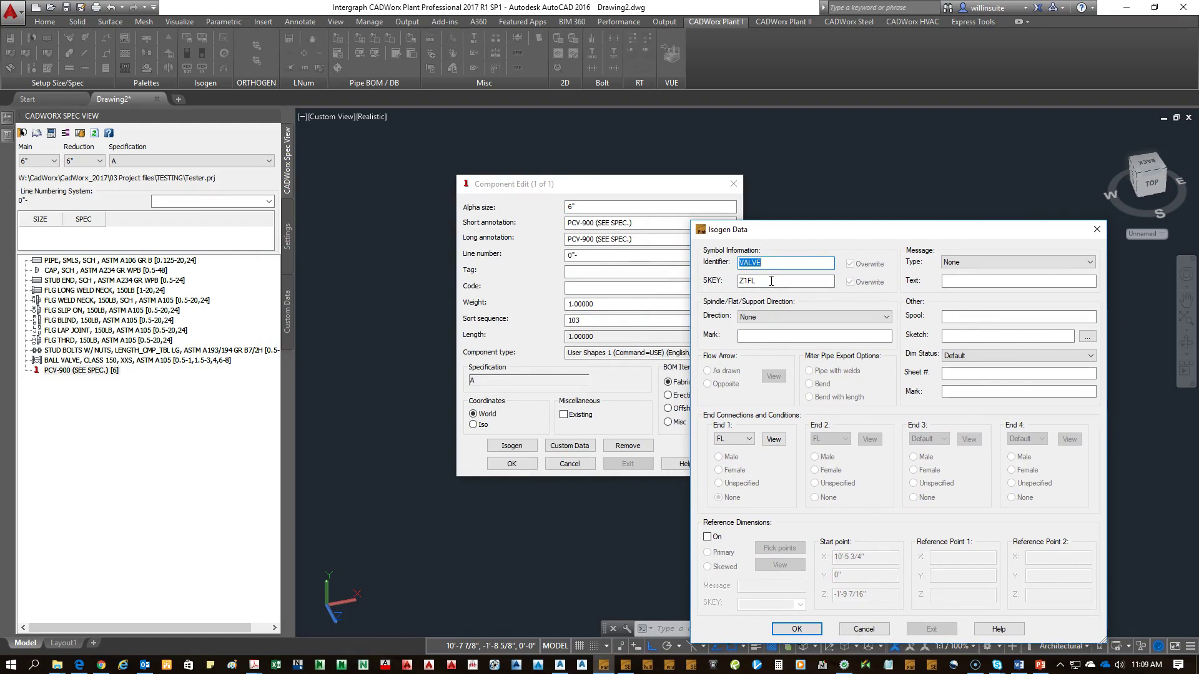
left_click_drag(890, 231, 768, 132)
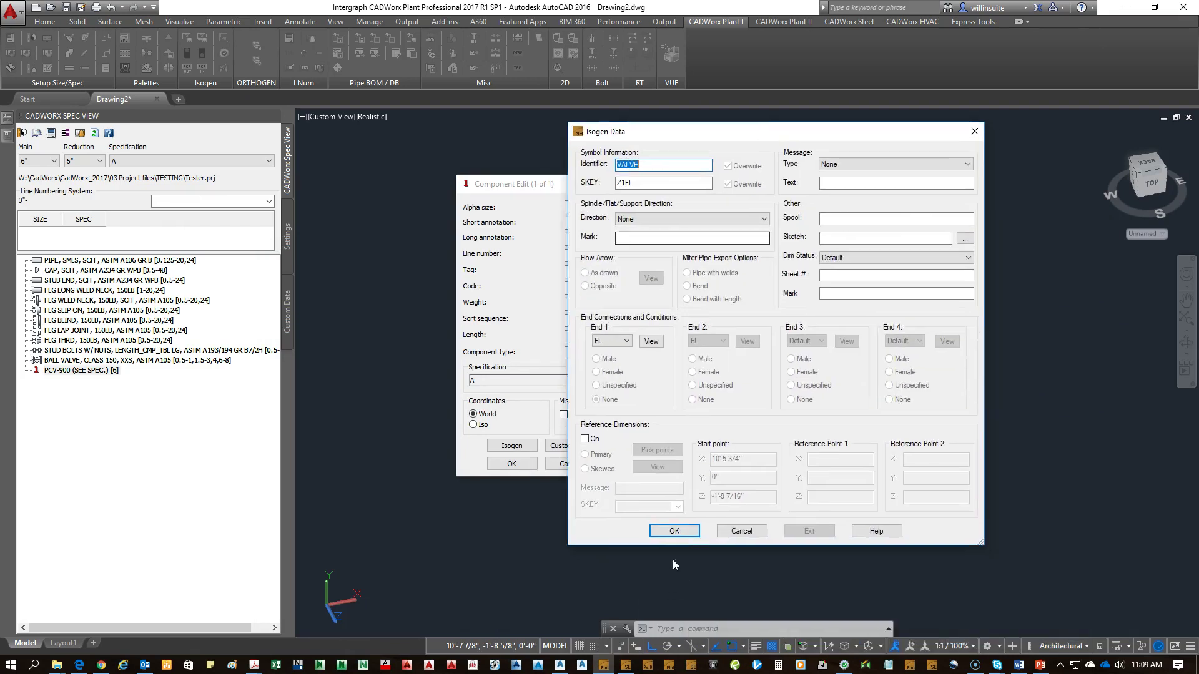
left_click(675, 530)
left_click(511, 464)
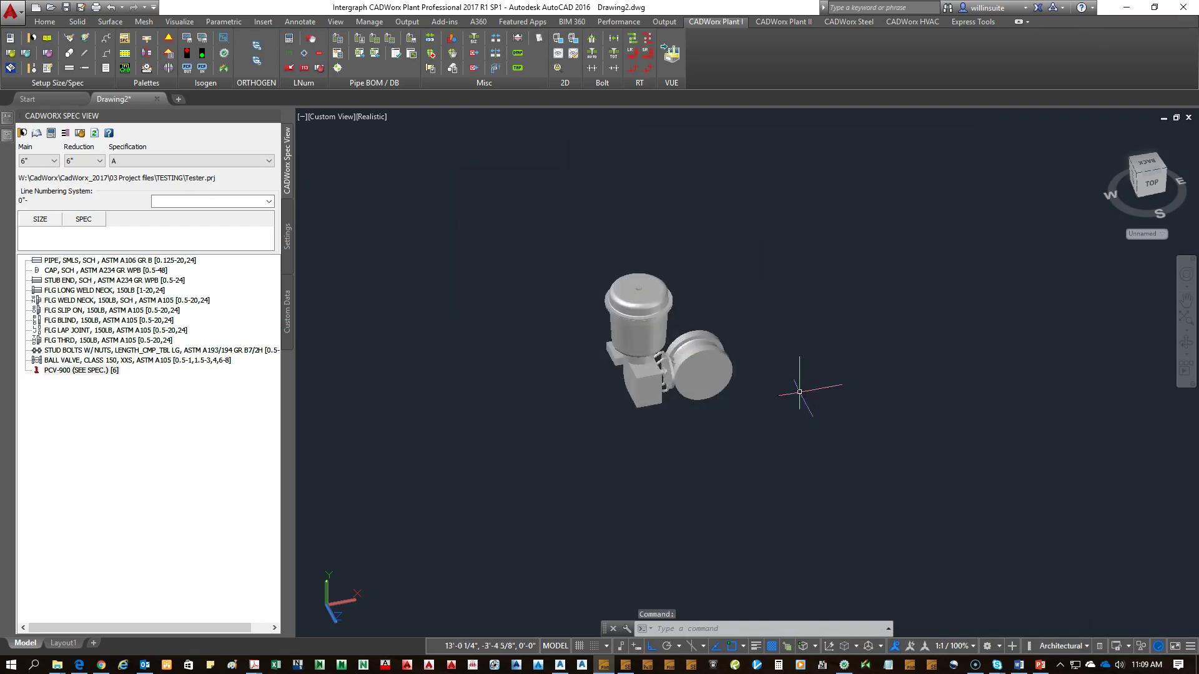
Step: Window-select the whole valve and enter the ISO command
left_click(813, 447)
left_click(541, 242)
type("ISO")
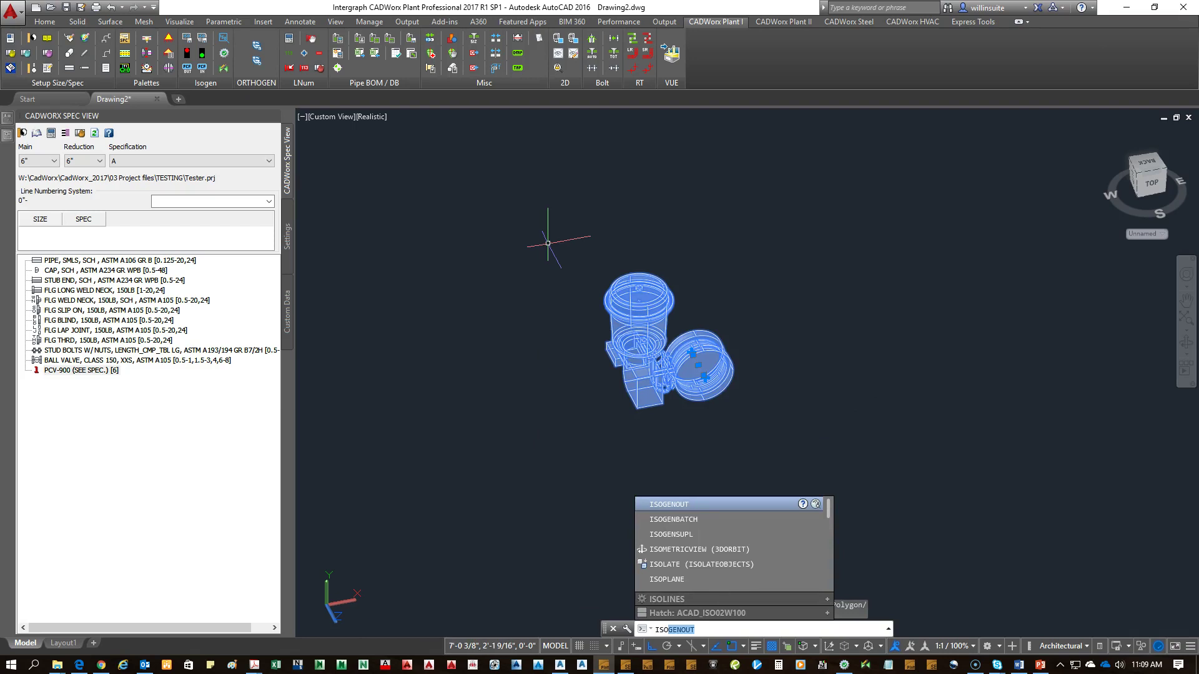
Step: Generate the isometric with style Keystone-Final and open 0_--01.DWG showing the PCV symbol
key("Return")
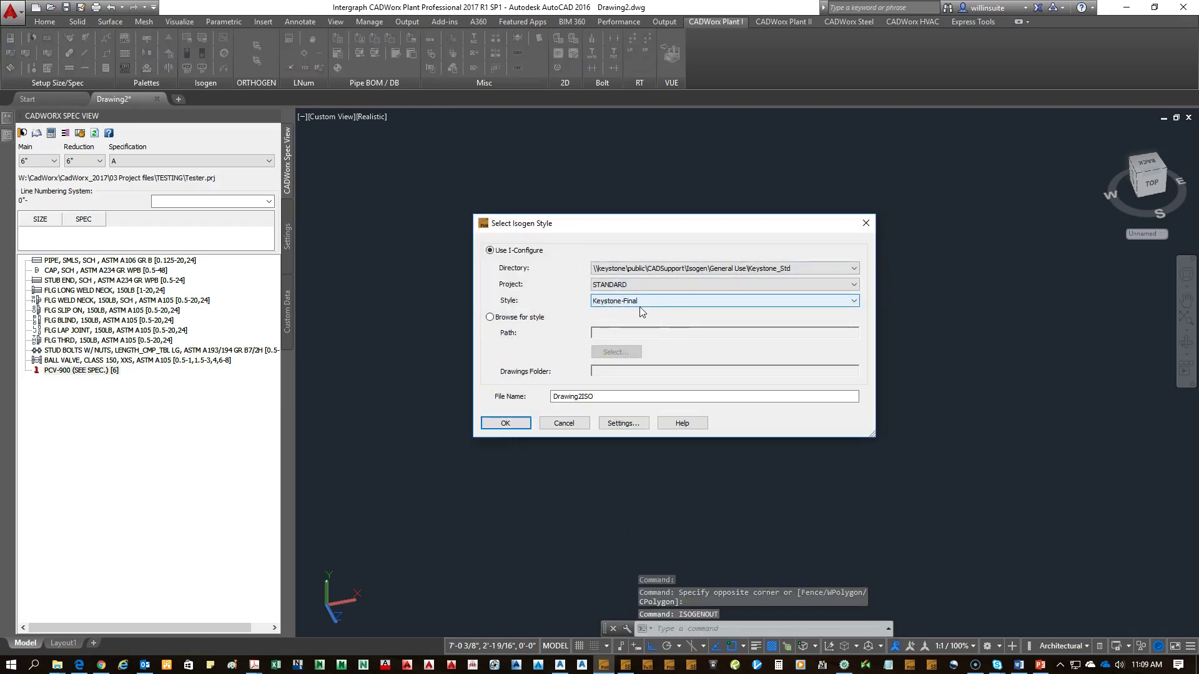
left_click(509, 424)
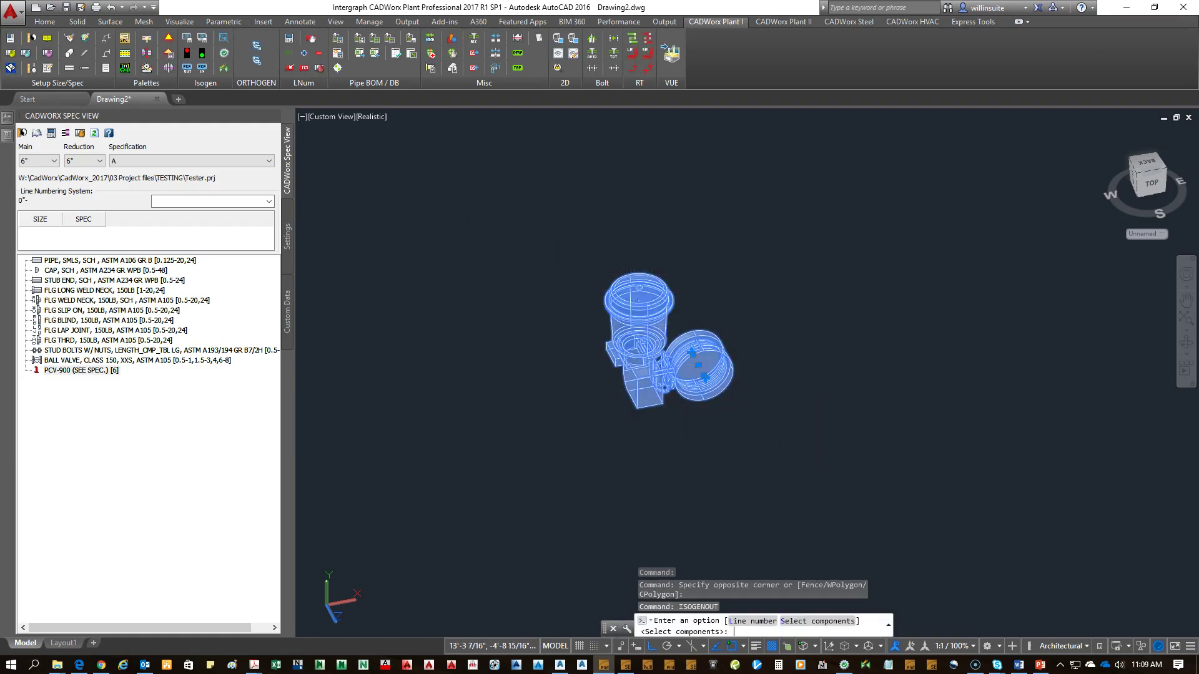
key("Return")
left_click(662, 304)
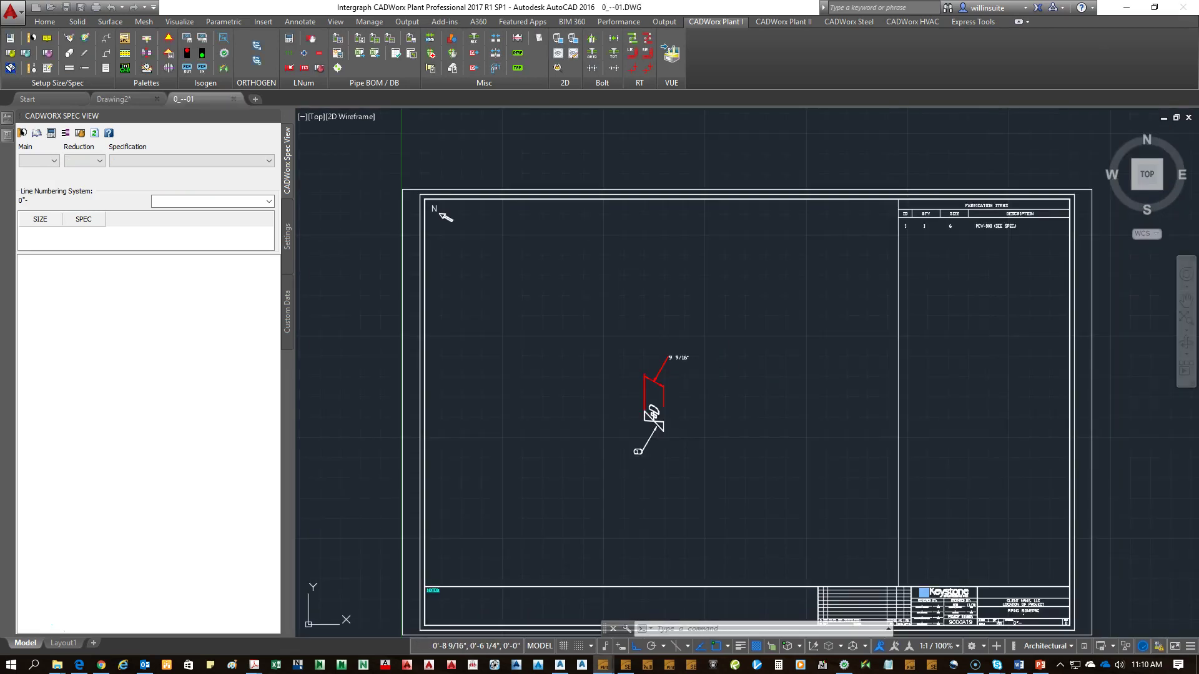
key("Escape")
key("Escape")
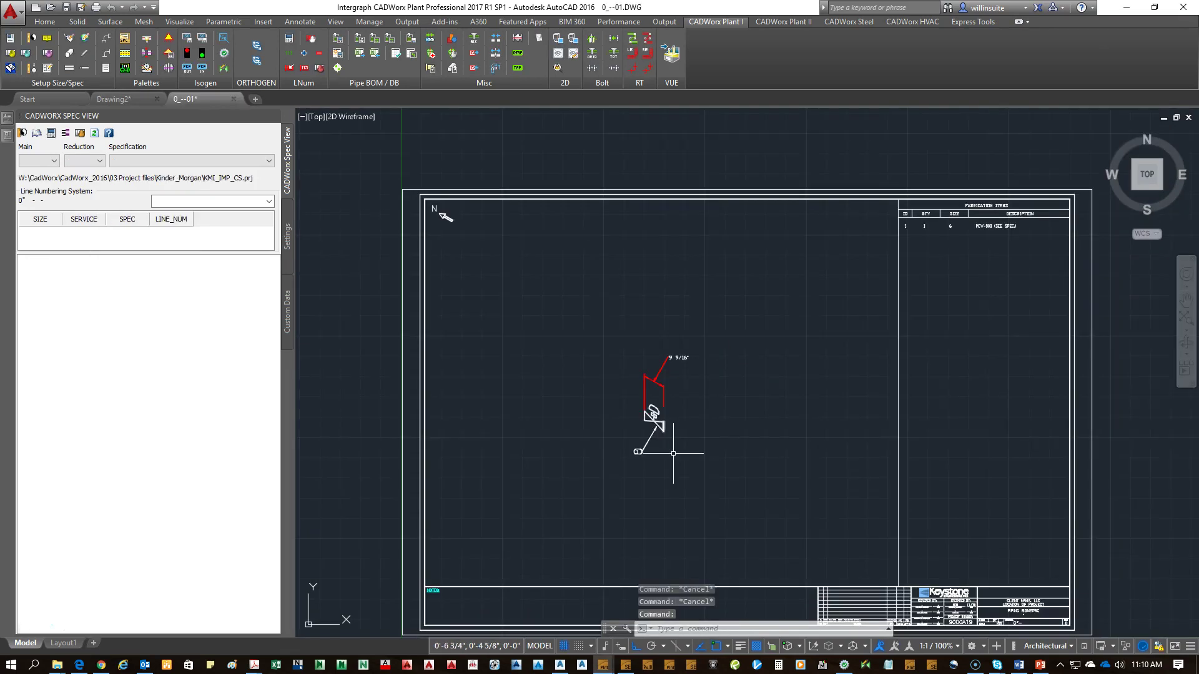